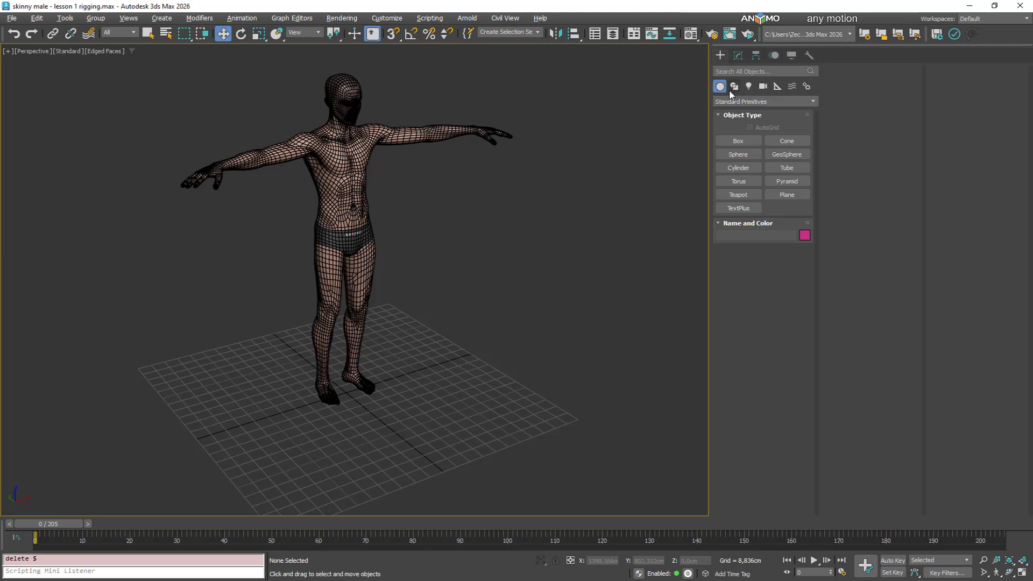
Create an Anymo character skeleton beside the body mesh, with a height of about 147,7
{"action": "left_click", "coordinate": [806, 87]}
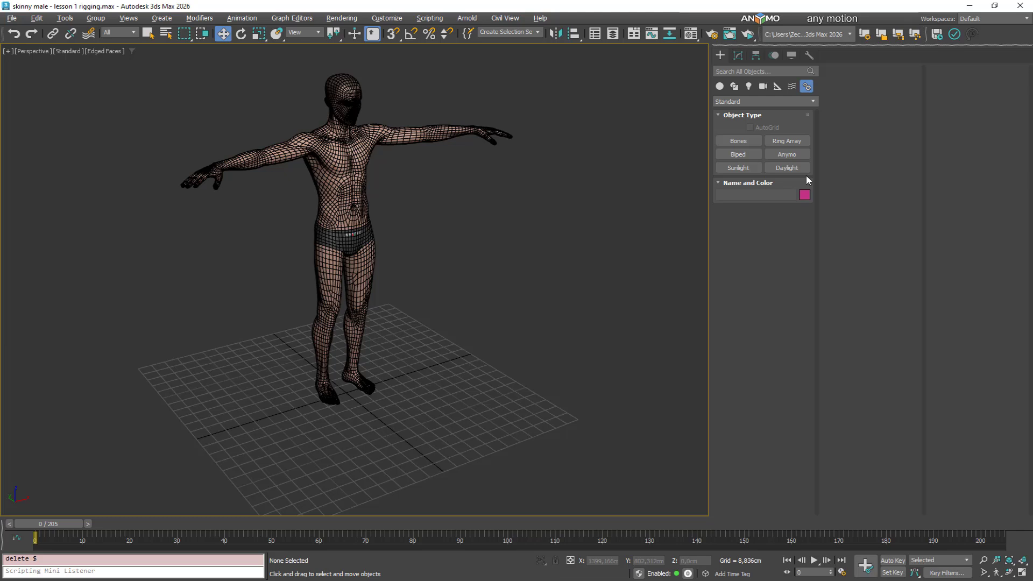
{"action": "left_click", "coordinate": [786, 154]}
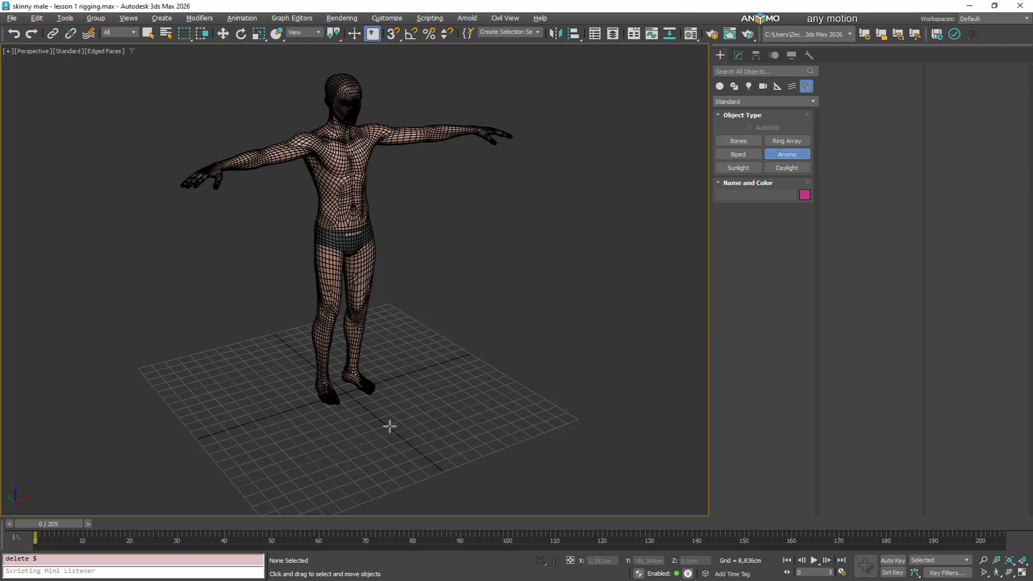
{"action": "left_click_drag", "start_coordinate": [390, 426], "coordinate": [398, 71]}
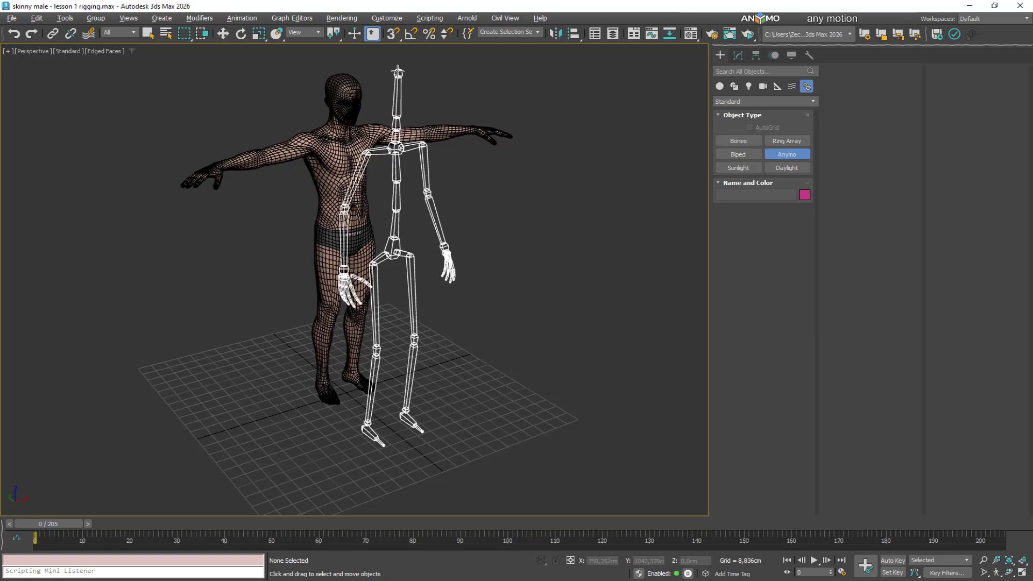
{"action": "key", "text": "w"}
{"action": "middle_click_drag", "start_coordinate": [482, 214], "coordinate": [435, 255], "text": "alt"}
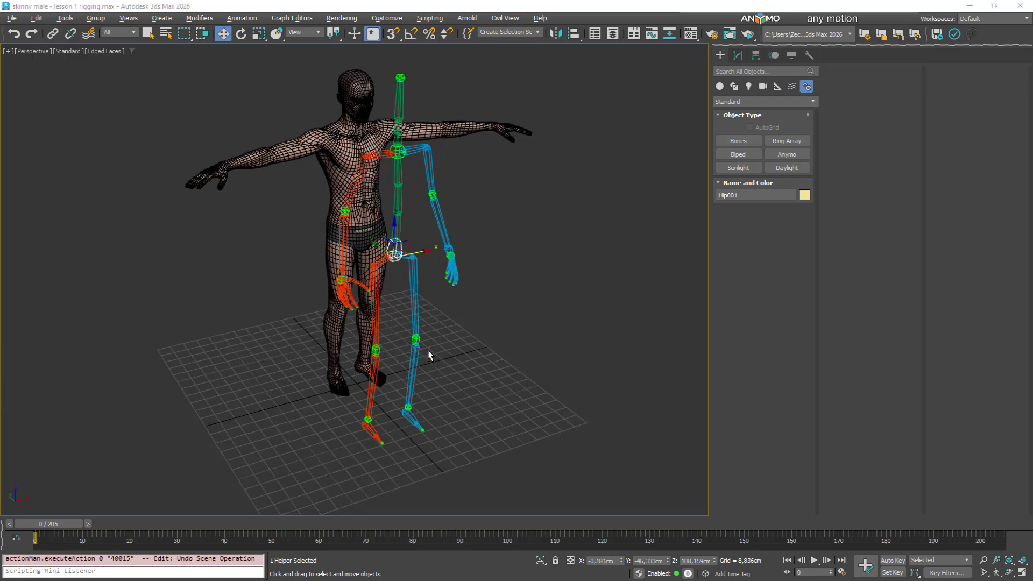
{"action": "middle_click_drag", "start_coordinate": [428, 349], "coordinate": [427, 349], "text": "alt"}
Put the skeleton into setup mode and show its setup settings
{"action": "left_click", "coordinate": [774, 55]}
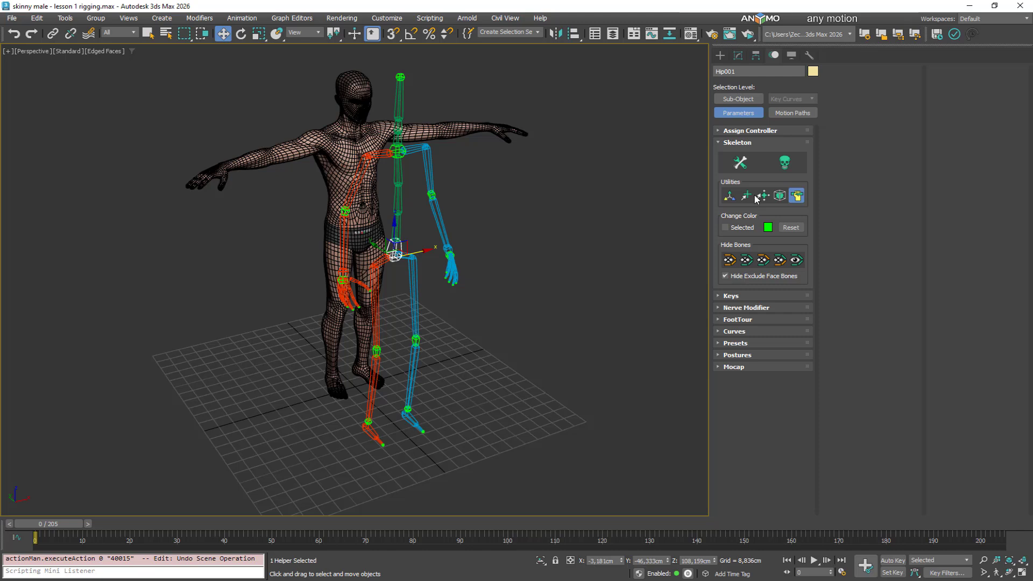
{"action": "left_click", "coordinate": [754, 163]}
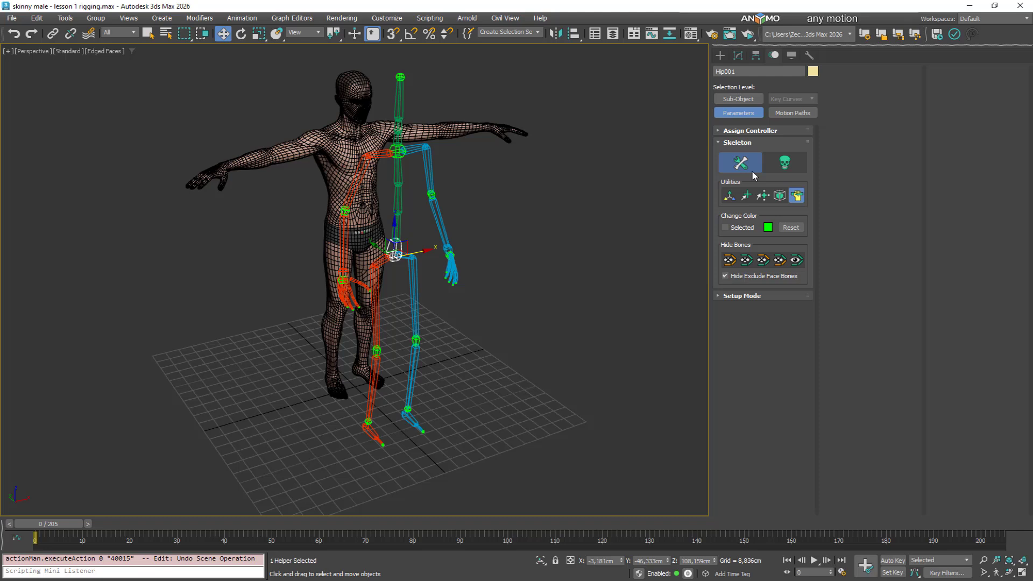
{"action": "left_click", "coordinate": [750, 296]}
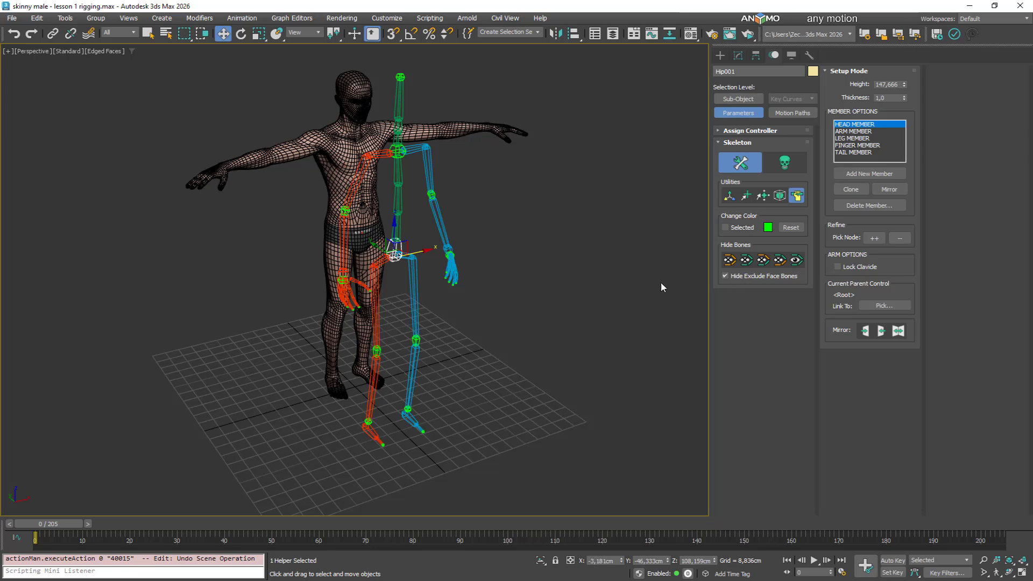
{"action": "middle_click_drag", "start_coordinate": [560, 287], "coordinate": [555, 291], "text": "alt"}
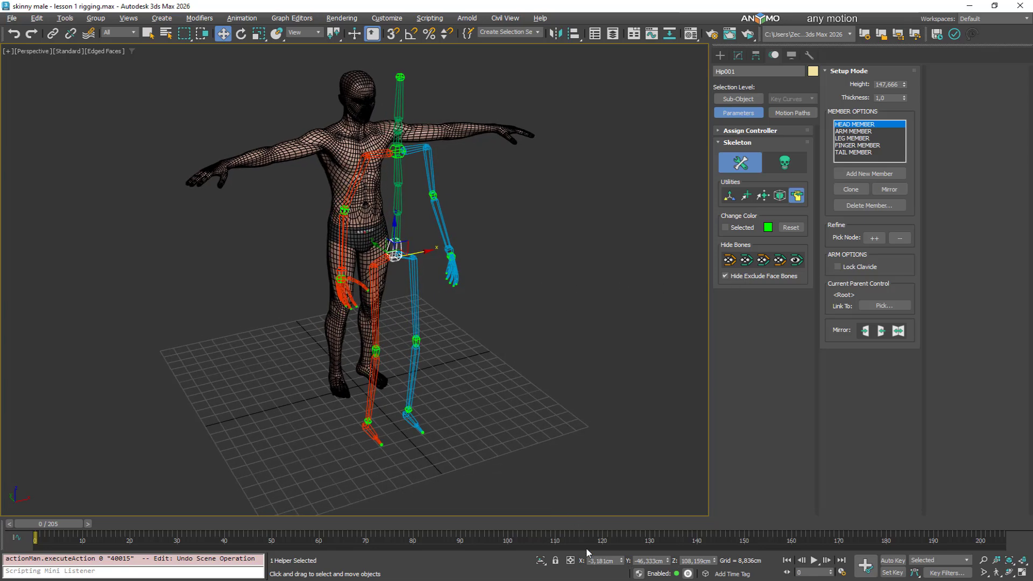
Center the skeleton on the body mesh by resetting the hip's X and Y positions to 0,0 cm
{"action": "right_click", "coordinate": [621, 561]}
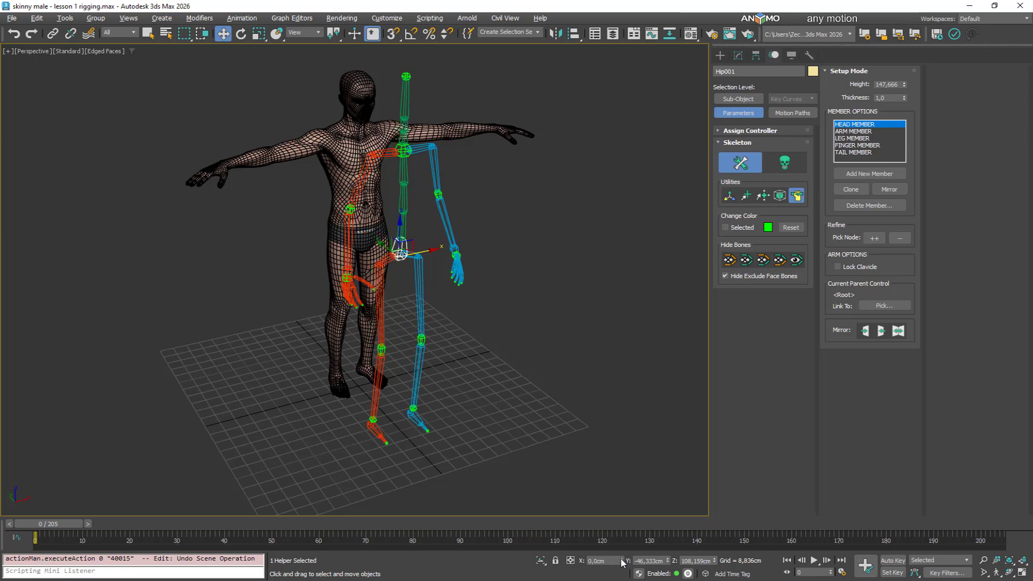
{"action": "right_click", "coordinate": [669, 561]}
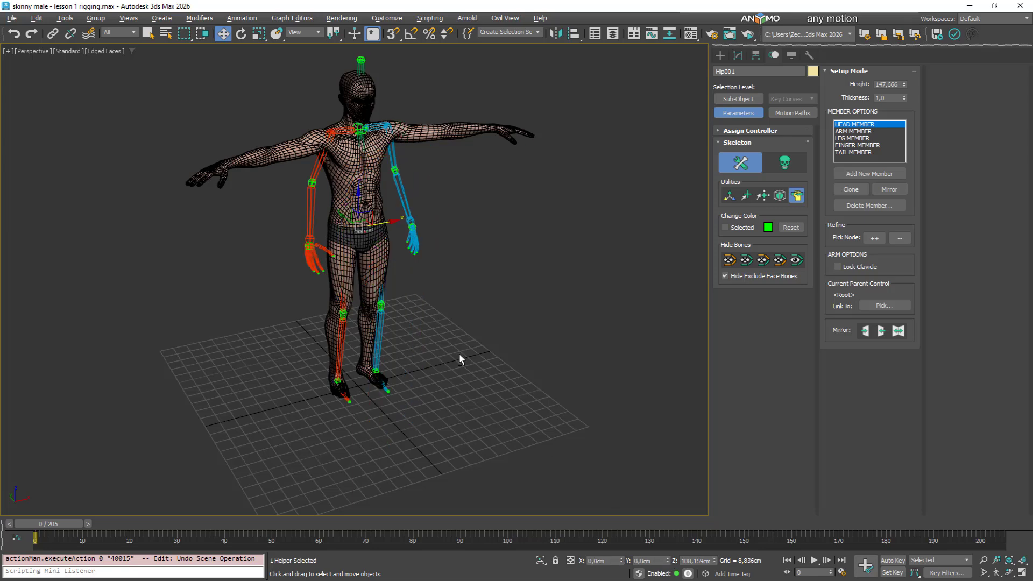
{"action": "middle_click_drag", "start_coordinate": [459, 354], "coordinate": [448, 338], "text": "alt"}
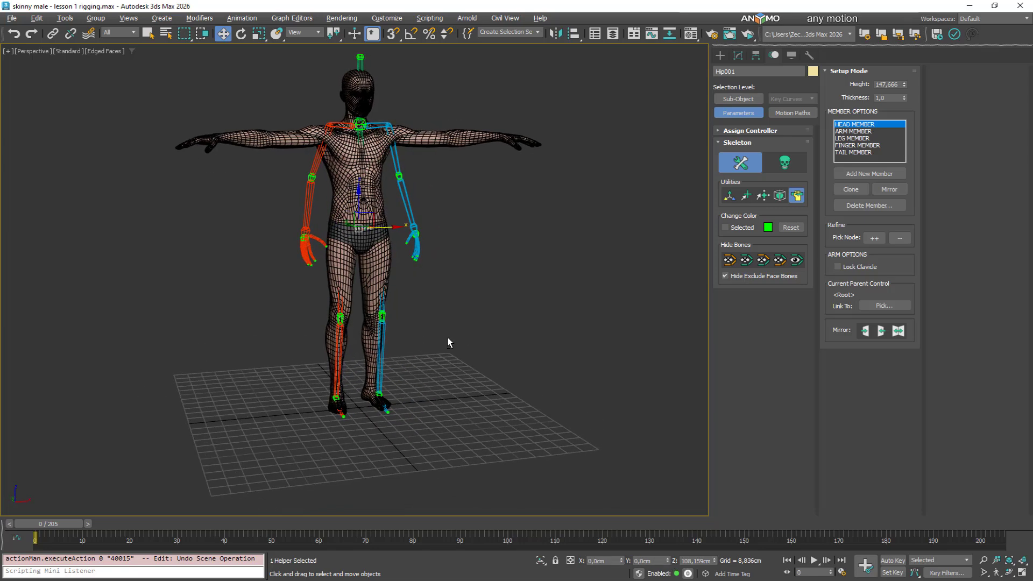
Make the skeleton's bones show through the body mesh
{"action": "left_click", "coordinate": [782, 198]}
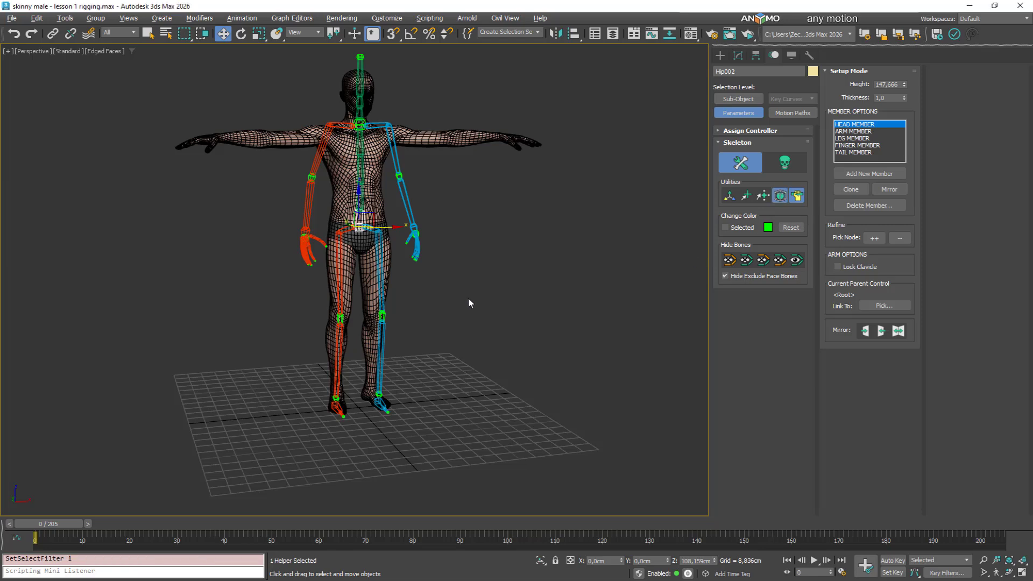
{"action": "middle_click_drag", "start_coordinate": [408, 300], "coordinate": [462, 302], "text": "alt"}
{"action": "scroll", "coordinate": [343, 204], "scroll_direction": "up", "scroll_amount": 5}
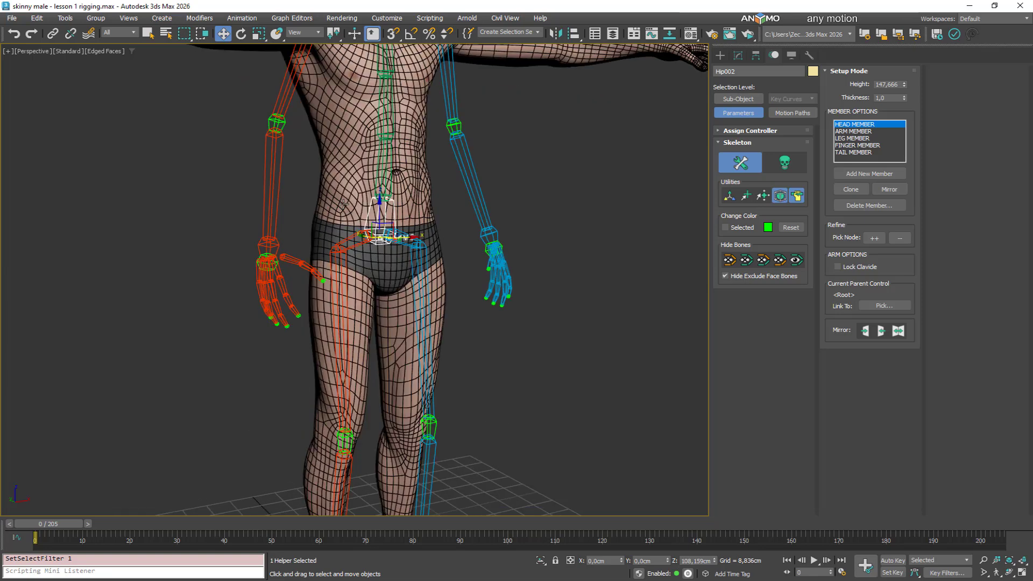
{"action": "left_click", "coordinate": [380, 168]}
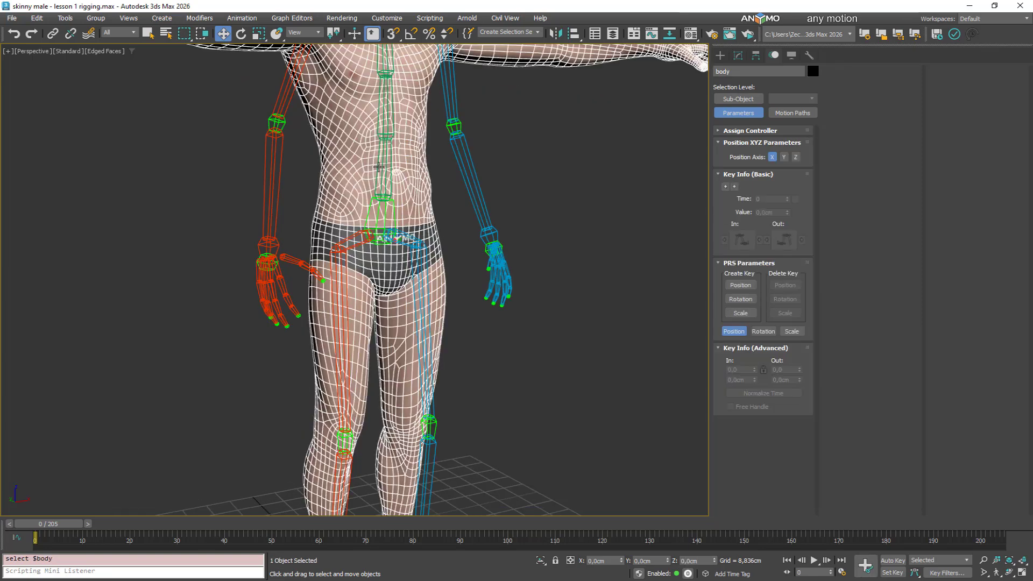
{"action": "scroll", "coordinate": [370, 180], "scroll_direction": "down", "scroll_amount": 8}
{"action": "scroll", "coordinate": [371, 180], "scroll_direction": "up", "scroll_amount": 5}
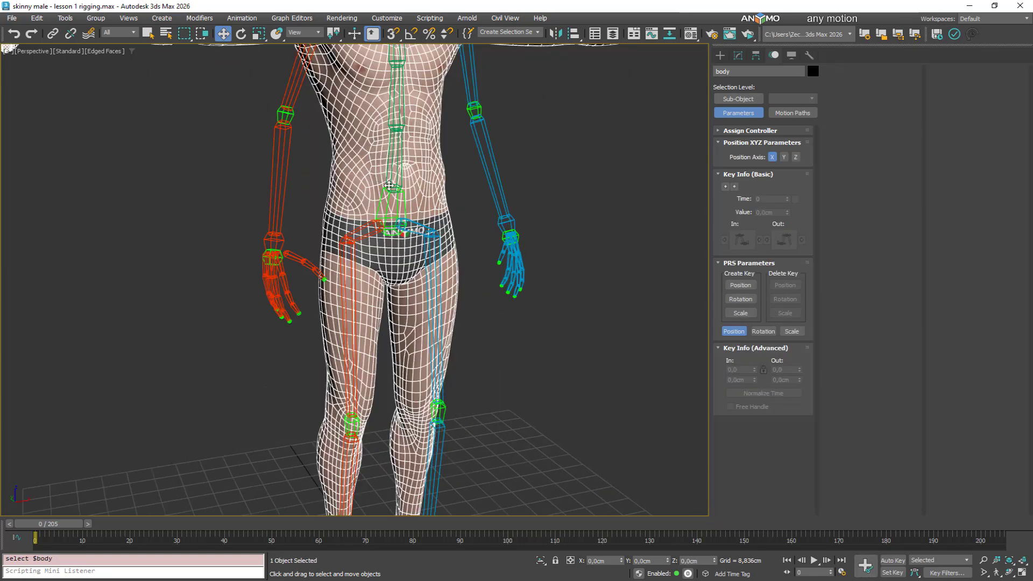
{"action": "left_click", "coordinate": [280, 221]}
{"action": "left_click", "coordinate": [360, 171]}
{"action": "scroll", "coordinate": [350, 197], "scroll_direction": "down", "scroll_amount": 5}
{"action": "middle_click_drag", "start_coordinate": [351, 197], "coordinate": [345, 211]}
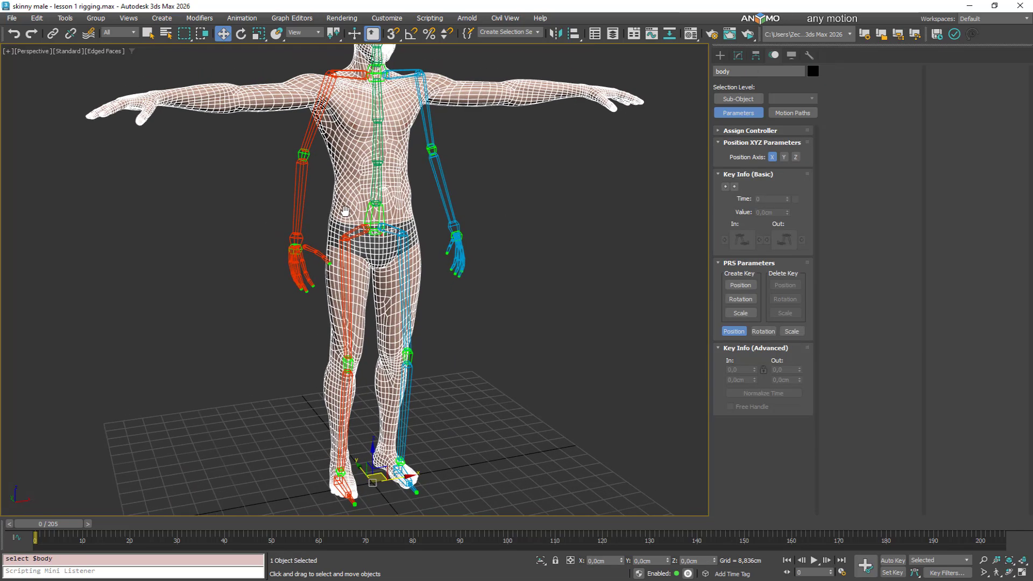
Restrict the selection filter to Anymo objects and select the skeleton's hip bone
{"action": "left_click", "coordinate": [131, 34]}
{"action": "left_click", "coordinate": [114, 140]}
{"action": "left_click", "coordinate": [368, 214]}
Turn off the mesh's edged faces display and reduce the skeleton's height to about 137,966
{"action": "middle_click_drag", "start_coordinate": [443, 228], "coordinate": [450, 232], "text": "alt"}
{"action": "key", "text": "F4"}
{"action": "scroll", "coordinate": [450, 230], "scroll_direction": "down", "scroll_amount": 6}
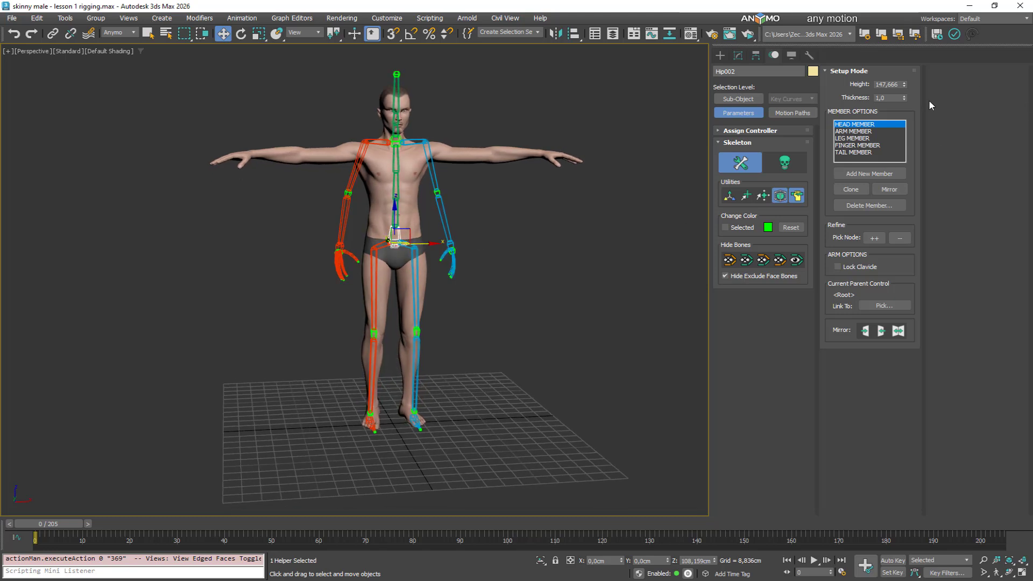
{"action": "left_click_drag", "start_coordinate": [903, 84], "coordinate": [860, 137]}
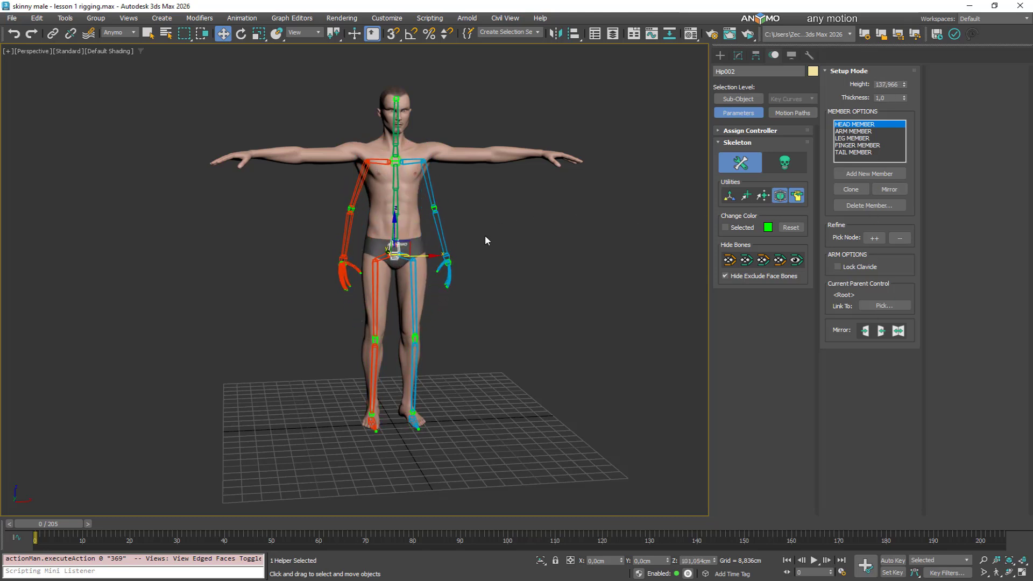
{"action": "scroll", "coordinate": [393, 260], "scroll_direction": "up", "scroll_amount": 6}
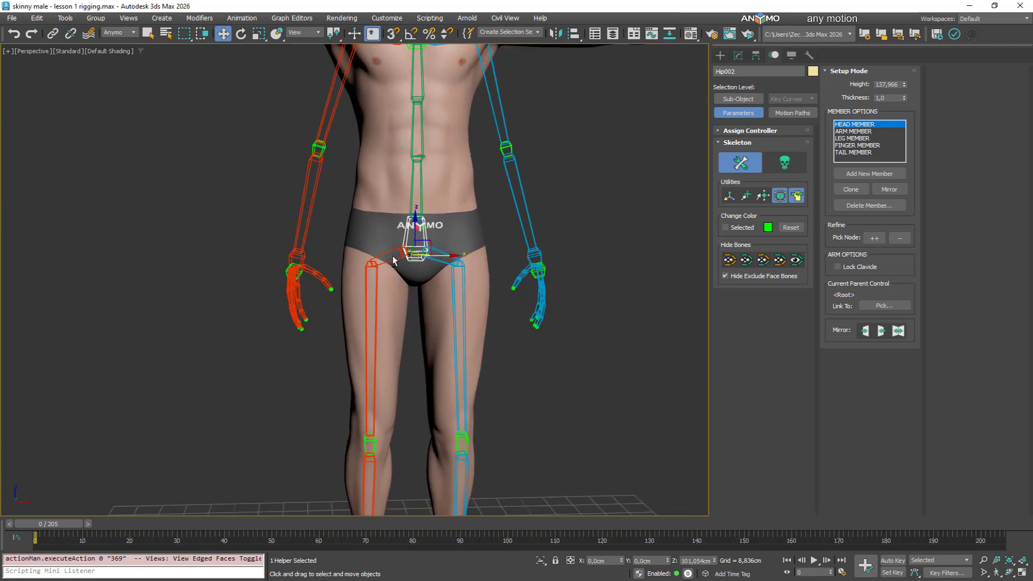
{"action": "scroll", "coordinate": [392, 260], "scroll_direction": "down", "scroll_amount": 6}
Move the hip along the Y axis to about 3,447 cm to line the skeleton up with the body's side profile
{"action": "middle_click_drag", "start_coordinate": [394, 261], "coordinate": [487, 276], "text": "alt"}
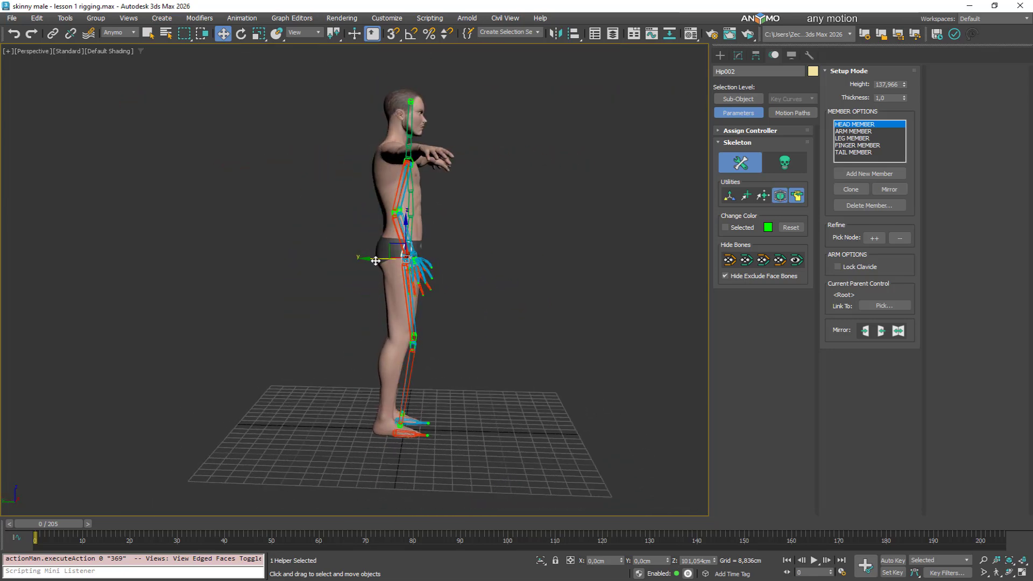
{"action": "left_click_drag", "start_coordinate": [374, 260], "coordinate": [379, 259]}
{"action": "scroll", "coordinate": [368, 258], "scroll_direction": "up", "scroll_amount": 3}
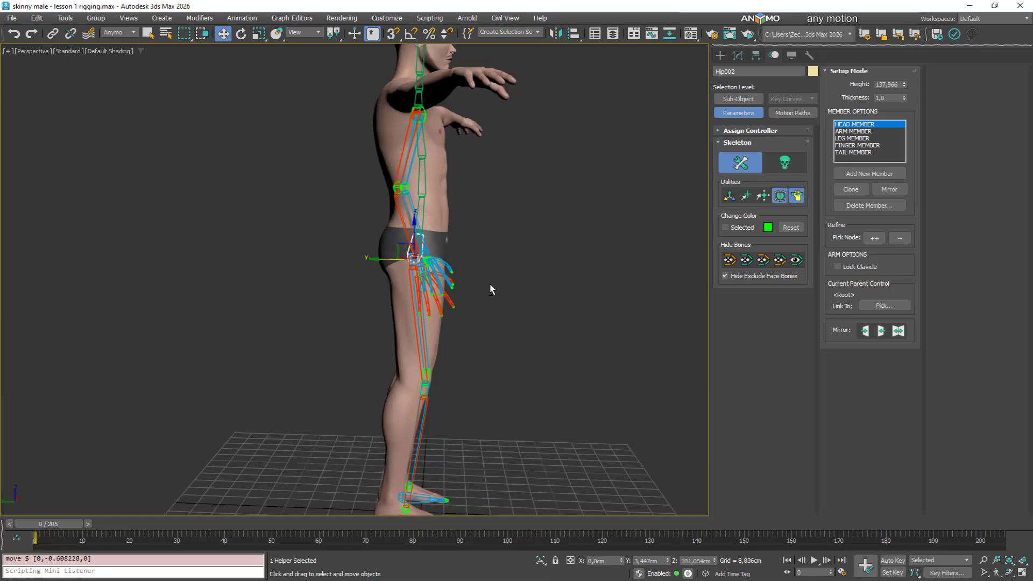
{"action": "middle_click_drag", "start_coordinate": [490, 284], "coordinate": [460, 295], "text": "alt"}
{"action": "scroll", "coordinate": [407, 294], "scroll_direction": "down", "scroll_amount": 3}
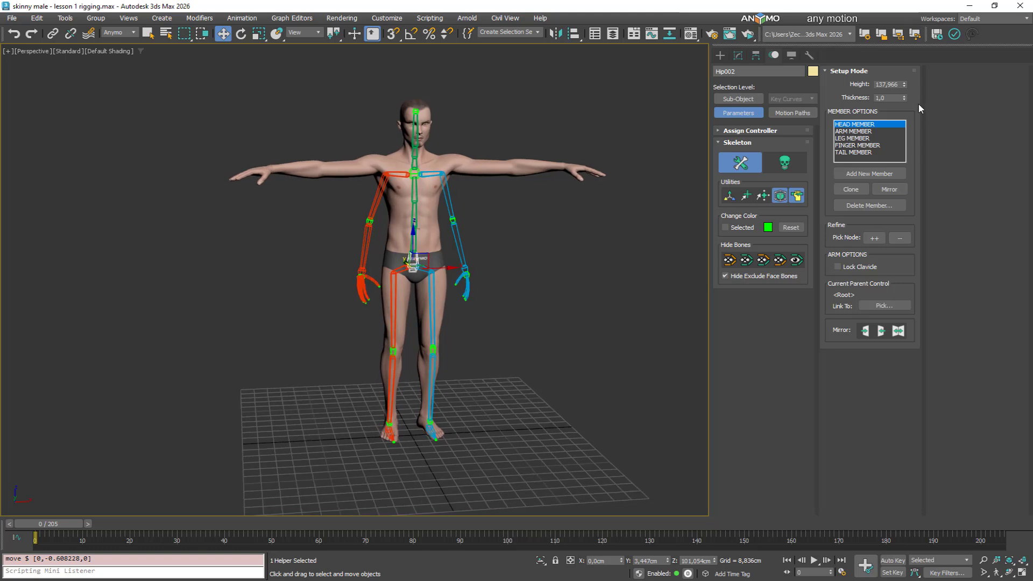
Try varying the bone thickness with the hip selected, including a value of 0,71
{"action": "left_click_drag", "start_coordinate": [904, 98], "coordinate": [933, 22]}
{"action": "left_click_drag", "start_coordinate": [908, 108], "coordinate": [910, 114]}
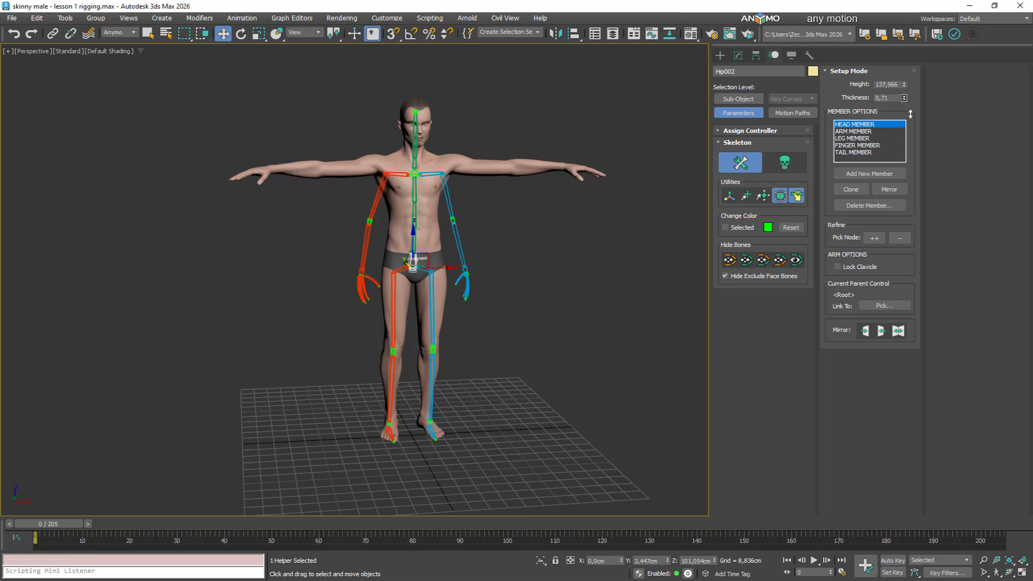
{"action": "middle_click_drag", "start_coordinate": [464, 340], "coordinate": [399, 296], "text": "alt"}
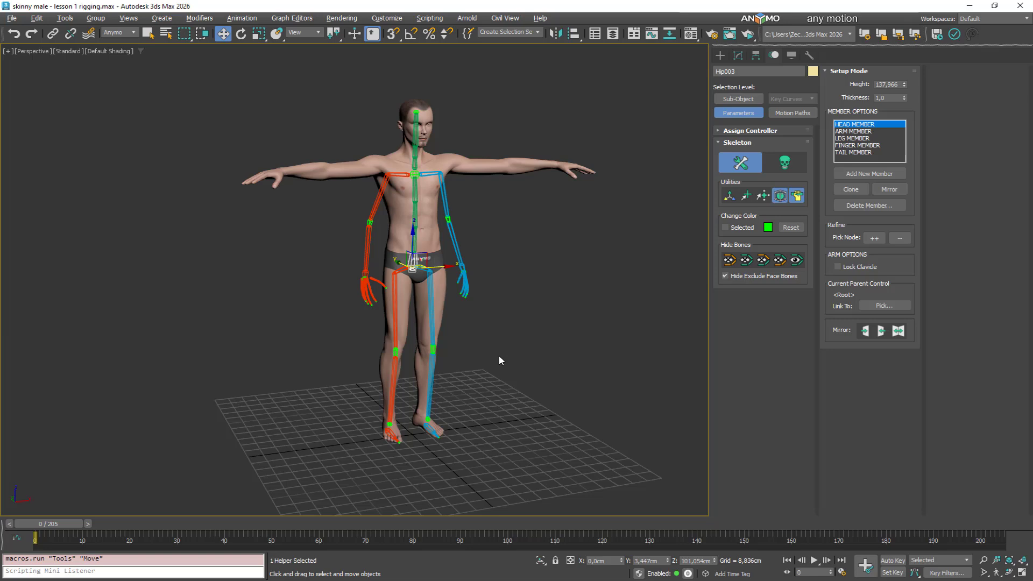
Try scaling the hip bone uniformly, undo the scaling and return to the Move tool
{"action": "right_click", "coordinate": [492, 279]}
{"action": "left_click", "coordinate": [515, 295]}
{"action": "left_click_drag", "start_coordinate": [406, 269], "coordinate": [420, 241]}
{"action": "key", "text": "ctrl+z"}
{"action": "key", "text": "ctrl+z"}
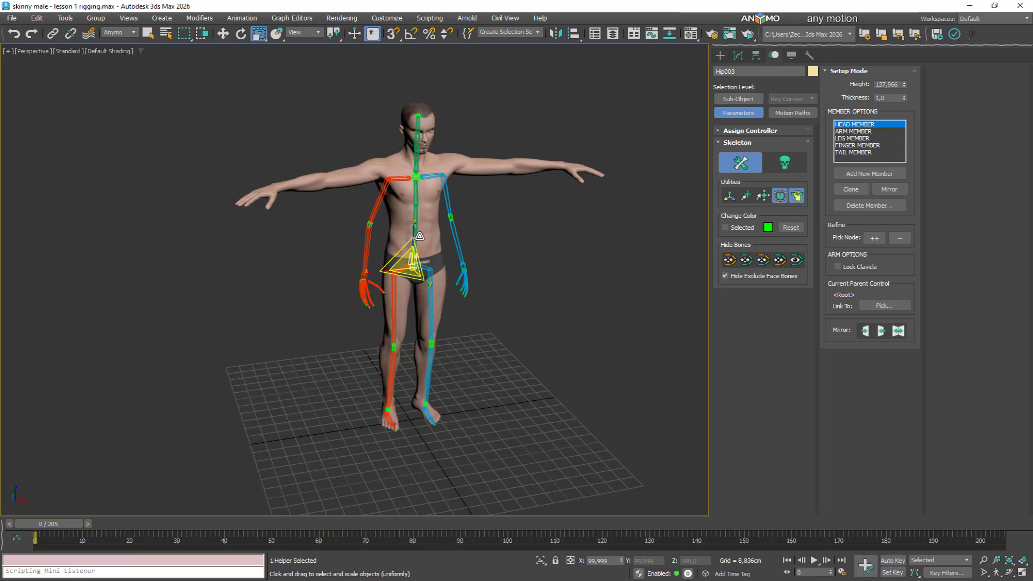
{"action": "middle_click_drag", "start_coordinate": [491, 312], "coordinate": [586, 252], "text": "alt"}
{"action": "right_click", "coordinate": [486, 236]}
{"action": "left_click", "coordinate": [495, 249]}
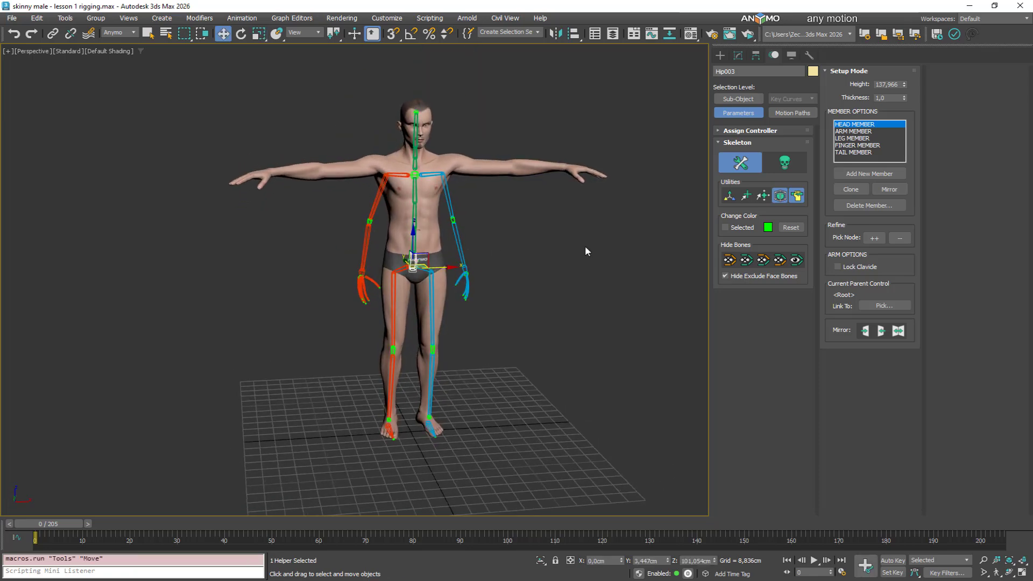
Try changing the skeleton's height with the right lower arm selected, and undo the change
{"action": "left_click", "coordinate": [366, 252]}
{"action": "left_click_drag", "start_coordinate": [904, 83], "coordinate": [899, 40]}
{"action": "key", "text": "ctrl+z"}
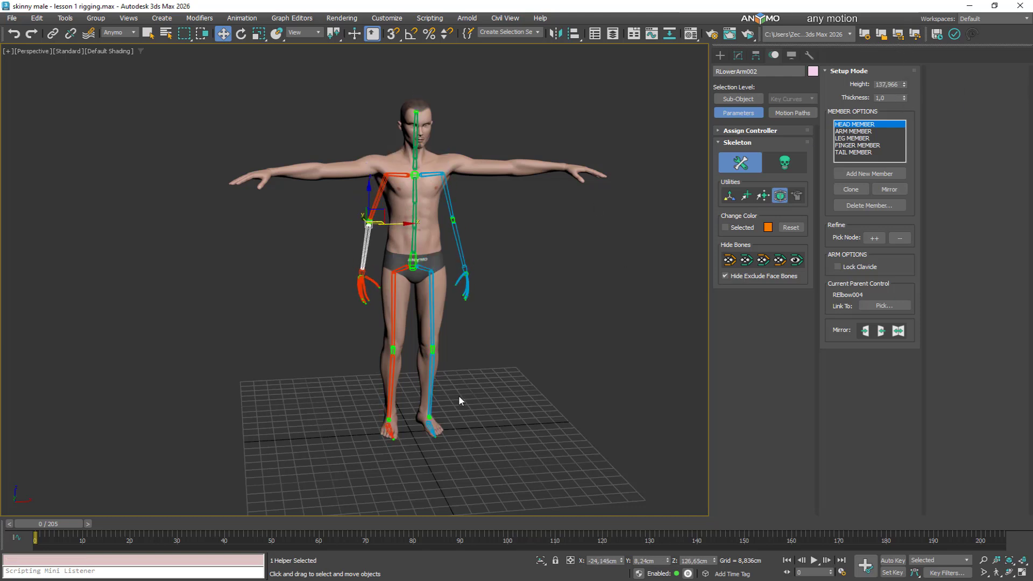
Try changing the bone thickness with the left foot selected, and undo the change
{"action": "left_click", "coordinate": [436, 425]}
{"action": "left_click_drag", "start_coordinate": [904, 98], "coordinate": [914, 102]}
{"action": "key", "text": "ctrl+z"}
Reselect the hip bone, try a different bone thickness and cancel the adjustment
{"action": "left_click", "coordinate": [414, 257]}
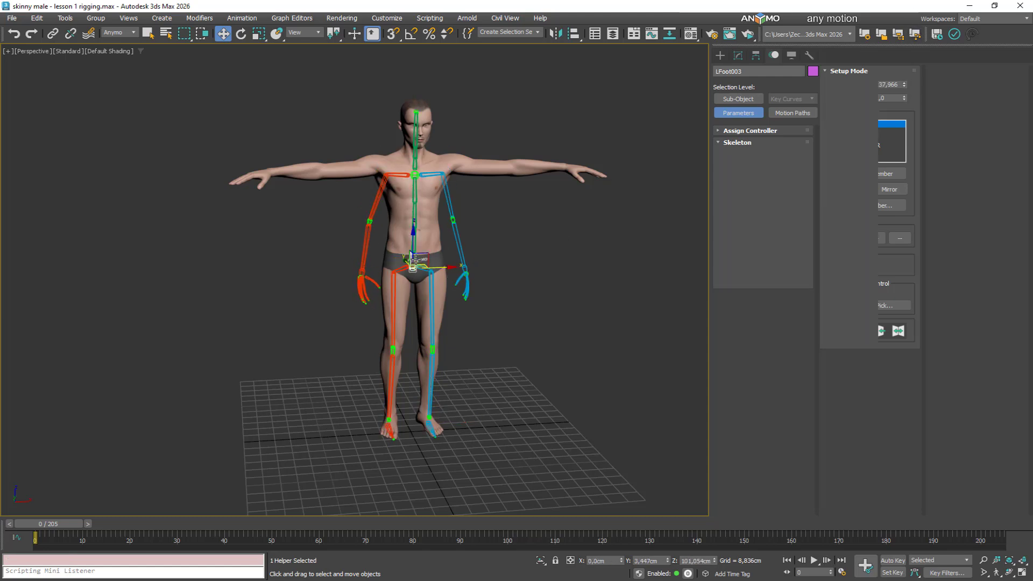
{"action": "middle_click_drag", "start_coordinate": [417, 256], "coordinate": [440, 252]}
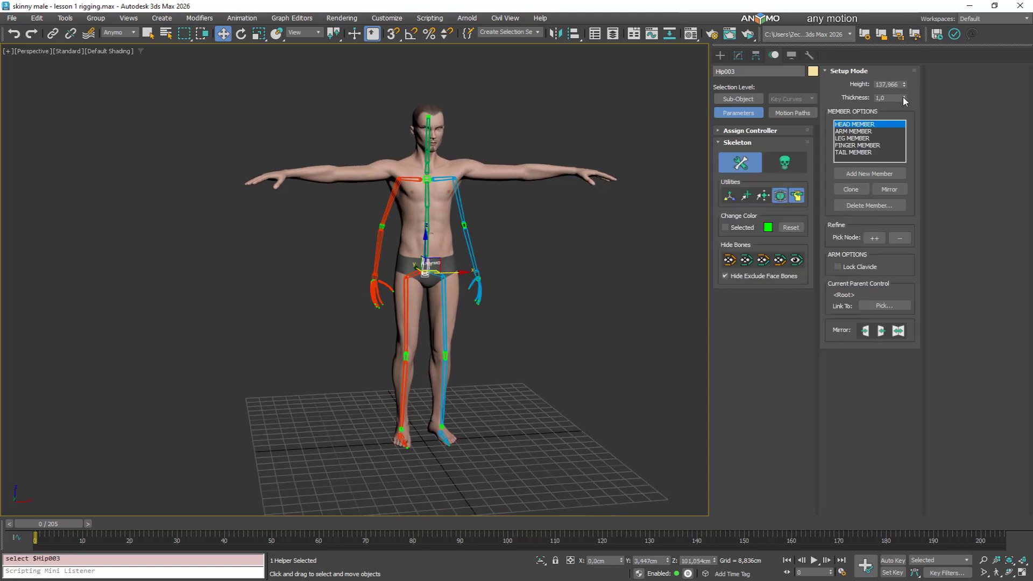
{"action": "left_click_drag", "start_coordinate": [904, 98], "coordinate": [916, 151]}
{"action": "right_click", "coordinate": [917, 152]}
Select the right clavicle, try a different thickness for it and cancel the adjustment
{"action": "left_click", "coordinate": [430, 183]}
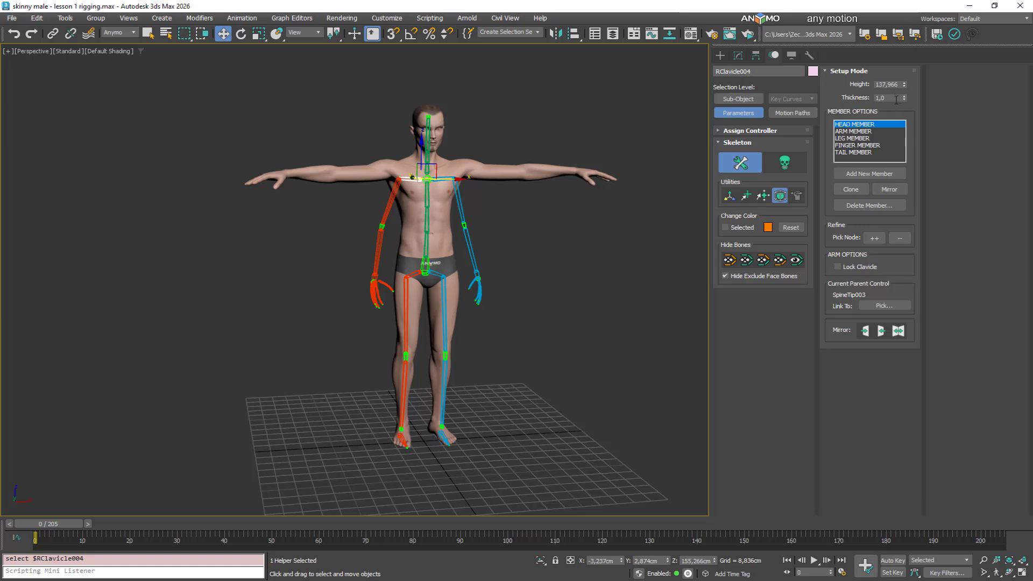
{"action": "left_click_drag", "start_coordinate": [906, 100], "coordinate": [908, 3]}
{"action": "right_click", "coordinate": [911, 27]}
Select the right hand bone, try a different thickness for it and cancel the adjustment
{"action": "middle_click_drag", "start_coordinate": [362, 284], "coordinate": [384, 289], "text": "alt"}
{"action": "scroll", "coordinate": [355, 293], "scroll_direction": "up", "scroll_amount": 7}
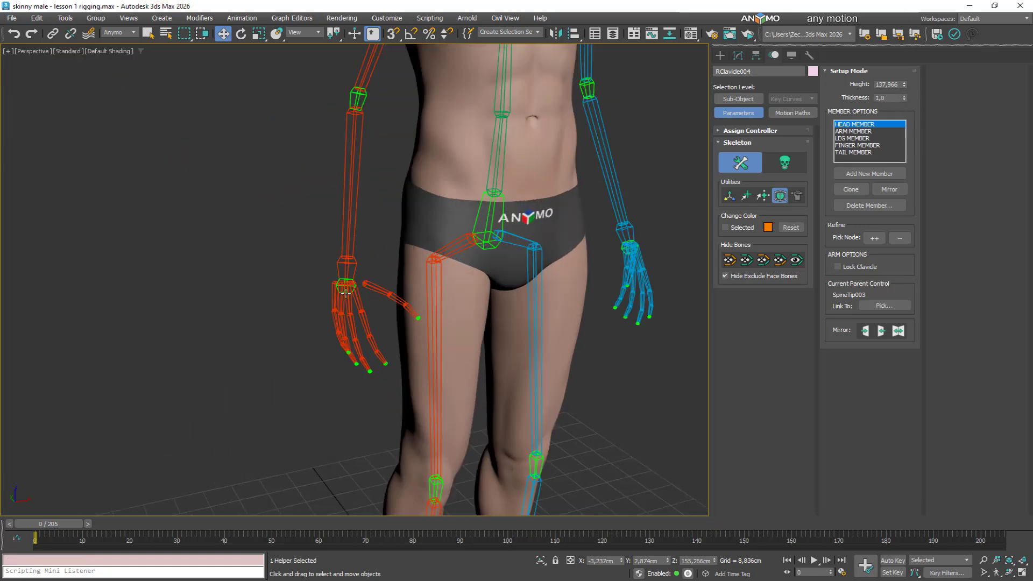
{"action": "left_click", "coordinate": [342, 274]}
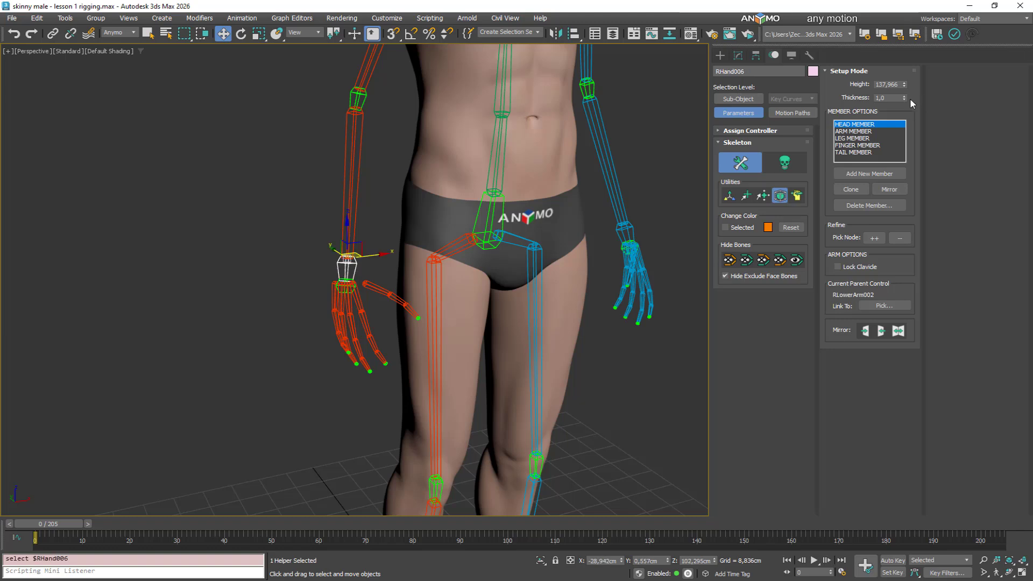
{"action": "left_click_drag", "start_coordinate": [905, 98], "coordinate": [914, 93]}
{"action": "right_click", "coordinate": [914, 92]}
Select the five metacarpal bones of the right hand and try a different thickness for them
{"action": "scroll", "coordinate": [353, 309], "scroll_direction": "up", "scroll_amount": 3}
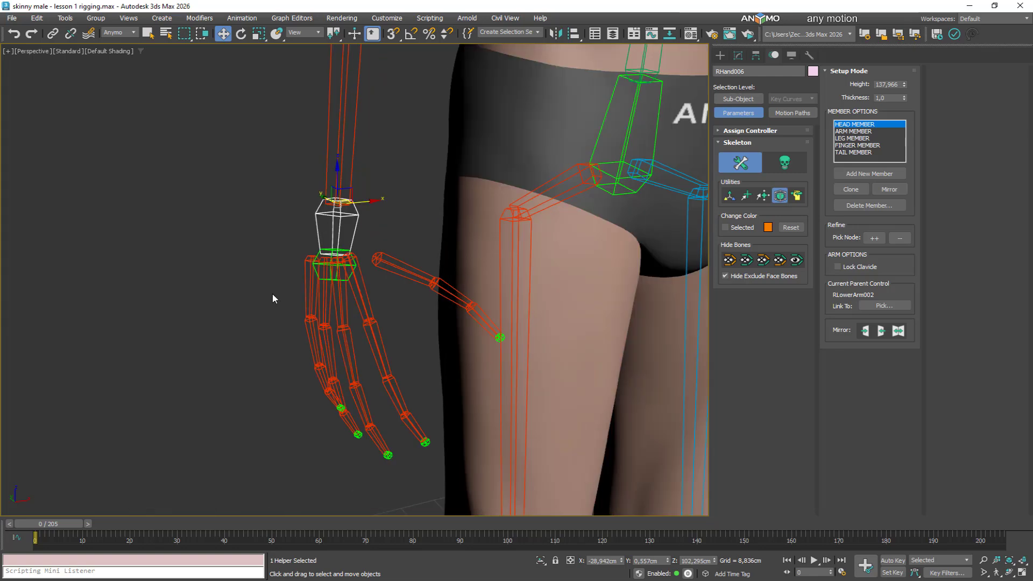
{"action": "left_click_drag", "start_coordinate": [369, 310], "coordinate": [370, 311]}
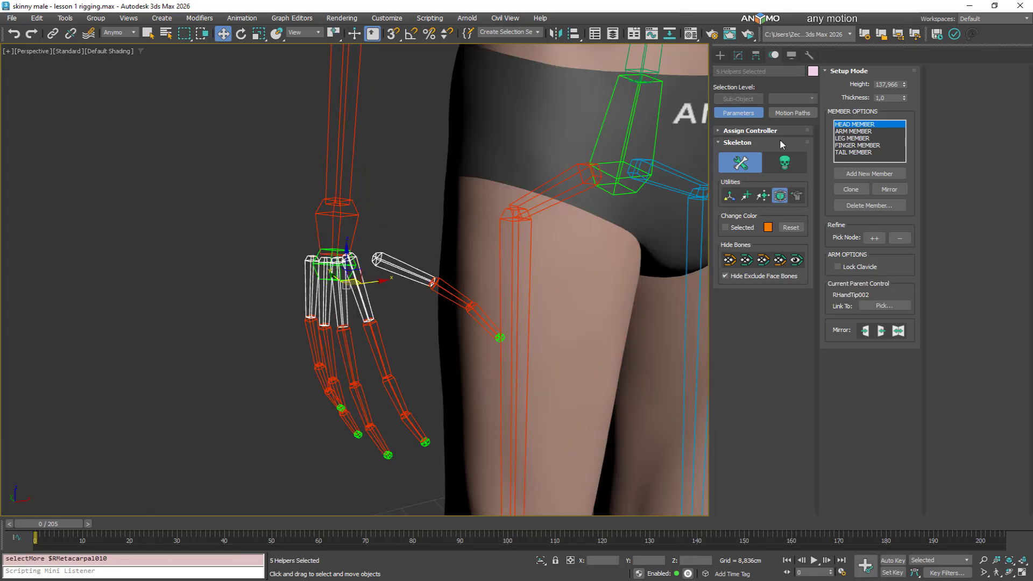
{"action": "left_click_drag", "start_coordinate": [905, 99], "coordinate": [927, 120]}
{"action": "scroll", "coordinate": [428, 255], "scroll_direction": "down", "scroll_amount": 8}
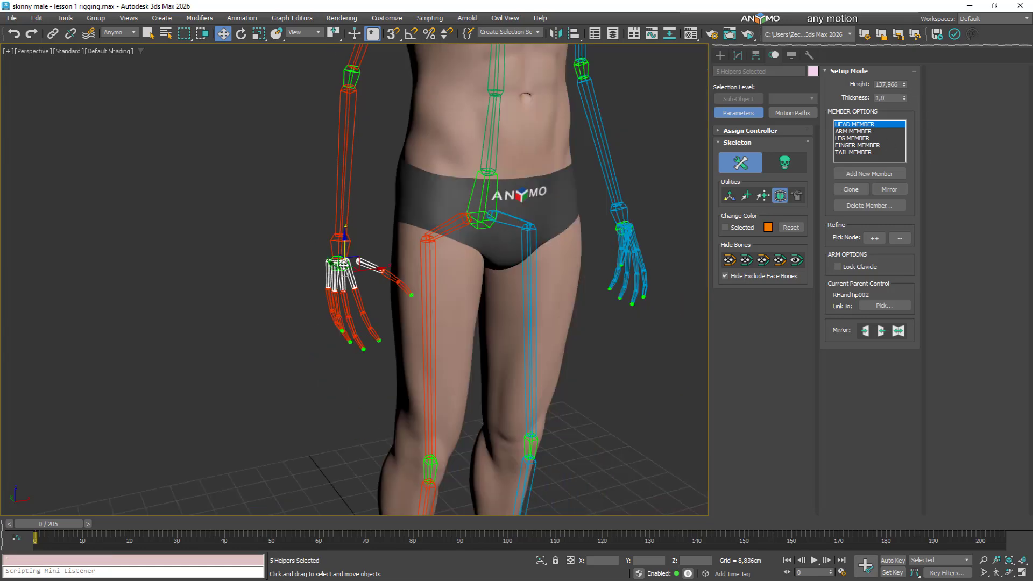
Select the hip bone and lower it slightly within the character's pelvis
{"action": "mouse_move", "coordinate": [429, 254]}
{"action": "middle_mouse_down", "text": "alt"}
{"action": "mouse_move", "coordinate": [440, 226]}
{"action": "mouse_move", "coordinate": [421, 243]}
{"action": "middle_mouse_up", "text": "alt"}
{"action": "scroll", "coordinate": [421, 243], "scroll_direction": "up", "scroll_amount": 3}
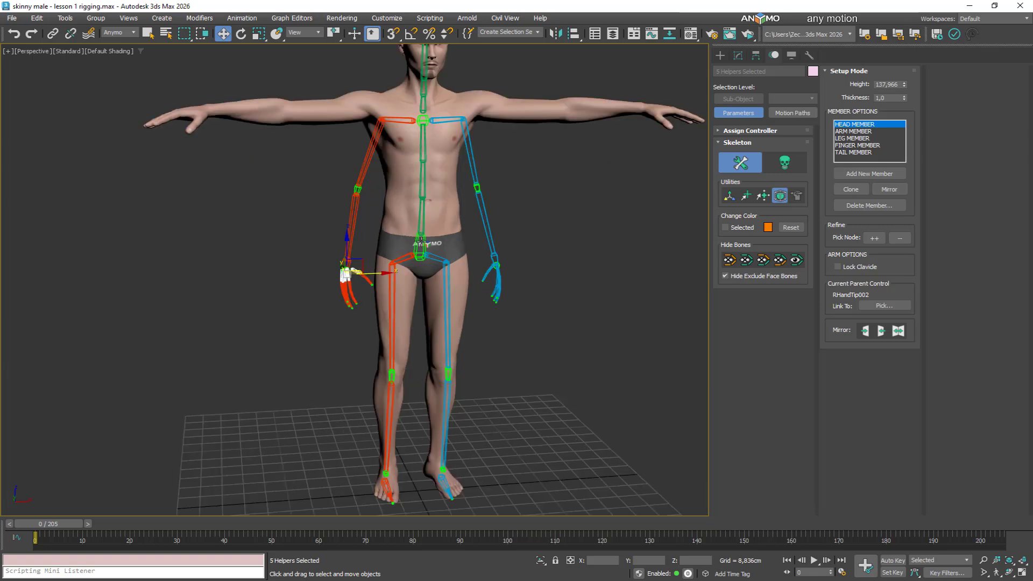
{"action": "left_click", "coordinate": [424, 243]}
{"action": "scroll", "coordinate": [419, 240], "scroll_direction": "up", "scroll_amount": 5}
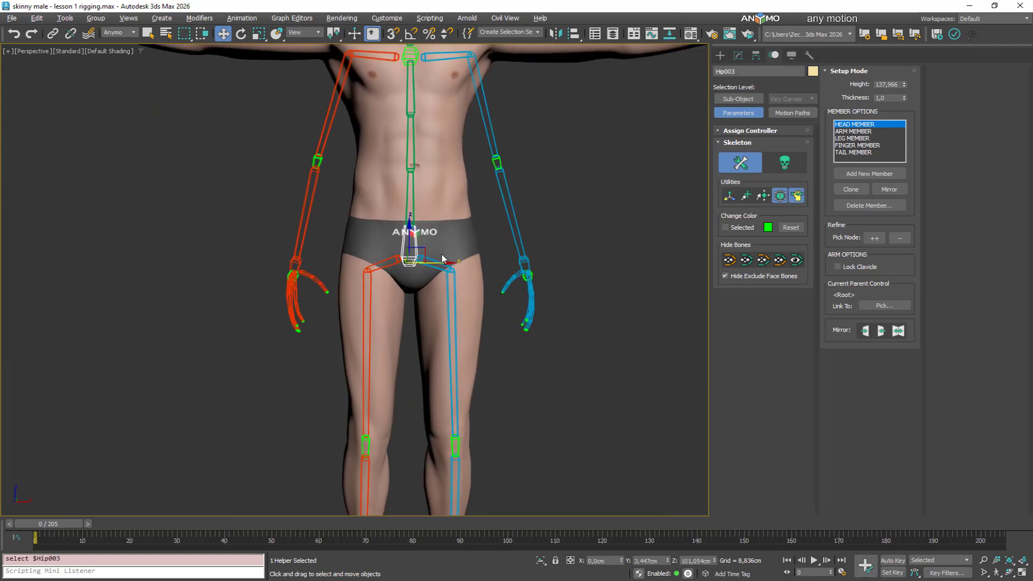
{"action": "left_click_drag", "start_coordinate": [418, 238], "coordinate": [411, 238]}
Raise the spine tip joint toward the base of the neck and shift it toward the character's back
{"action": "middle_click_drag", "start_coordinate": [502, 165], "coordinate": [491, 247]}
{"action": "left_click", "coordinate": [400, 138]}
{"action": "scroll", "coordinate": [403, 129], "scroll_direction": "up", "scroll_amount": 4}
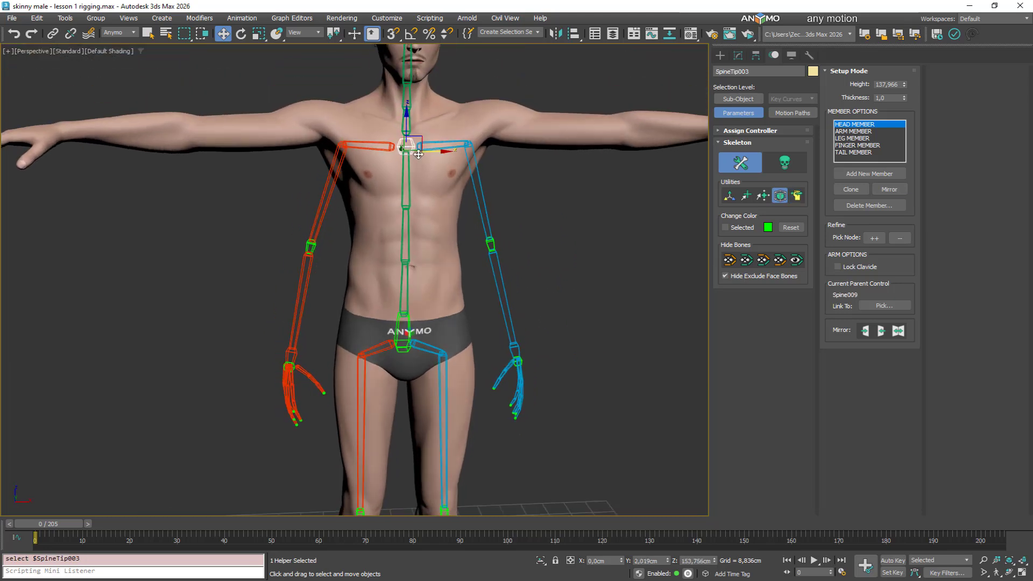
{"action": "mouse_move", "coordinate": [406, 115]}
{"action": "left_mouse_down"}
{"action": "mouse_move", "coordinate": [406, 93]}
{"action": "mouse_move", "coordinate": [406, 103]}
{"action": "left_mouse_up"}
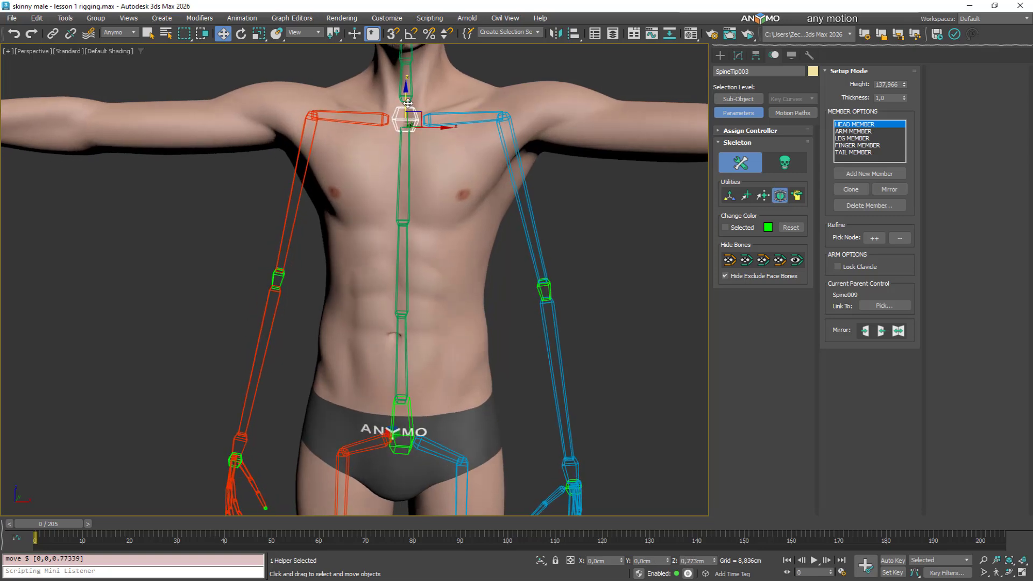
{"action": "scroll", "coordinate": [406, 178], "scroll_direction": "down", "scroll_amount": 3}
{"action": "middle_click_drag", "start_coordinate": [407, 185], "coordinate": [437, 153], "text": "alt"}
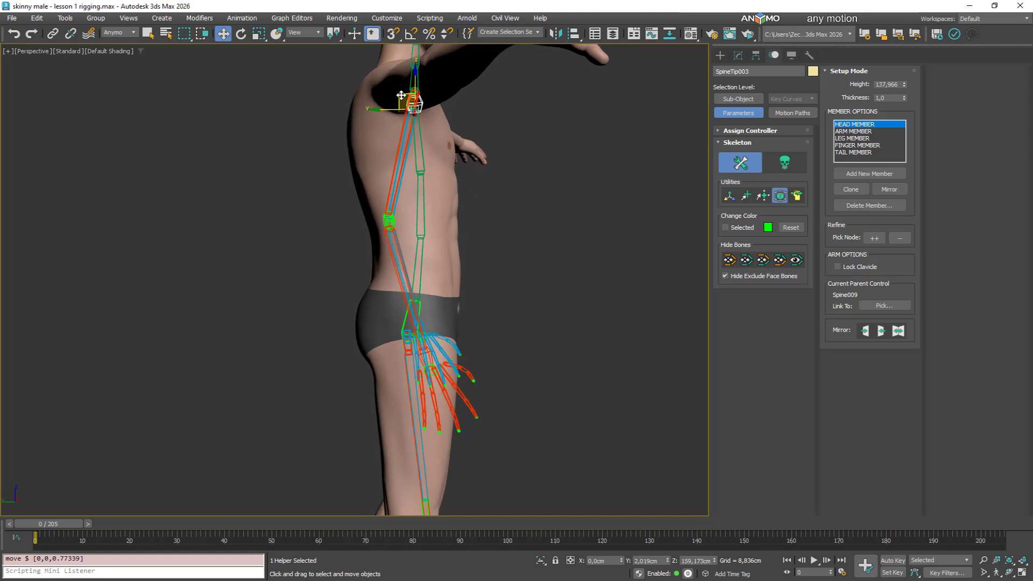
{"action": "left_click_drag", "start_coordinate": [404, 99], "coordinate": [392, 102]}
Shift the hip bone slightly toward the back and adjust the spine tip joint a little higher
{"action": "left_click", "coordinate": [404, 321]}
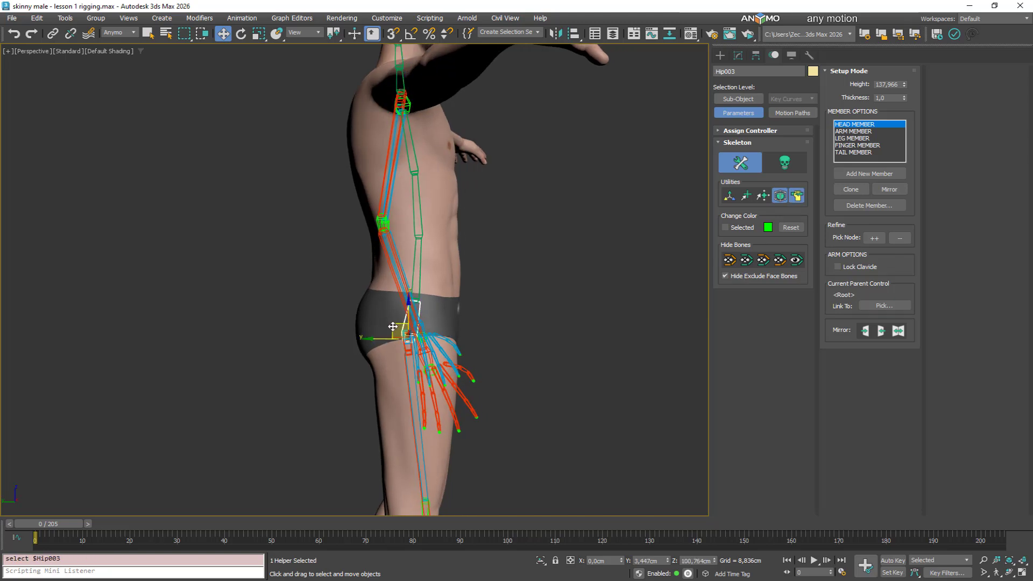
{"action": "left_click_drag", "start_coordinate": [383, 336], "coordinate": [382, 336]}
{"action": "left_click", "coordinate": [406, 106]}
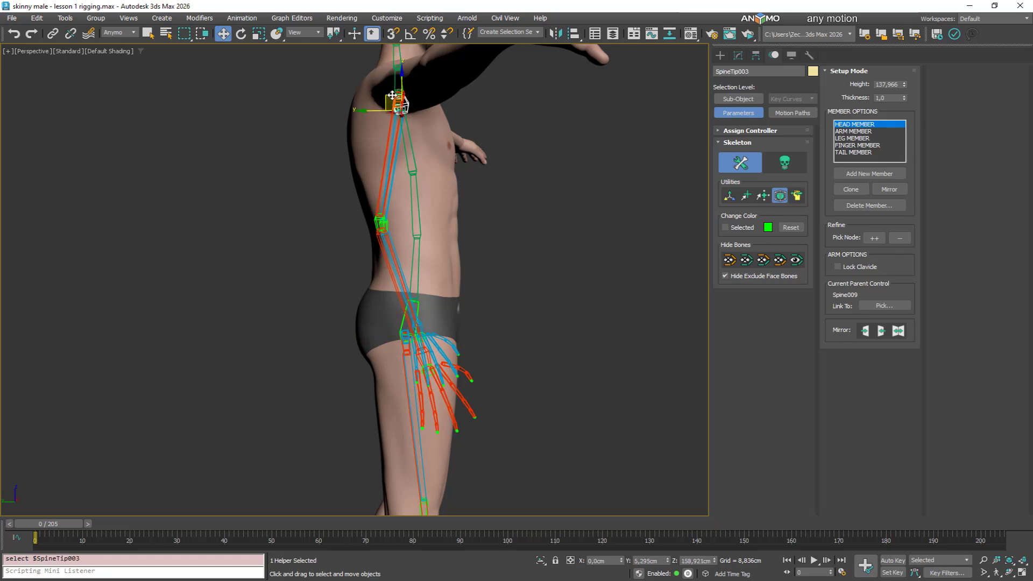
{"action": "left_click_drag", "start_coordinate": [393, 95], "coordinate": [392, 87]}
Move the middle spine bone about 3.7 cm toward the back to give the spine its curve
{"action": "left_click", "coordinate": [417, 188]}
{"action": "left_click_drag", "start_coordinate": [417, 188], "coordinate": [409, 191]}
{"action": "middle_click_drag", "start_coordinate": [529, 227], "coordinate": [436, 230], "text": "alt"}
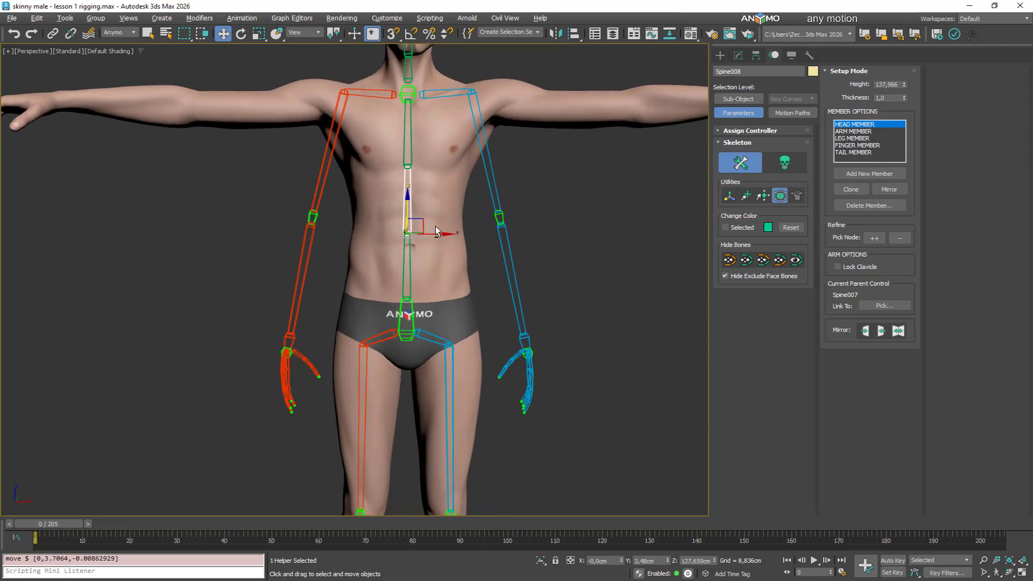
Select the lowest neck bone and rotate it forward so the neck chain follows the slant of the mesh neck
{"action": "mouse_move", "coordinate": [450, 362]}
{"action": "middle_mouse_down"}
{"action": "mouse_move", "coordinate": [457, 254]}
{"action": "mouse_move", "coordinate": [422, 300]}
{"action": "mouse_move", "coordinate": [463, 297]}
{"action": "mouse_move", "coordinate": [465, 364]}
{"action": "middle_mouse_up"}
{"action": "scroll", "coordinate": [454, 271], "scroll_direction": "down", "scroll_amount": 3}
{"action": "scroll", "coordinate": [432, 162], "scroll_direction": "up", "scroll_amount": 3}
{"action": "mouse_move", "coordinate": [431, 162]}
{"action": "middle_mouse_down", "text": "alt"}
{"action": "mouse_move", "coordinate": [522, 161]}
{"action": "mouse_move", "coordinate": [444, 152]}
{"action": "mouse_move", "coordinate": [420, 161]}
{"action": "mouse_move", "coordinate": [432, 169]}
{"action": "middle_mouse_up", "text": "alt"}
{"action": "scroll", "coordinate": [444, 153], "scroll_direction": "up", "scroll_amount": 3}
{"action": "left_click", "coordinate": [406, 151]}
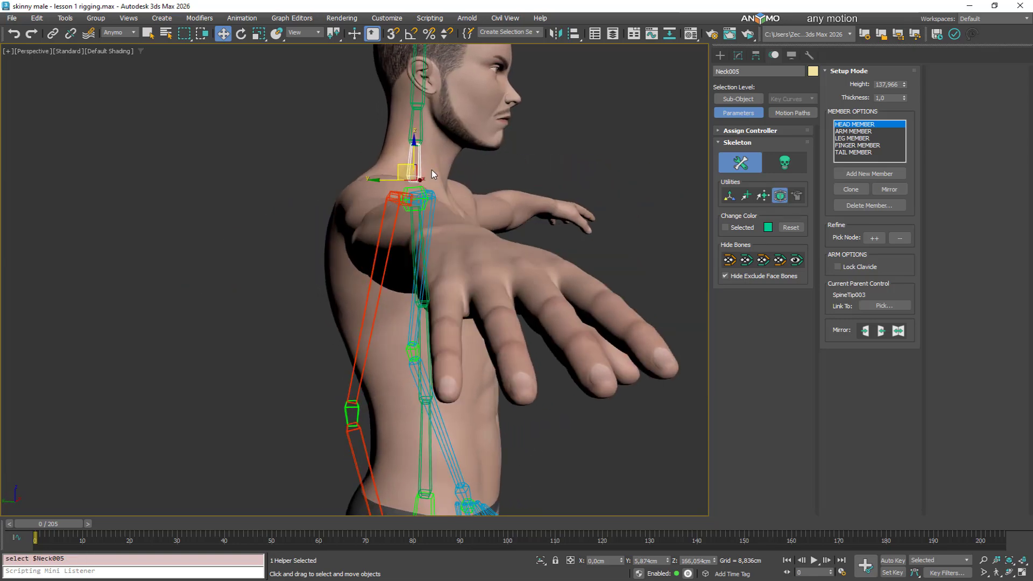
{"action": "right_click", "coordinate": [432, 169]}
{"action": "left_click", "coordinate": [463, 190]}
{"action": "left_click_drag", "start_coordinate": [443, 159], "coordinate": [449, 164]}
{"action": "middle_click_drag", "start_coordinate": [478, 205], "coordinate": [483, 280]}
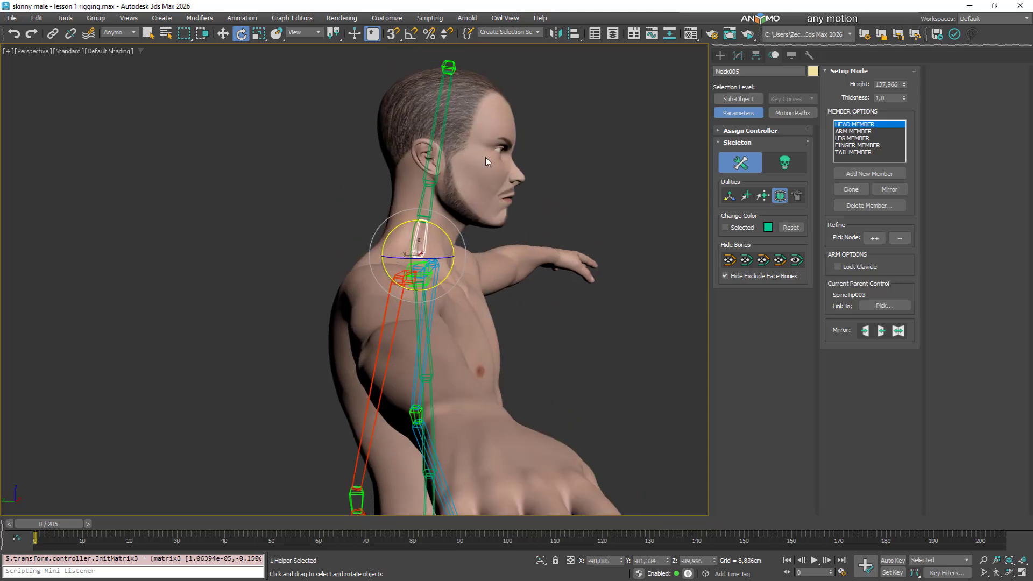
Switch to the Move tool and raise the head bone's base about 1.2 cm beside the ear
{"action": "right_click", "coordinate": [484, 157]}
{"action": "left_click", "coordinate": [497, 165]}
{"action": "left_click", "coordinate": [444, 161]}
{"action": "left_click", "coordinate": [442, 164]}
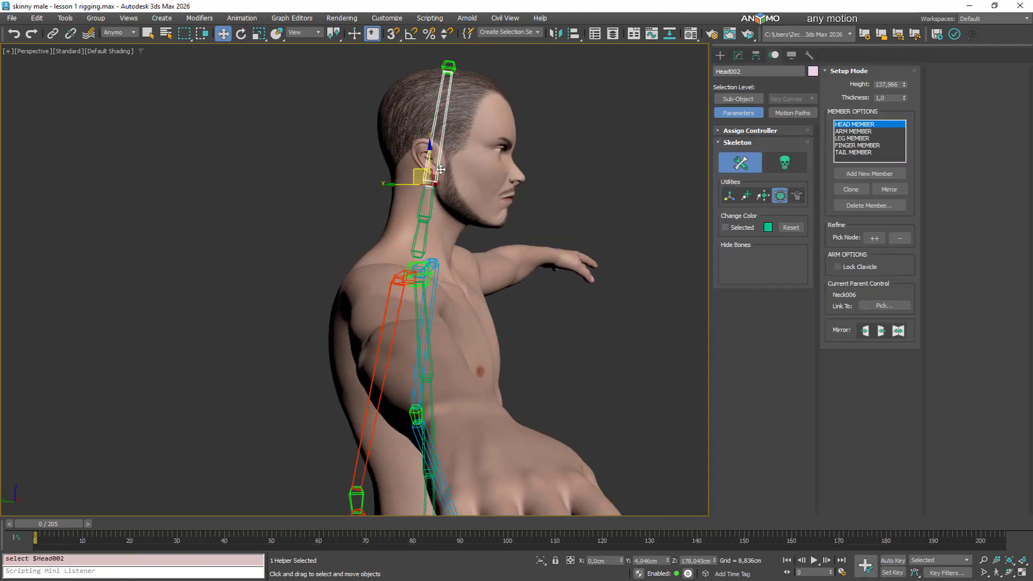
{"action": "left_click_drag", "start_coordinate": [420, 171], "coordinate": [420, 162]}
{"action": "middle_click_drag", "start_coordinate": [435, 106], "coordinate": [440, 141]}
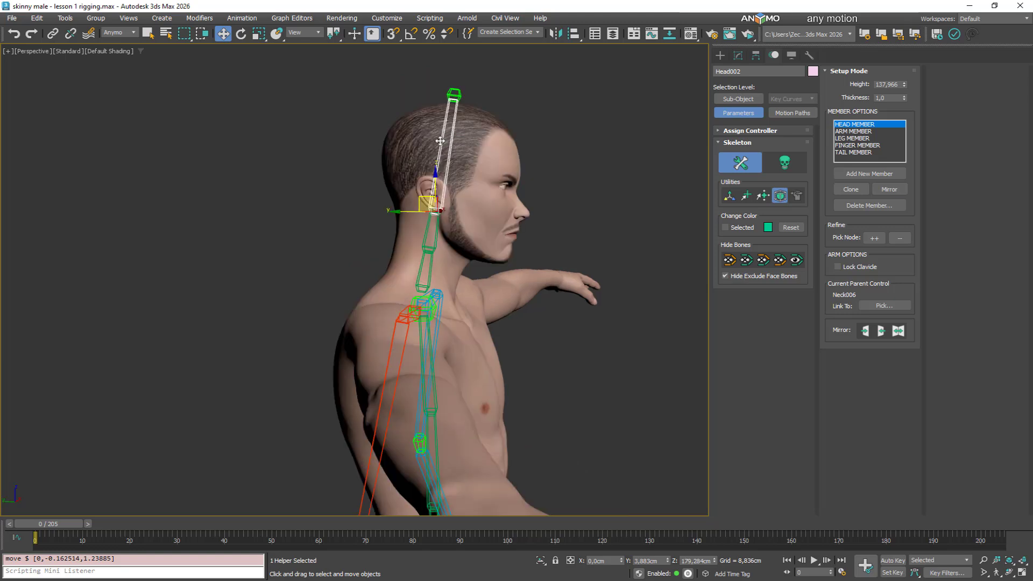
Move the head tip about 0.8 cm toward the back and lower the head bone's base about 0.4 cm
{"action": "left_click", "coordinate": [455, 94]}
{"action": "left_click_drag", "start_coordinate": [455, 94], "coordinate": [449, 96]}
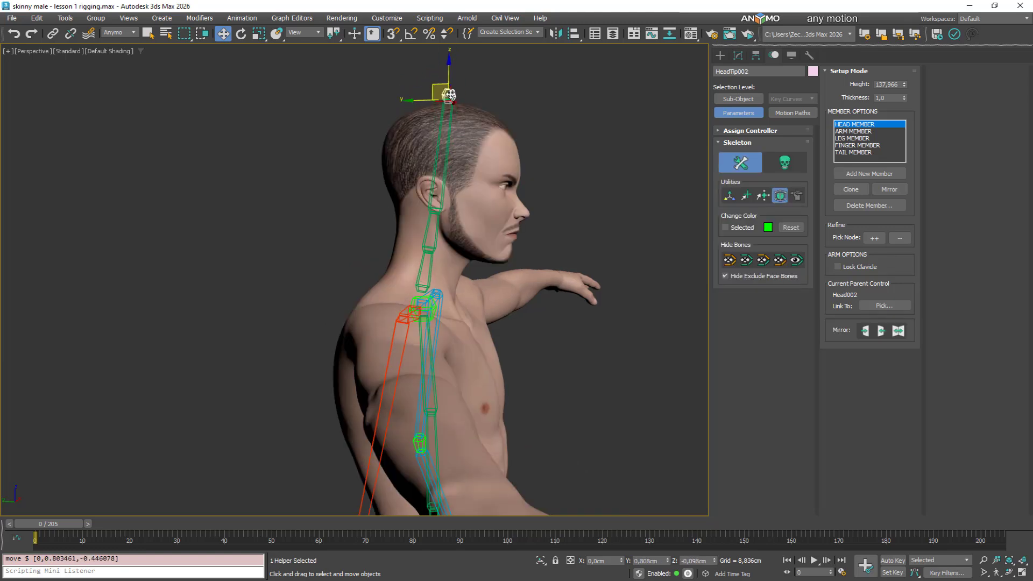
{"action": "mouse_move", "coordinate": [467, 201]}
{"action": "middle_mouse_down", "text": "alt"}
{"action": "mouse_move", "coordinate": [484, 195]}
{"action": "mouse_move", "coordinate": [479, 224]}
{"action": "mouse_move", "coordinate": [454, 192]}
{"action": "middle_mouse_up", "text": "alt"}
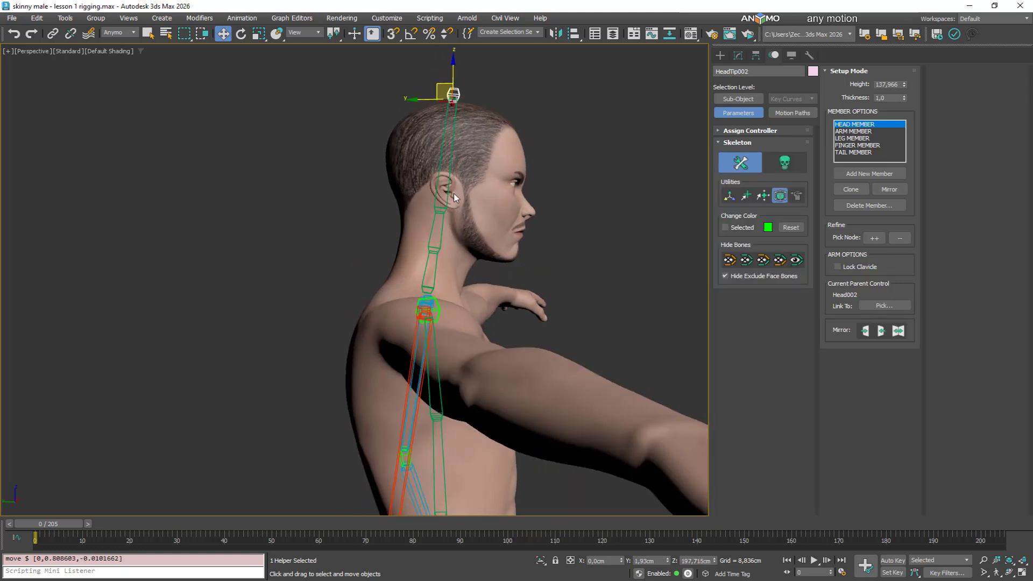
{"action": "left_click", "coordinate": [449, 192]}
{"action": "left_click_drag", "start_coordinate": [432, 202], "coordinate": [433, 204]}
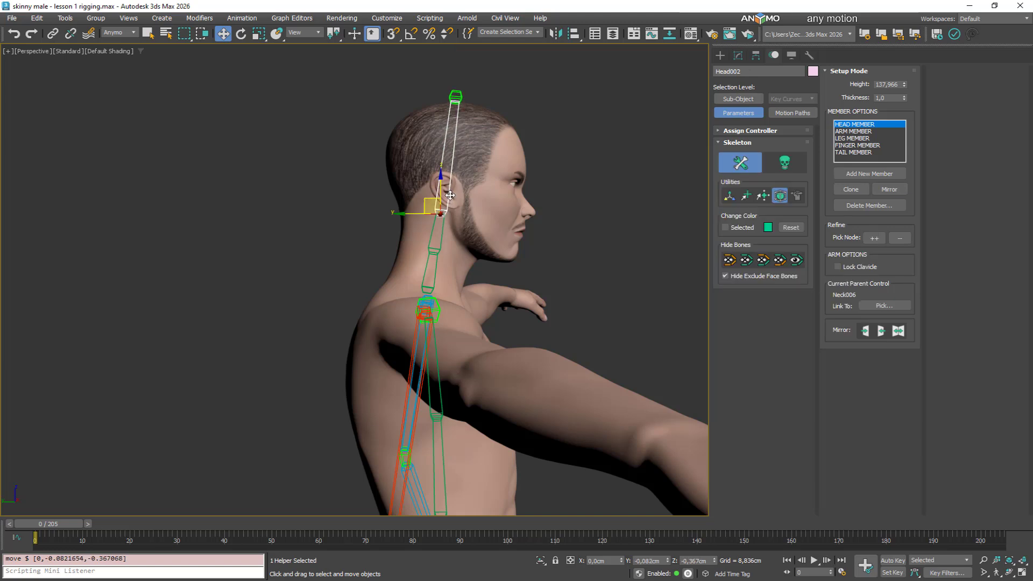
{"action": "left_click", "coordinate": [456, 96]}
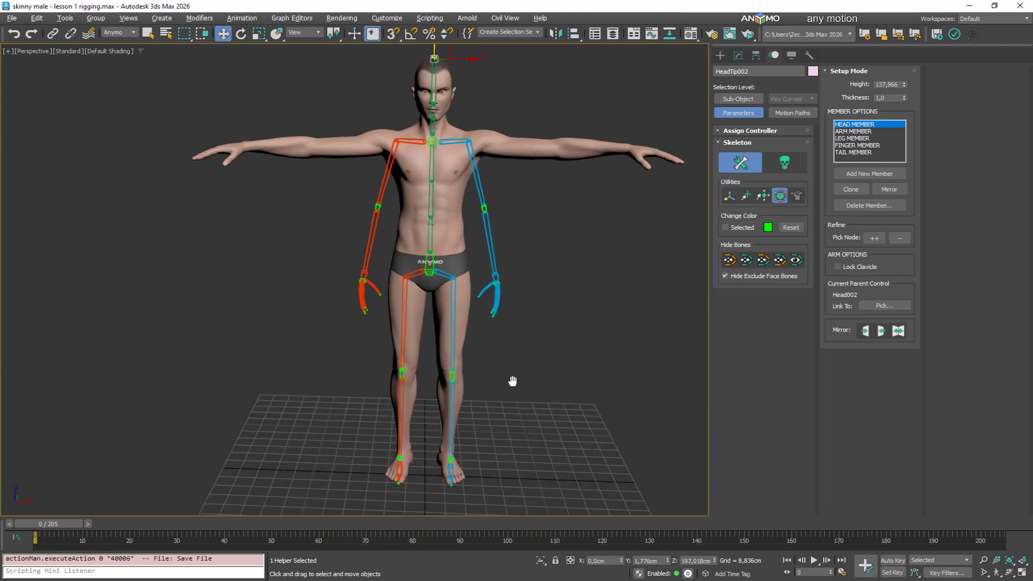
Move the right hand bone to the mesh's outstretched right wrist and mirror the pose to the left arm
{"action": "left_click", "coordinate": [365, 274]}
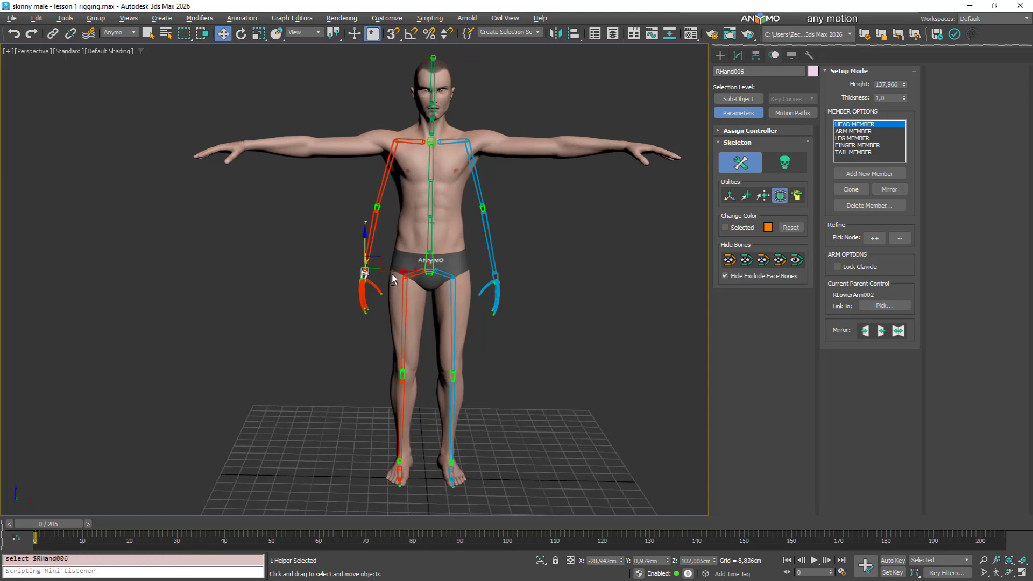
{"action": "left_click_drag", "start_coordinate": [366, 271], "coordinate": [322, 218]}
{"action": "left_click_drag", "start_coordinate": [312, 180], "coordinate": [236, 102]}
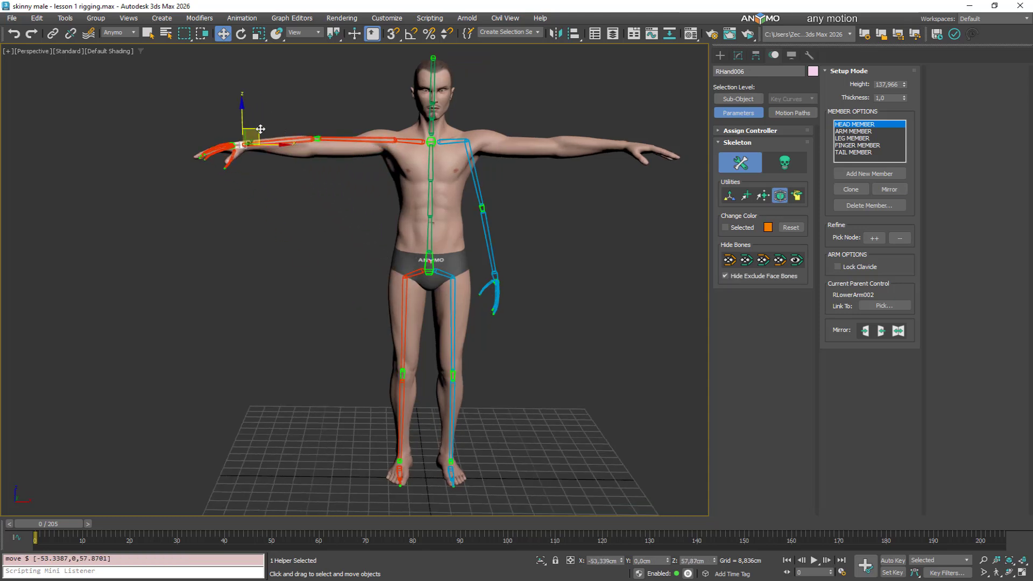
{"action": "left_click", "coordinate": [865, 330]}
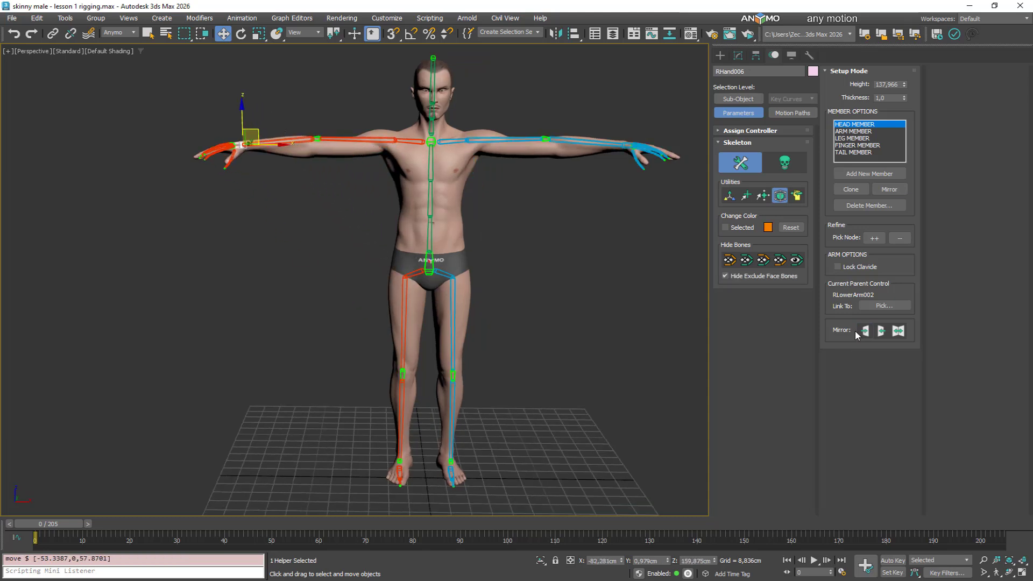
Test moving the hip bone with Lock Member on and off, and raise it unlocked by about 0.66 cm
{"action": "middle_click_drag", "start_coordinate": [560, 282], "coordinate": [452, 336], "text": "alt"}
{"action": "scroll", "coordinate": [403, 259], "scroll_direction": "up", "scroll_amount": 3}
{"action": "left_click", "coordinate": [390, 232]}
{"action": "middle_click_drag", "start_coordinate": [395, 237], "coordinate": [538, 253], "text": "alt"}
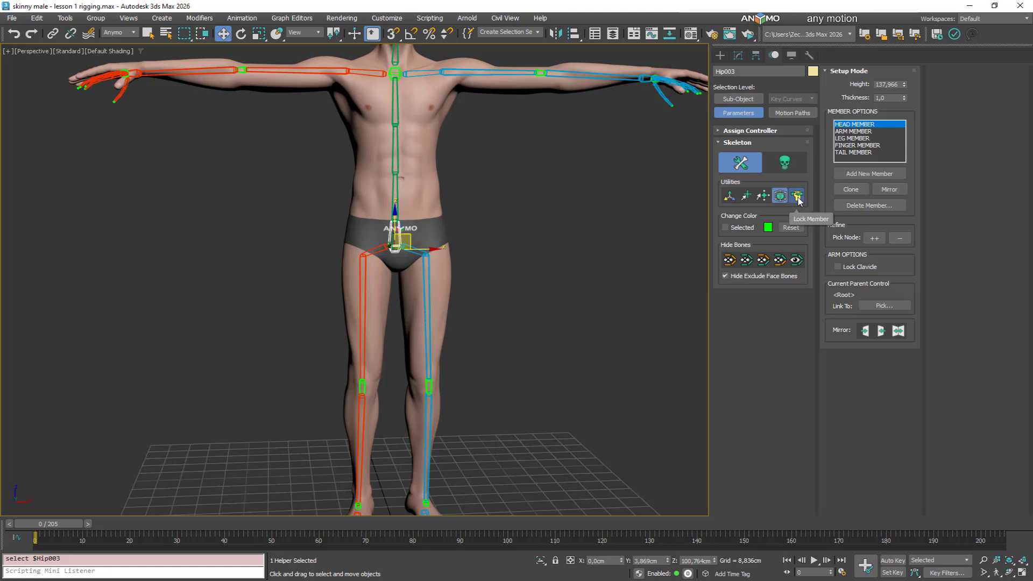
{"action": "left_click_drag", "start_coordinate": [416, 232], "coordinate": [557, 254]}
{"action": "right_click", "coordinate": [557, 254]}
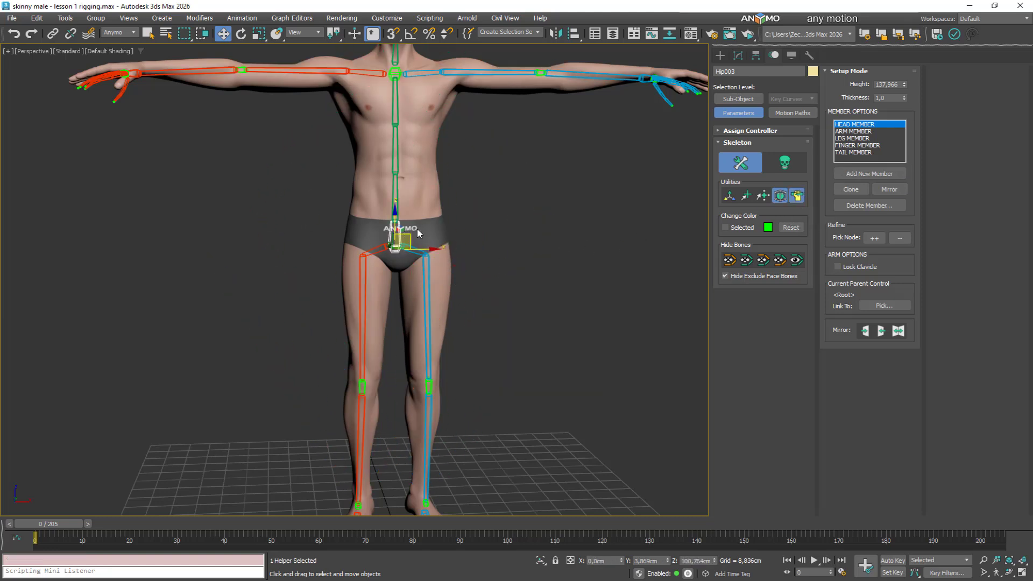
{"action": "left_click_drag", "start_coordinate": [411, 232], "coordinate": [525, 239]}
{"action": "right_click", "coordinate": [525, 238]}
{"action": "scroll", "coordinate": [396, 267], "scroll_direction": "up", "scroll_amount": 3}
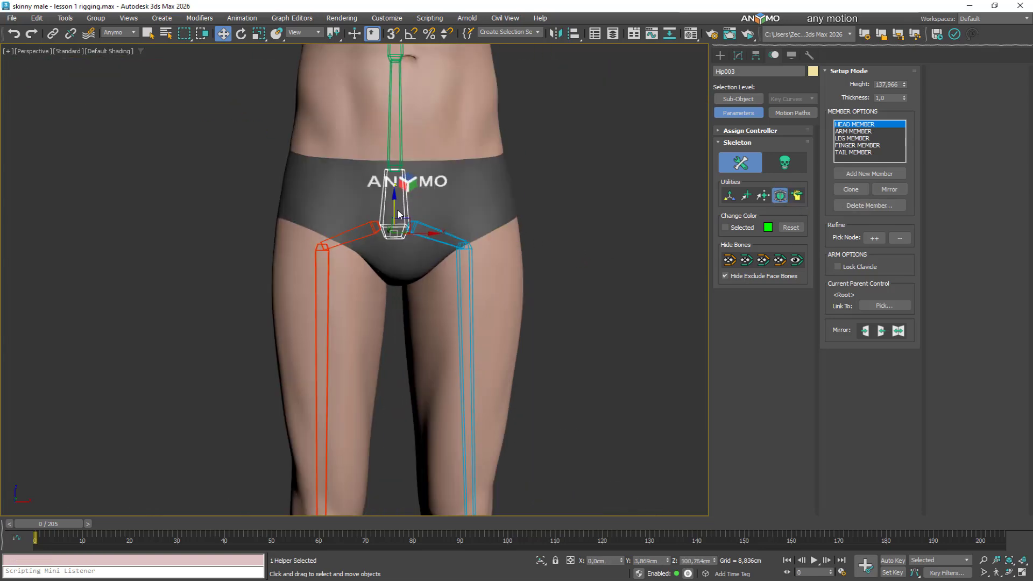
{"action": "left_click_drag", "start_coordinate": [396, 209], "coordinate": [395, 203]}
Move the right ankle joint about 5.6 cm back and 4 cm up into the mesh ankle
{"action": "scroll", "coordinate": [392, 237], "scroll_direction": "down", "scroll_amount": 4}
{"action": "middle_click_drag", "start_coordinate": [390, 309], "coordinate": [454, 296], "text": "alt"}
{"action": "middle_click_drag", "start_coordinate": [454, 296], "coordinate": [473, 230]}
{"action": "scroll", "coordinate": [369, 233], "scroll_direction": "up", "scroll_amount": 5}
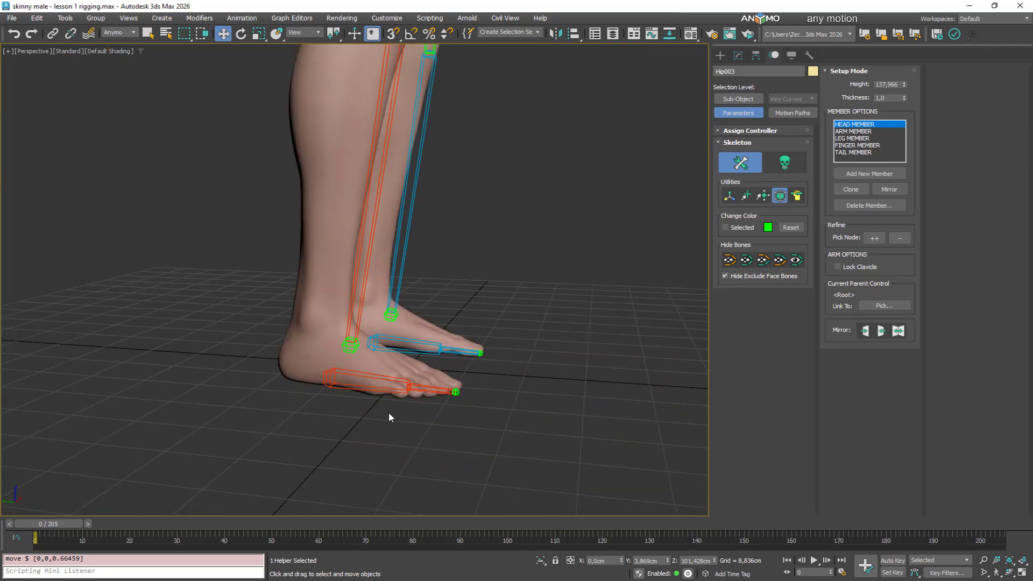
{"action": "left_click", "coordinate": [351, 346]}
{"action": "middle_click_drag", "start_coordinate": [367, 376], "coordinate": [351, 351], "text": "alt"}
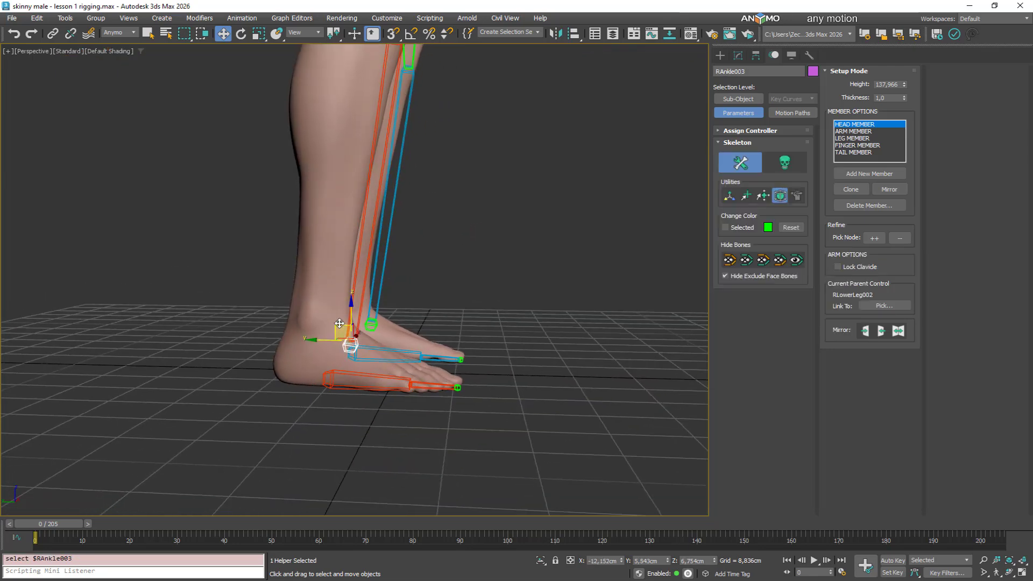
{"action": "left_click_drag", "start_coordinate": [339, 324], "coordinate": [300, 295]}
Display edged faces on the mesh and nudge the right ankle joint slightly back and down to match the ankle topology
{"action": "middle_click_drag", "start_coordinate": [308, 322], "coordinate": [303, 335], "text": "alt"}
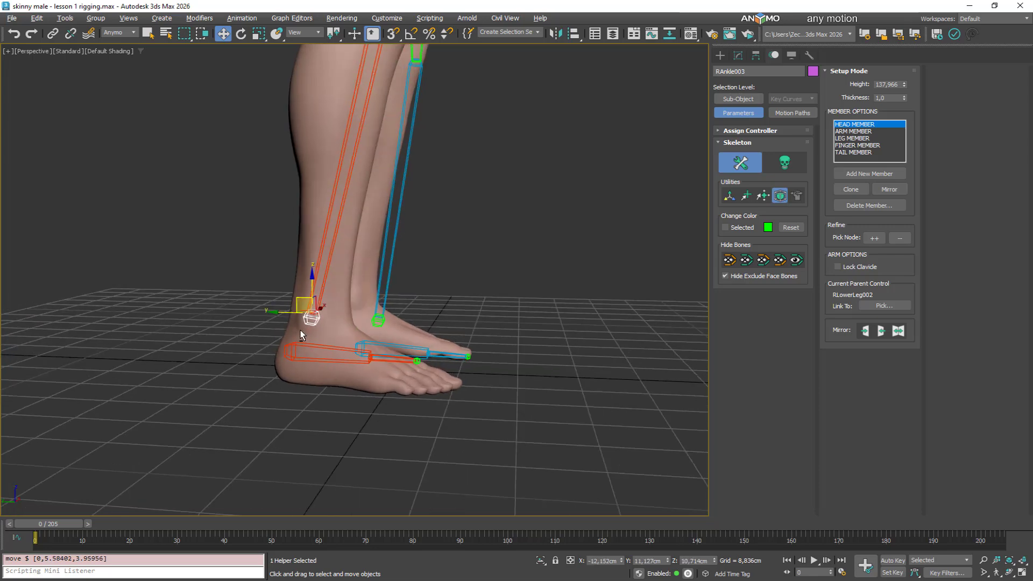
{"action": "key", "text": "F4"}
{"action": "scroll", "coordinate": [300, 334], "scroll_direction": "up", "scroll_amount": 5}
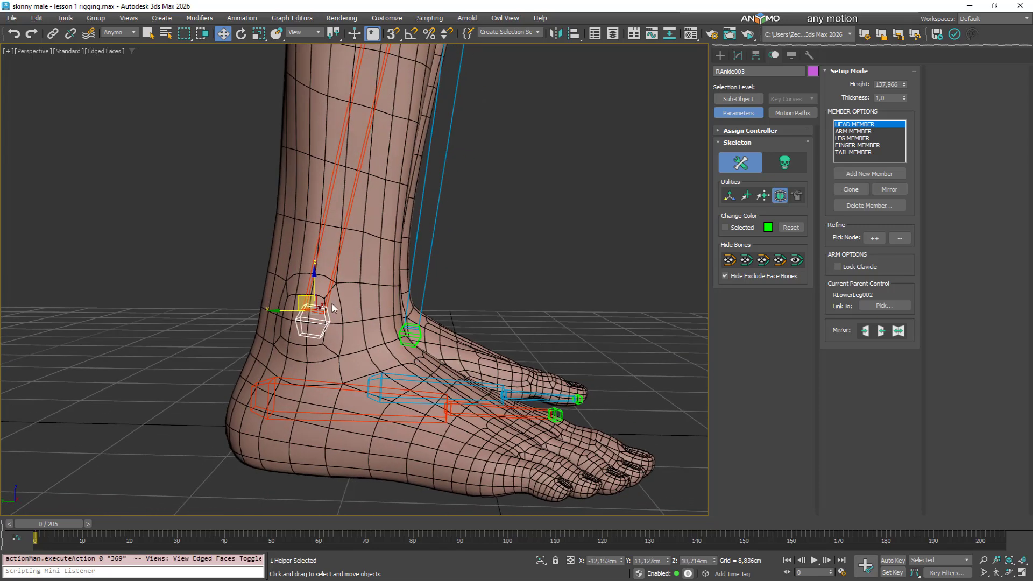
{"action": "left_click_drag", "start_coordinate": [305, 296], "coordinate": [295, 304]}
Select the right foot bone and move it back and down so it starts at the heel near the sole
{"action": "scroll", "coordinate": [350, 325], "scroll_direction": "down", "scroll_amount": 3}
{"action": "mouse_move", "coordinate": [354, 331]}
{"action": "middle_mouse_down", "text": "alt"}
{"action": "mouse_move", "coordinate": [382, 323]}
{"action": "mouse_move", "coordinate": [357, 322]}
{"action": "middle_mouse_up", "text": "alt"}
{"action": "left_click", "coordinate": [341, 368]}
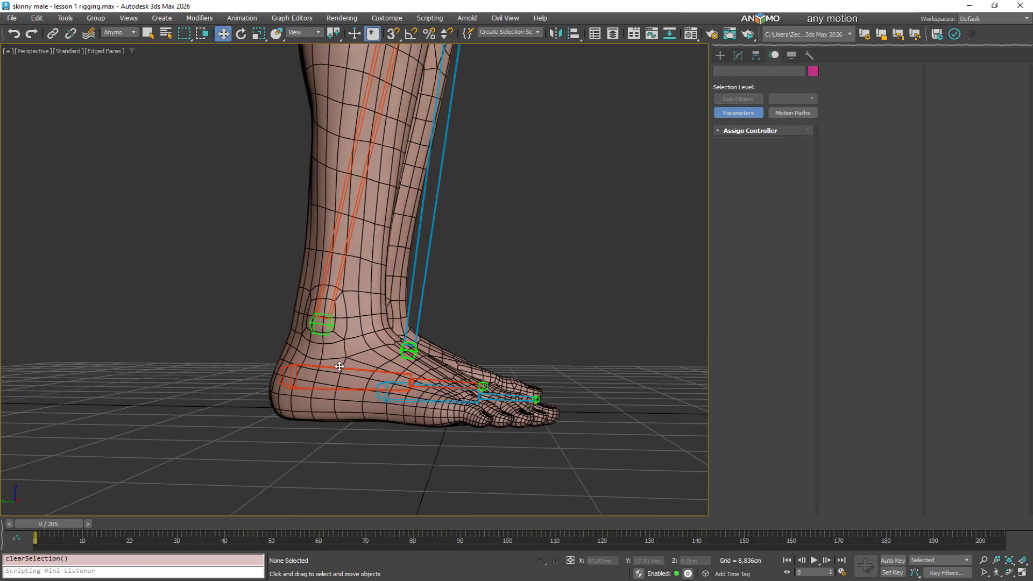
{"action": "left_click", "coordinate": [340, 366]}
{"action": "middle_click_drag", "start_coordinate": [340, 367], "coordinate": [293, 364], "text": "alt"}
{"action": "left_click_drag", "start_coordinate": [278, 359], "coordinate": [268, 387]}
{"action": "middle_click_drag", "start_coordinate": [267, 387], "coordinate": [340, 398], "text": "alt"}
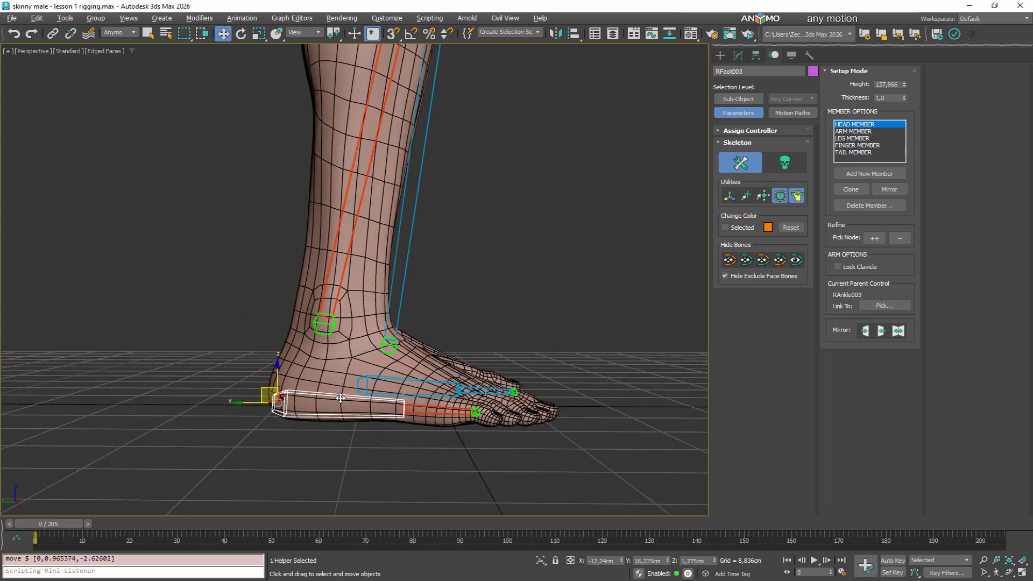
Select the right main toe bone and move it forward and slightly up to the ball of the foot
{"action": "left_click", "coordinate": [436, 415]}
{"action": "middle_click_drag", "start_coordinate": [436, 414], "coordinate": [455, 407], "text": "alt"}
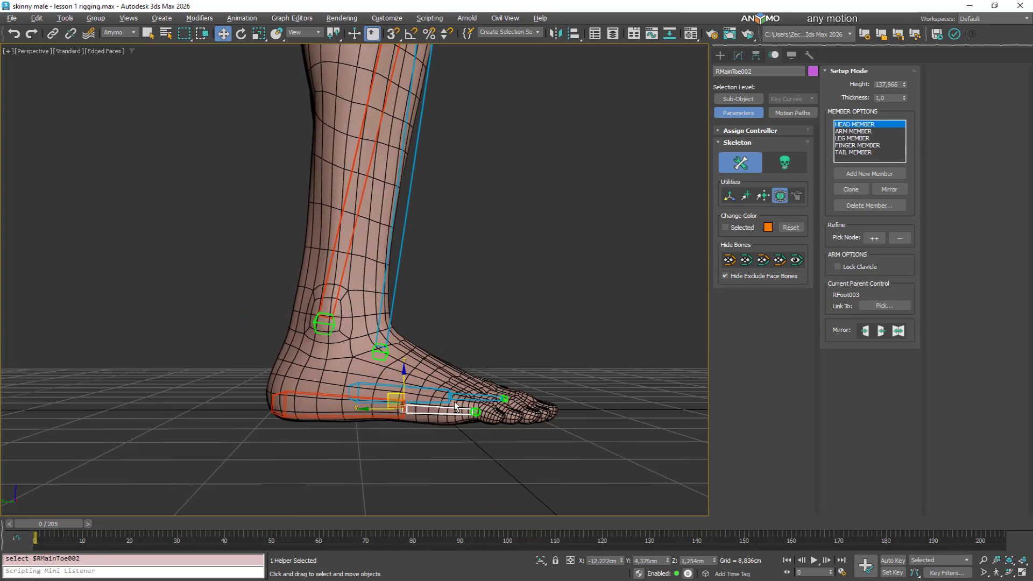
{"action": "left_click_drag", "start_coordinate": [391, 391], "coordinate": [430, 378]}
Select the right ankle joint and rotate it so the foot bones turn outward
{"action": "middle_click_drag", "start_coordinate": [511, 396], "coordinate": [532, 305], "text": "alt"}
{"action": "left_click", "coordinate": [481, 242]}
{"action": "right_click", "coordinate": [529, 280]}
{"action": "left_click", "coordinate": [547, 296]}
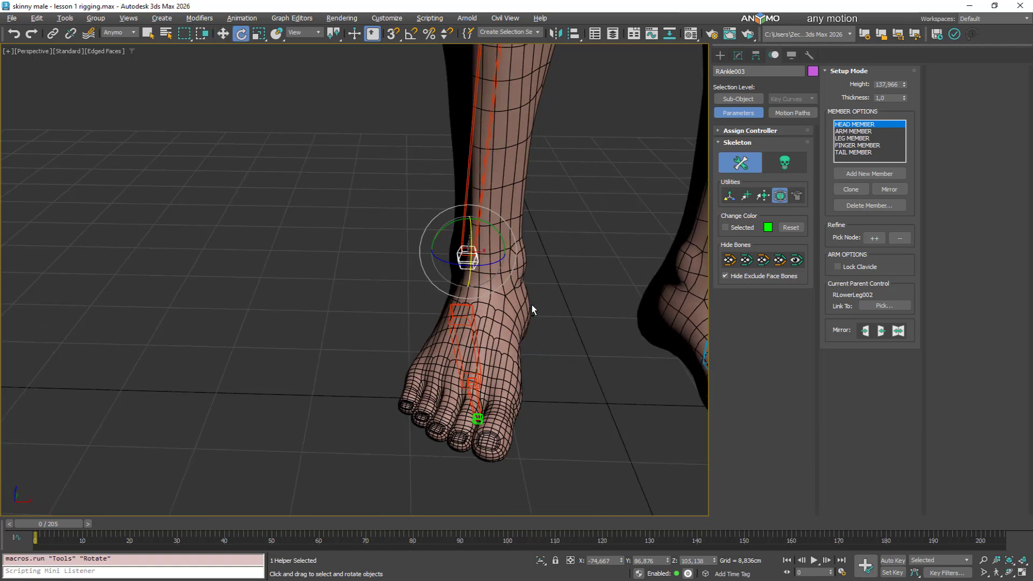
{"action": "left_click_drag", "start_coordinate": [488, 265], "coordinate": [473, 267]}
Switch back to the Move tool and shift the right ankle about 2.6 cm inward to centre it in the leg
{"action": "middle_click_drag", "start_coordinate": [476, 268], "coordinate": [531, 289], "text": "alt"}
{"action": "right_click", "coordinate": [531, 289]}
{"action": "left_click", "coordinate": [536, 295]}
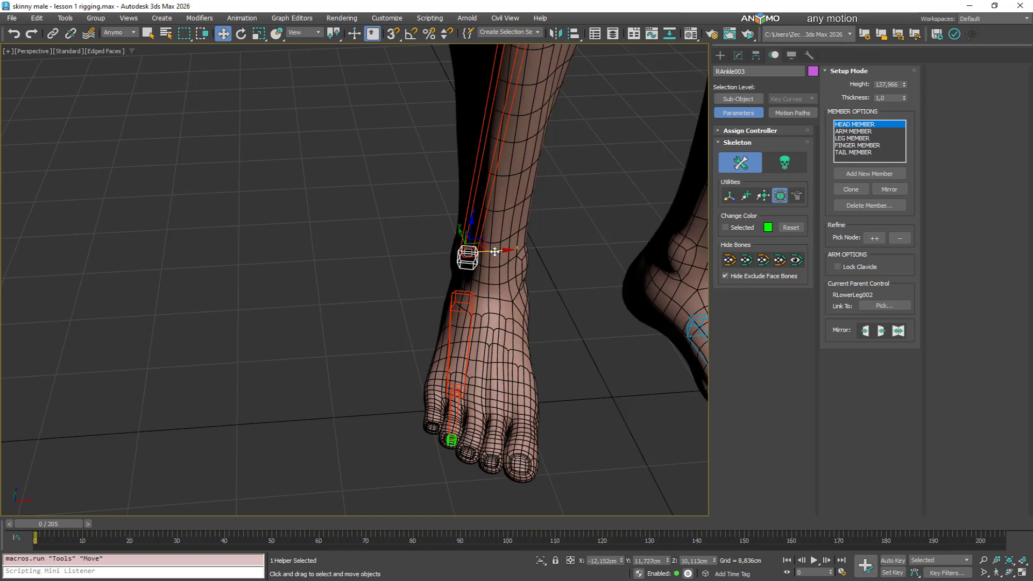
{"action": "left_click_drag", "start_coordinate": [495, 251], "coordinate": [521, 249]}
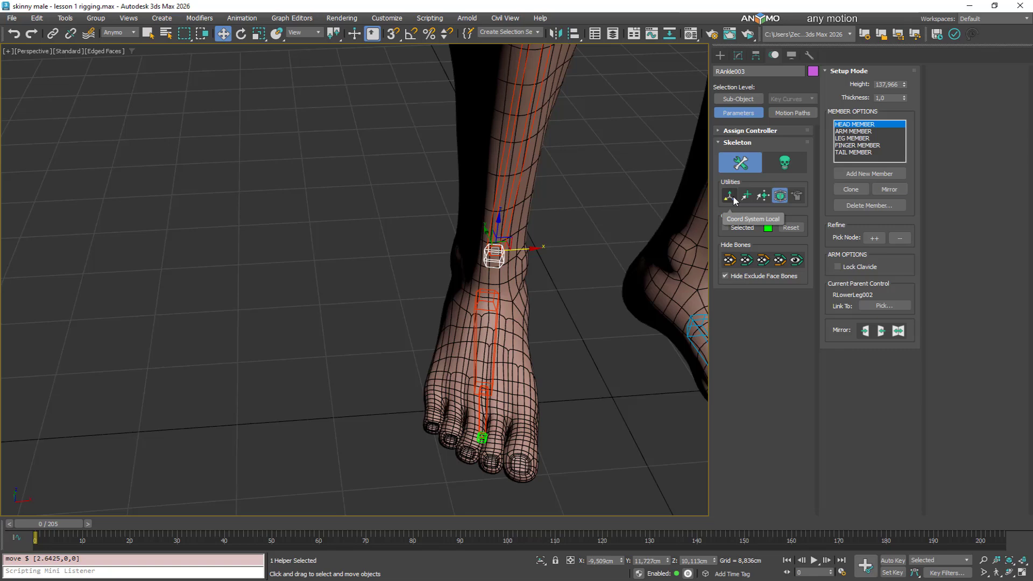
Switch to the local coordinate system and fine-tune the right ankle joint's position in side view
{"action": "left_click", "coordinate": [734, 200]}
{"action": "middle_click_drag", "start_coordinate": [486, 300], "coordinate": [603, 278], "text": "alt"}
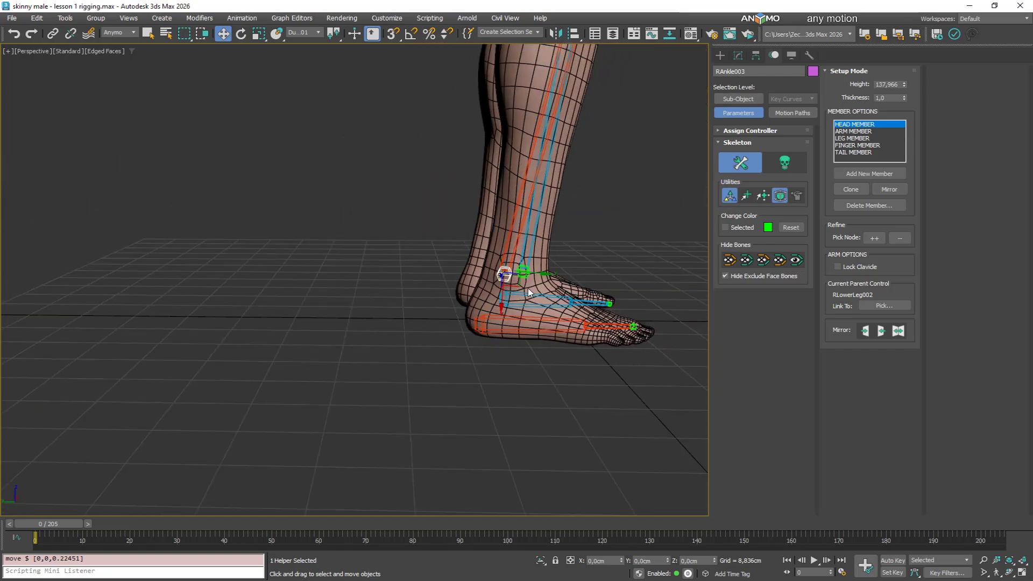
{"action": "left_click_drag", "start_coordinate": [514, 282], "coordinate": [517, 279]}
Select the right knee joint and move it about 0.5 cm backward in side view
{"action": "mouse_move", "coordinate": [570, 329]}
{"action": "middle_mouse_down", "text": "alt"}
{"action": "mouse_move", "coordinate": [533, 334]}
{"action": "mouse_move", "coordinate": [560, 333]}
{"action": "middle_mouse_up", "text": "alt"}
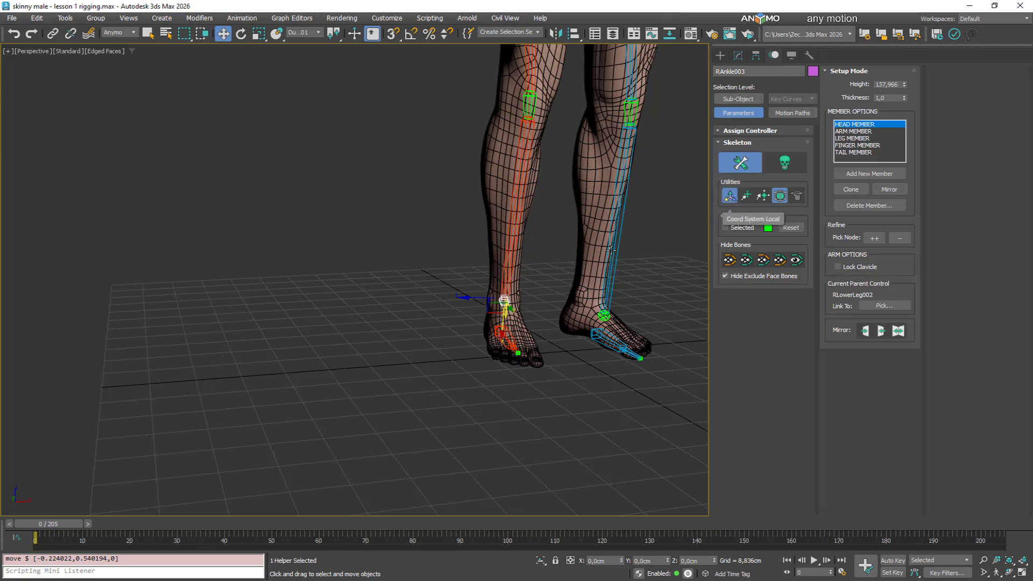
{"action": "middle_click_drag", "start_coordinate": [610, 250], "coordinate": [593, 189], "text": "alt"}
{"action": "left_click", "coordinate": [543, 175]}
{"action": "left_click", "coordinate": [532, 163]}
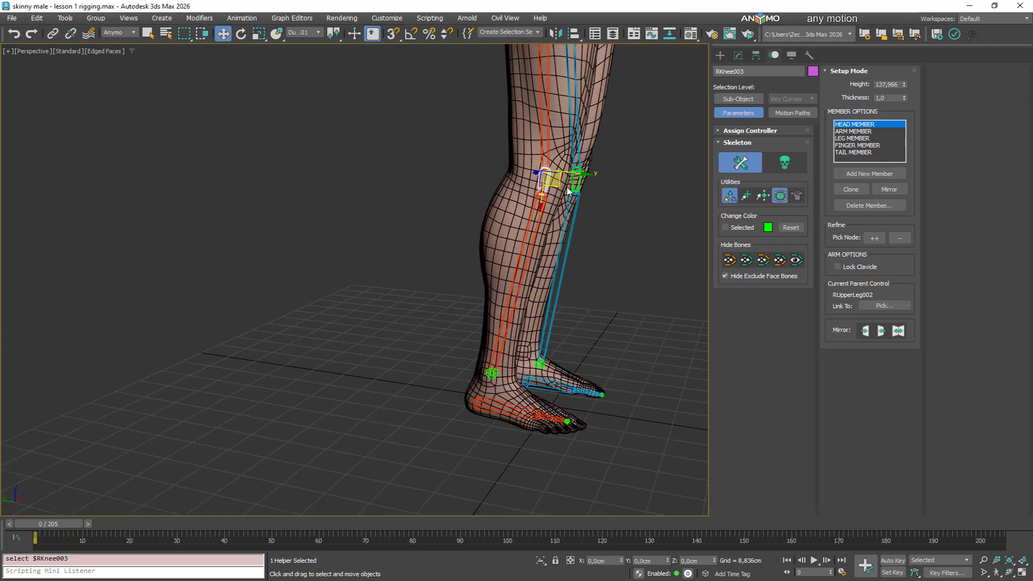
{"action": "left_click_drag", "start_coordinate": [568, 189], "coordinate": [562, 189]}
Move the hip bone about 1.6 cm forward to centre it in the pelvis in side view
{"action": "middle_click_drag", "start_coordinate": [583, 244], "coordinate": [519, 267]}
{"action": "scroll", "coordinate": [561, 267], "scroll_direction": "down", "scroll_amount": 4}
{"action": "middle_click_drag", "start_coordinate": [520, 268], "coordinate": [531, 168]}
{"action": "scroll", "coordinate": [559, 173], "scroll_direction": "up", "scroll_amount": 3}
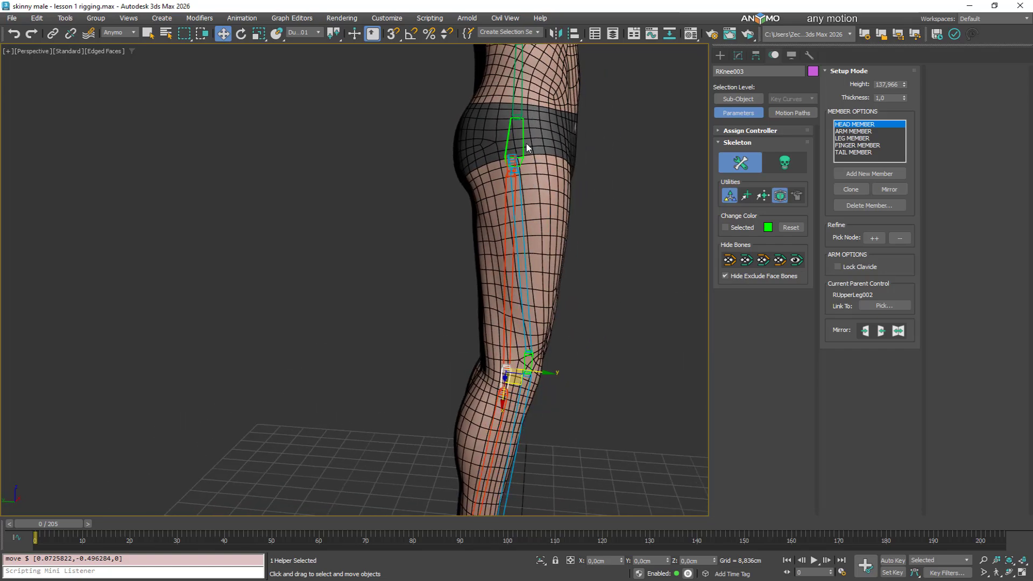
{"action": "left_click_drag", "start_coordinate": [546, 163], "coordinate": [554, 162]}
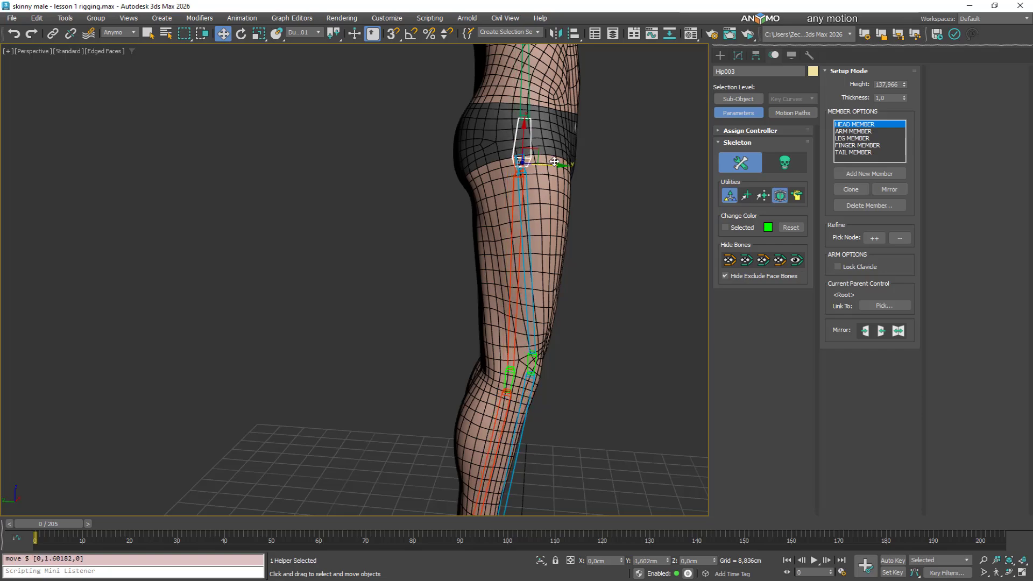
Move the upper end of the right lower leg bone below the knee and fine-tune the right knee joint's position in side view
{"action": "scroll", "coordinate": [535, 162], "scroll_direction": "down", "scroll_amount": 3}
{"action": "middle_click_drag", "start_coordinate": [535, 172], "coordinate": [542, 249], "text": "alt"}
{"action": "scroll", "coordinate": [519, 273], "scroll_direction": "up", "scroll_amount": 5}
{"action": "left_click", "coordinate": [515, 268]}
{"action": "middle_click_drag", "start_coordinate": [540, 294], "coordinate": [509, 223]}
{"action": "left_click_drag", "start_coordinate": [506, 215], "coordinate": [501, 261]}
{"action": "left_click", "coordinate": [505, 229]}
{"action": "left_click", "coordinate": [503, 189]}
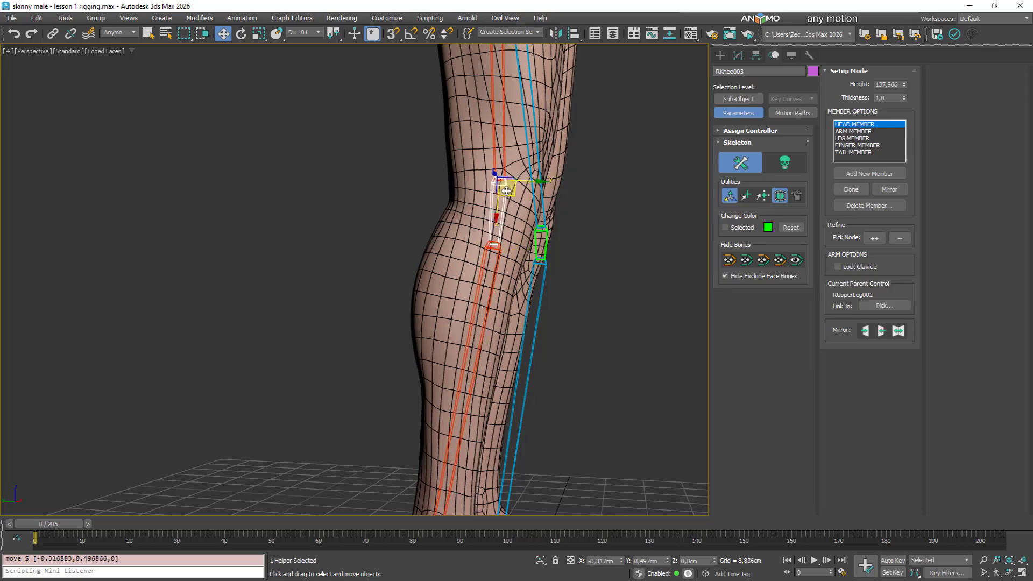
{"action": "left_click_drag", "start_coordinate": [502, 189], "coordinate": [506, 197]}
Shift the right knee joint about 3.2 cm outward in front view to centre it in the leg
{"action": "middle_click_drag", "start_coordinate": [542, 240], "coordinate": [456, 244], "text": "alt"}
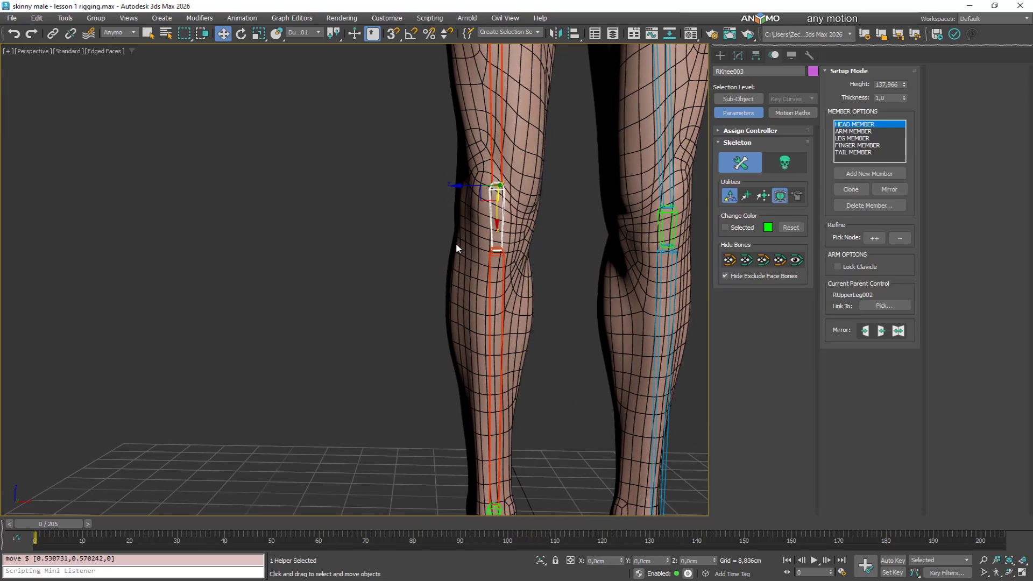
{"action": "scroll", "coordinate": [456, 243], "scroll_direction": "down", "scroll_amount": 3}
{"action": "middle_click_drag", "start_coordinate": [502, 268], "coordinate": [492, 212]}
{"action": "left_click_drag", "start_coordinate": [461, 145], "coordinate": [445, 144]}
Mirror the right leg's adjustments to the left leg and save the scene
{"action": "middle_click_drag", "start_coordinate": [446, 144], "coordinate": [595, 372], "text": "alt"}
{"action": "scroll", "coordinate": [489, 198], "scroll_direction": "down", "scroll_amount": 2}
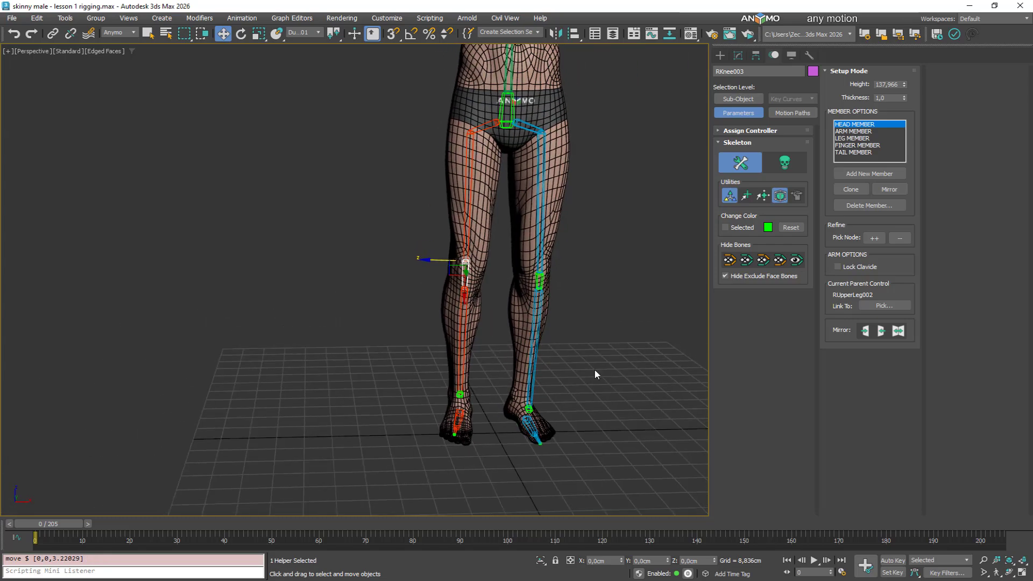
{"action": "left_click", "coordinate": [867, 332]}
{"action": "middle_click_drag", "start_coordinate": [573, 293], "coordinate": [527, 229], "text": "alt"}
{"action": "key", "text": "ctrl+s"}
Move the right main toe bone about 1.2 cm forward and its tip about 0.9 cm forward to the end of the toes
{"action": "middle_click_drag", "start_coordinate": [475, 409], "coordinate": [461, 307]}
{"action": "scroll", "coordinate": [405, 460], "scroll_direction": "up", "scroll_amount": 5}
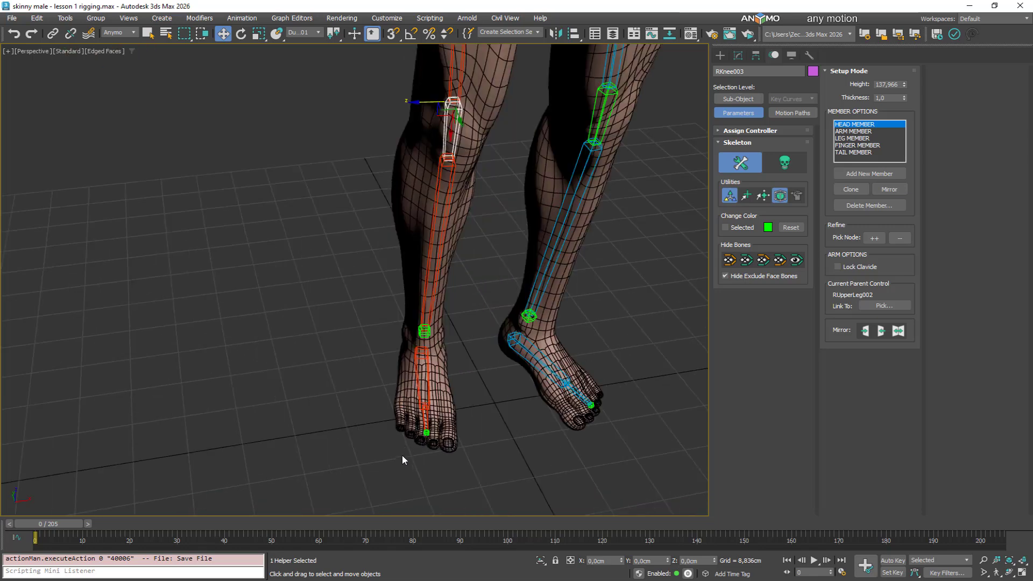
{"action": "left_click", "coordinate": [420, 423]}
{"action": "scroll", "coordinate": [417, 417], "scroll_direction": "up", "scroll_amount": 4}
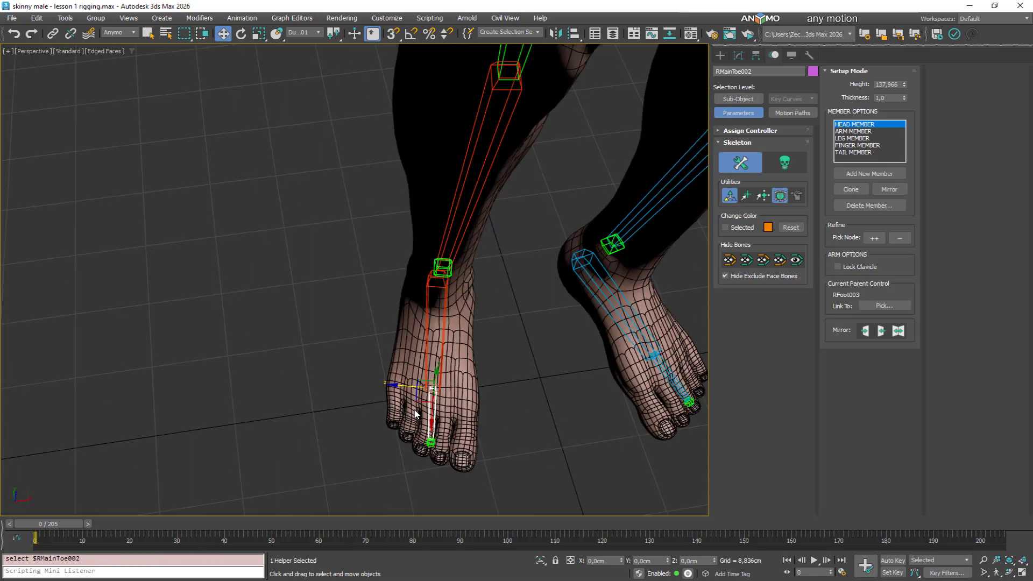
{"action": "left_click_drag", "start_coordinate": [421, 399], "coordinate": [420, 409]}
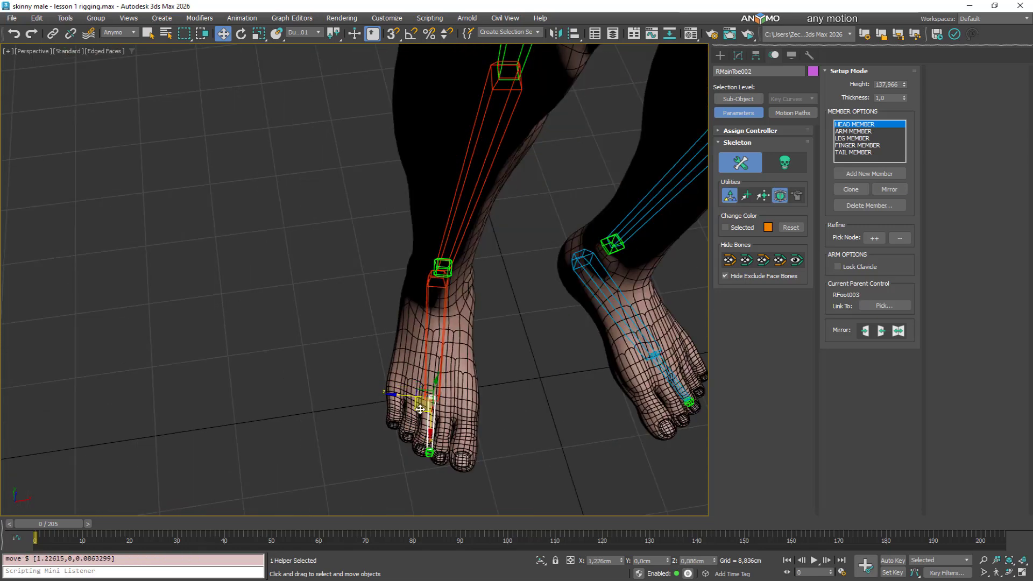
{"action": "left_click_drag", "start_coordinate": [429, 453], "coordinate": [433, 462]}
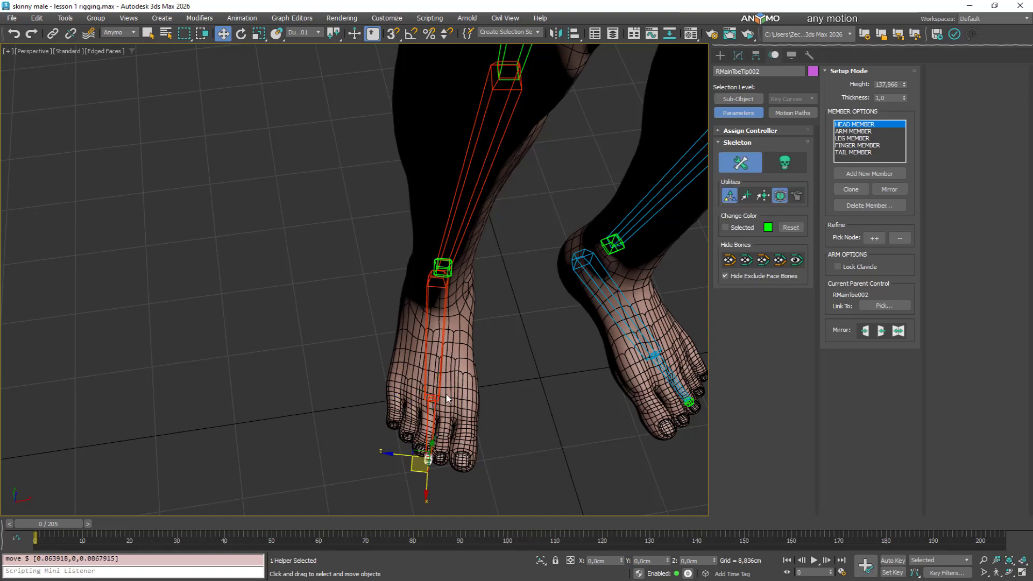
{"action": "middle_click_drag", "start_coordinate": [446, 398], "coordinate": [439, 318], "text": "alt"}
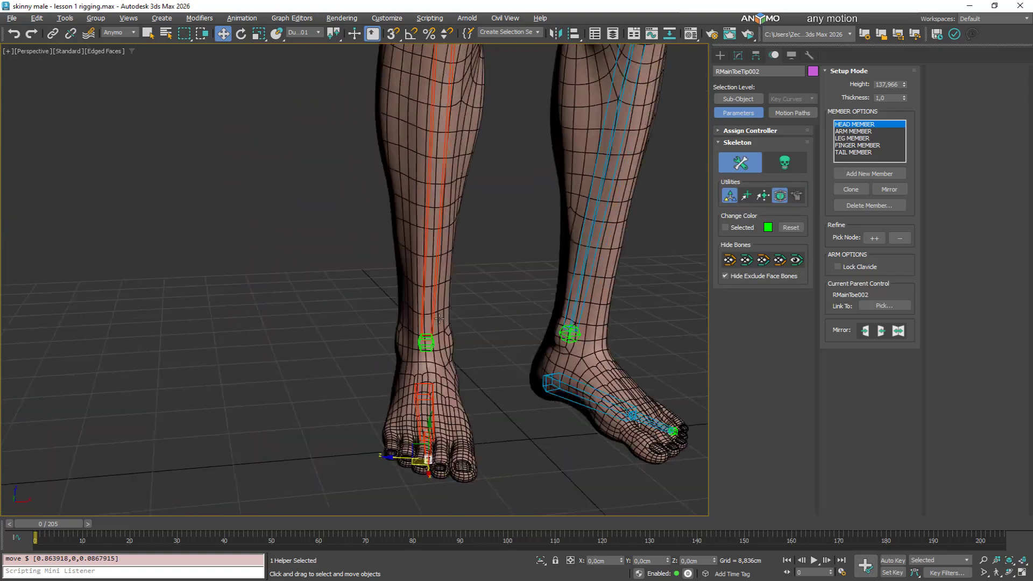
{"action": "scroll", "coordinate": [439, 318], "scroll_direction": "down", "scroll_amount": 6}
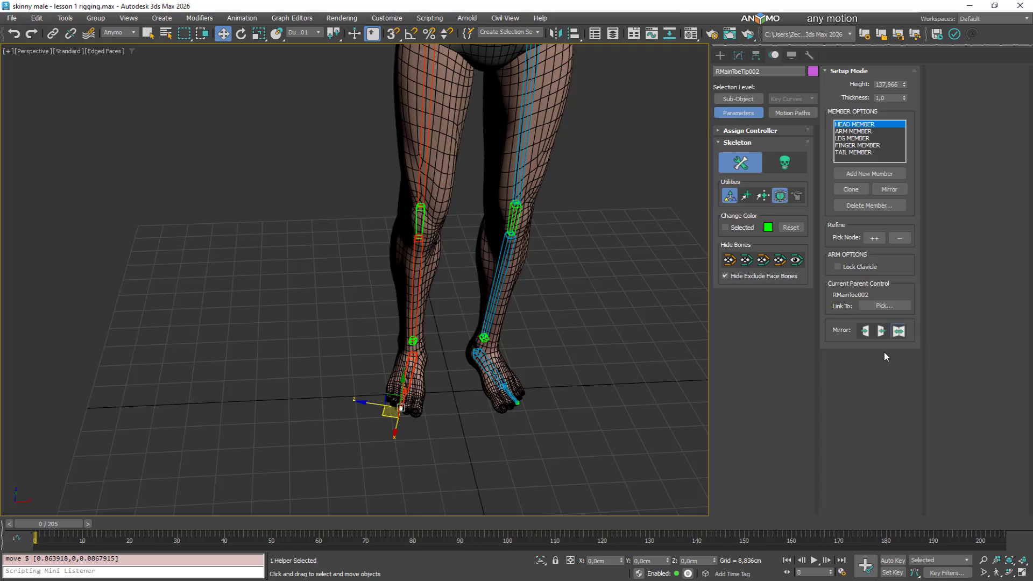
Select the right upper arm bone and move it about 3.6 cm outward into the shoulder in front view
{"action": "middle_click_drag", "start_coordinate": [573, 323], "coordinate": [487, 334], "text": "alt"}
{"action": "scroll", "coordinate": [538, 351], "scroll_direction": "down", "scroll_amount": 5}
{"action": "scroll", "coordinate": [412, 166], "scroll_direction": "up", "scroll_amount": 7}
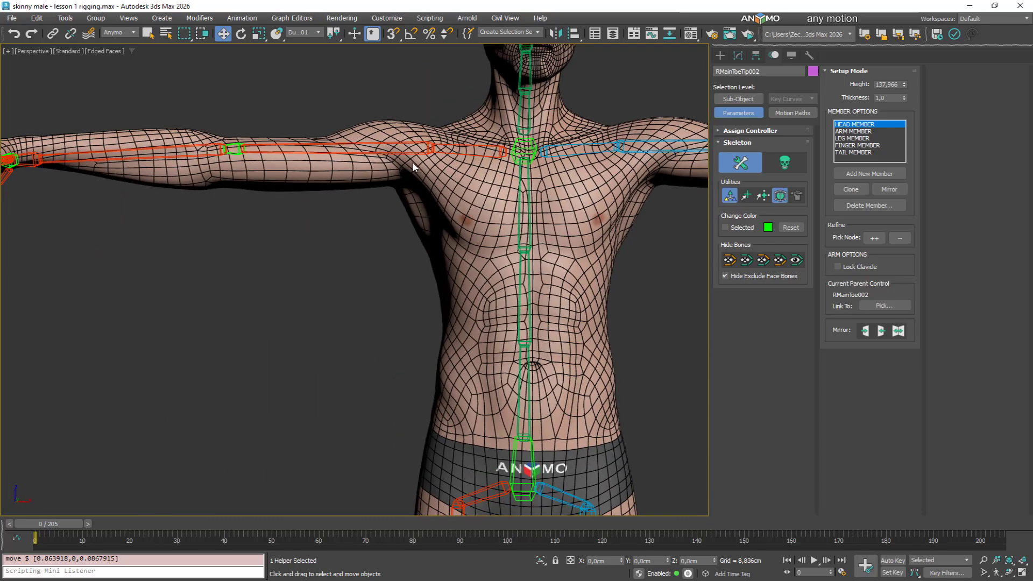
{"action": "left_click", "coordinate": [422, 158]}
{"action": "scroll", "coordinate": [439, 200], "scroll_direction": "up", "scroll_amount": 2}
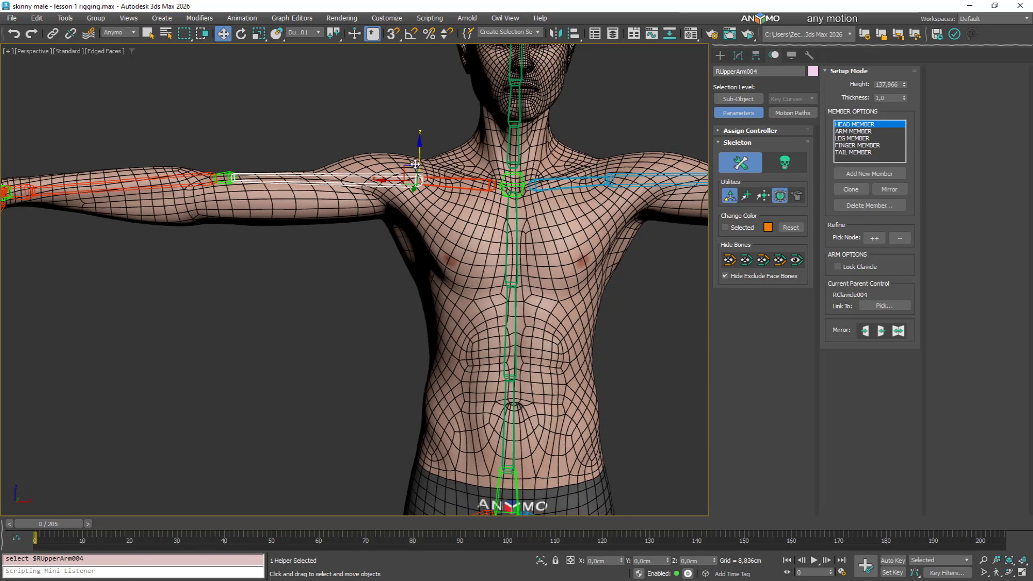
{"action": "left_click_drag", "start_coordinate": [410, 164], "coordinate": [390, 162]}
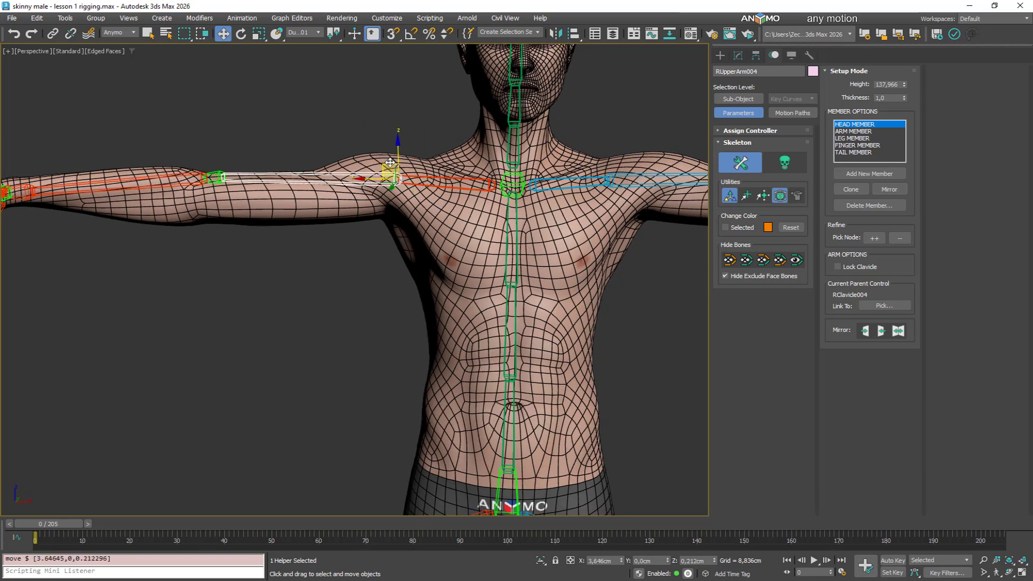
Fine-tune the start of the right upper arm bone about 0.6 cm forward as seen from above
{"action": "scroll", "coordinate": [325, 184], "scroll_direction": "down", "scroll_amount": 4}
{"action": "middle_click_drag", "start_coordinate": [325, 184], "coordinate": [428, 320], "text": "alt"}
{"action": "scroll", "coordinate": [352, 182], "scroll_direction": "up", "scroll_amount": 4}
{"action": "left_click_drag", "start_coordinate": [357, 162], "coordinate": [361, 163]}
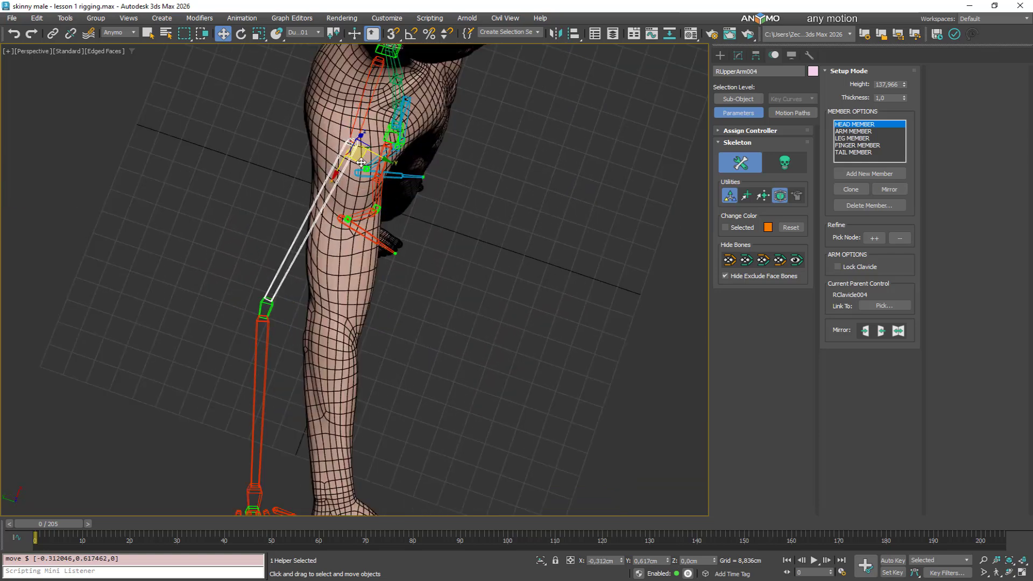
Move the right hand bone about 13 cm forward and 3.6 cm along the arm so it sits inside the mesh wrist
{"action": "middle_click_drag", "start_coordinate": [362, 163], "coordinate": [378, 66]}
{"action": "left_click", "coordinate": [281, 359]}
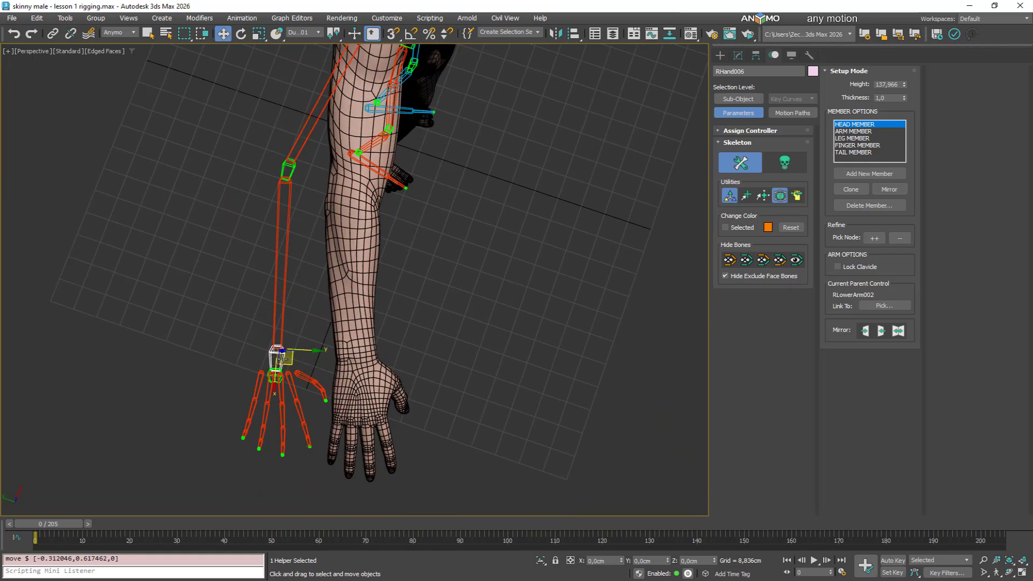
{"action": "left_click_drag", "start_coordinate": [282, 358], "coordinate": [356, 384]}
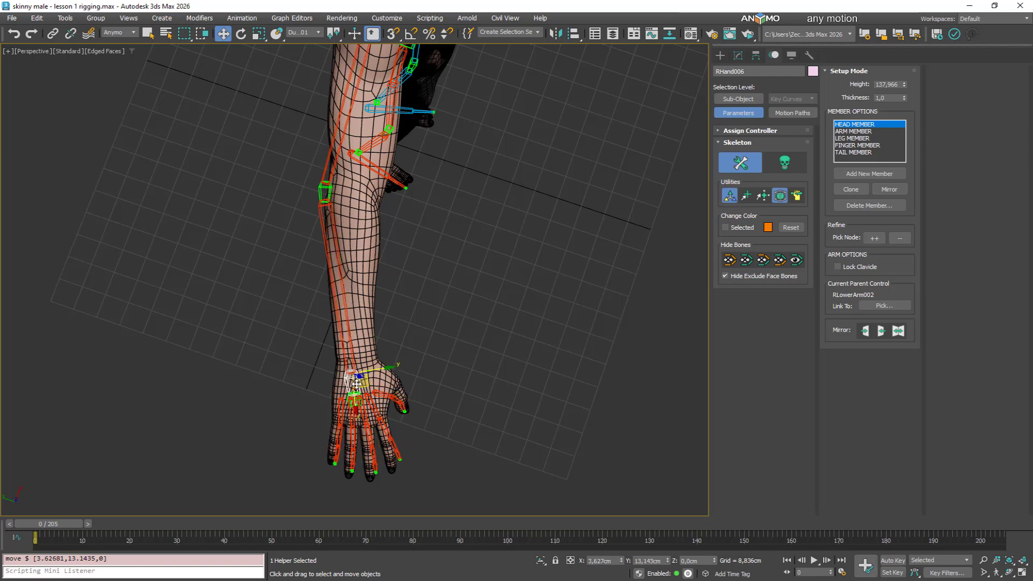
Centre the right elbow joint inside the mesh elbow and shift the start of the lower arm about 0.8 cm toward the wrist
{"action": "middle_click_drag", "start_coordinate": [335, 207], "coordinate": [342, 256]}
{"action": "scroll", "coordinate": [342, 256], "scroll_direction": "up", "scroll_amount": 2}
{"action": "left_click", "coordinate": [335, 239]}
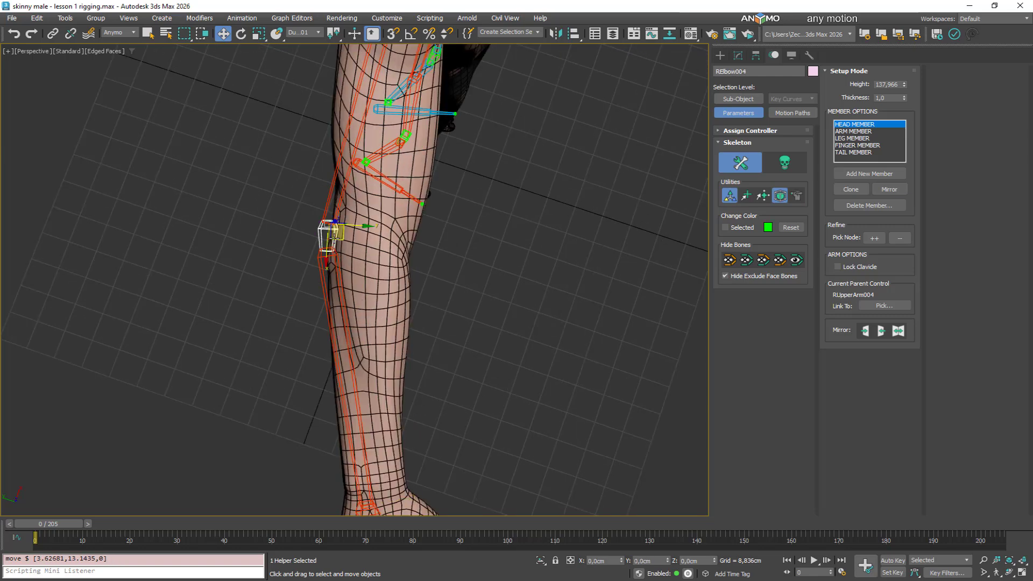
{"action": "left_click_drag", "start_coordinate": [334, 239], "coordinate": [370, 297]}
{"action": "scroll", "coordinate": [361, 265], "scroll_direction": "up", "scroll_amount": 1}
{"action": "left_click", "coordinate": [352, 279]}
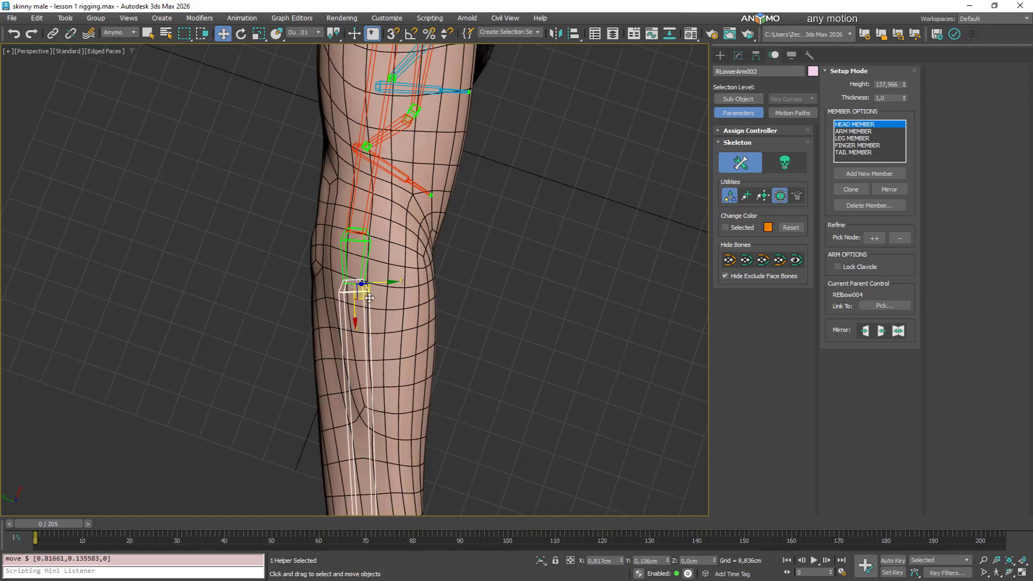
{"action": "left_click", "coordinate": [364, 258]}
{"action": "left_click_drag", "start_coordinate": [364, 246], "coordinate": [364, 249]}
Raise the right hand bone into the wrist in front view and shift it about 1.8 cm back toward the elbow
{"action": "scroll", "coordinate": [457, 318], "scroll_direction": "down", "scroll_amount": 3}
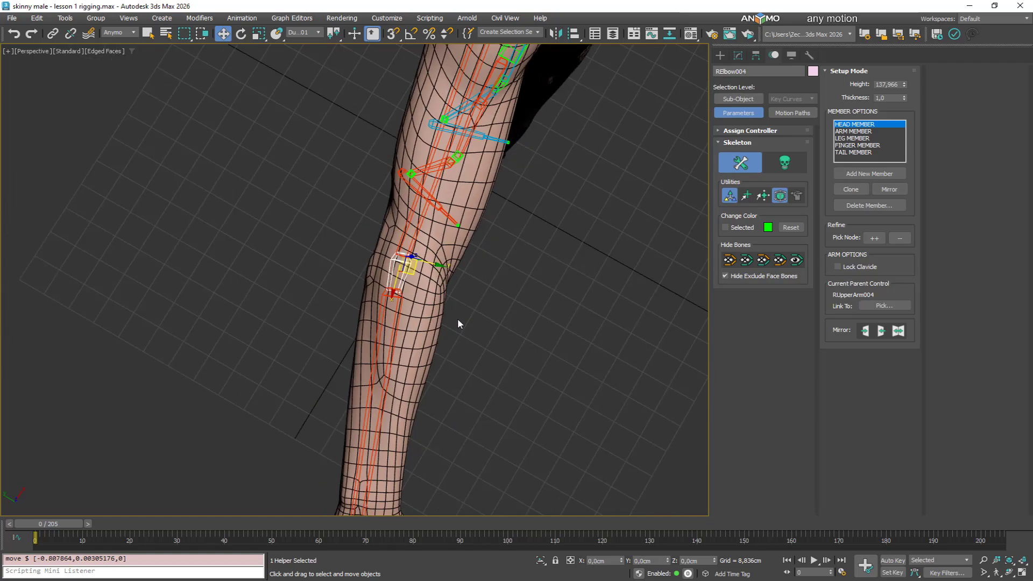
{"action": "middle_click_drag", "start_coordinate": [458, 318], "coordinate": [395, 251], "text": "alt"}
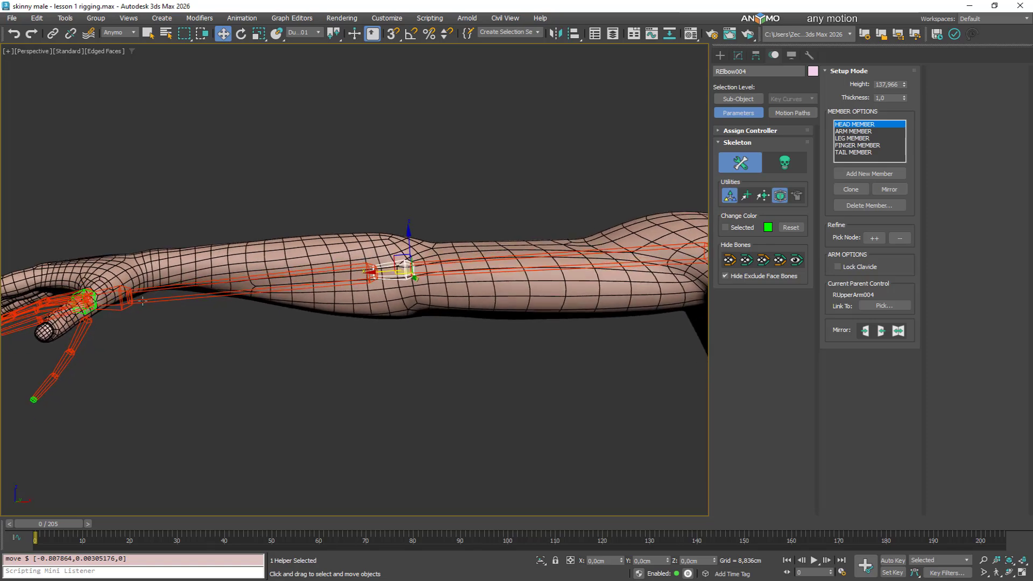
{"action": "left_click", "coordinate": [120, 298]}
{"action": "left_click_drag", "start_coordinate": [125, 277], "coordinate": [127, 254]}
{"action": "middle_click_drag", "start_coordinate": [150, 272], "coordinate": [394, 311], "text": "alt"}
{"action": "scroll", "coordinate": [402, 297], "scroll_direction": "up", "scroll_amount": 2}
{"action": "left_click_drag", "start_coordinate": [401, 292], "coordinate": [399, 262]}
Rotate the right hand bone to align it with the mesh hand, switch back to Move and raise it about 0.5 cm
{"action": "right_click", "coordinate": [460, 267]}
{"action": "left_click", "coordinate": [474, 275]}
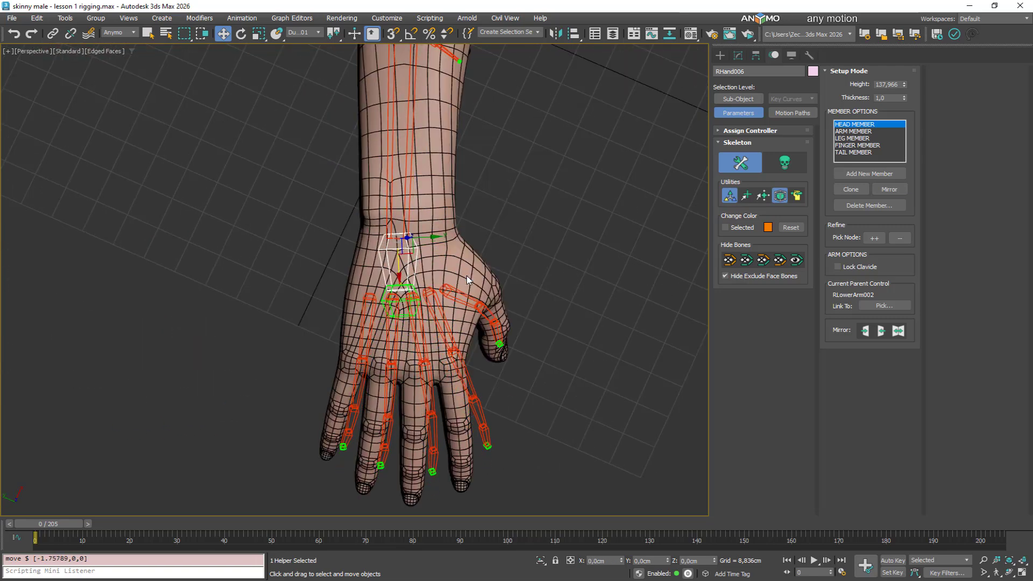
{"action": "left_click_drag", "start_coordinate": [419, 237], "coordinate": [404, 235]}
{"action": "middle_click_drag", "start_coordinate": [500, 297], "coordinate": [431, 226], "text": "alt"}
{"action": "right_click", "coordinate": [430, 226]}
{"action": "left_click", "coordinate": [448, 227]}
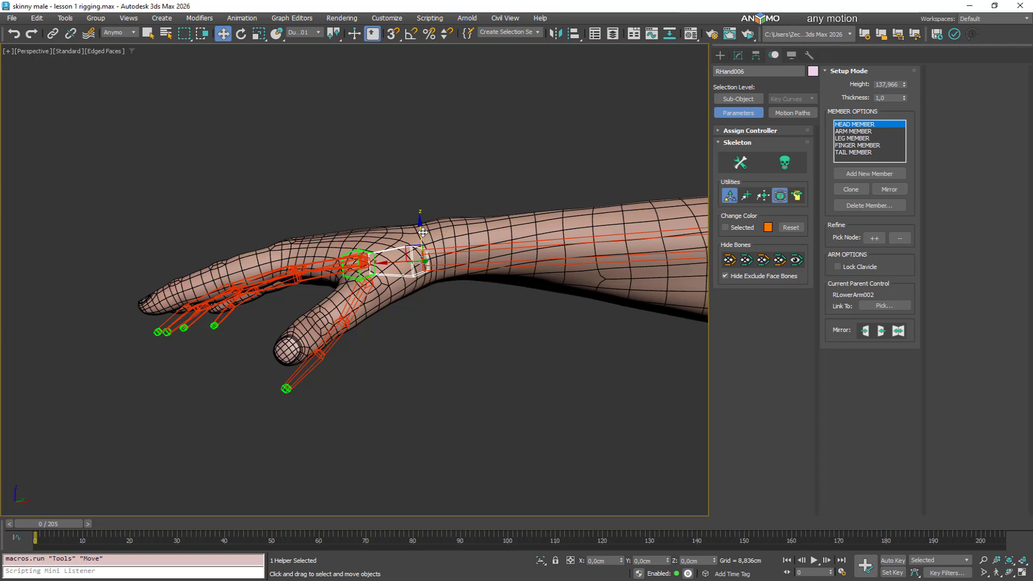
{"action": "left_click_drag", "start_coordinate": [424, 237], "coordinate": [424, 228]}
Select the right upper arm bone and lower it about 0.6 cm at the shoulder
{"action": "scroll", "coordinate": [379, 285], "scroll_direction": "down", "scroll_amount": 5}
{"action": "middle_click_drag", "start_coordinate": [516, 284], "coordinate": [379, 282]}
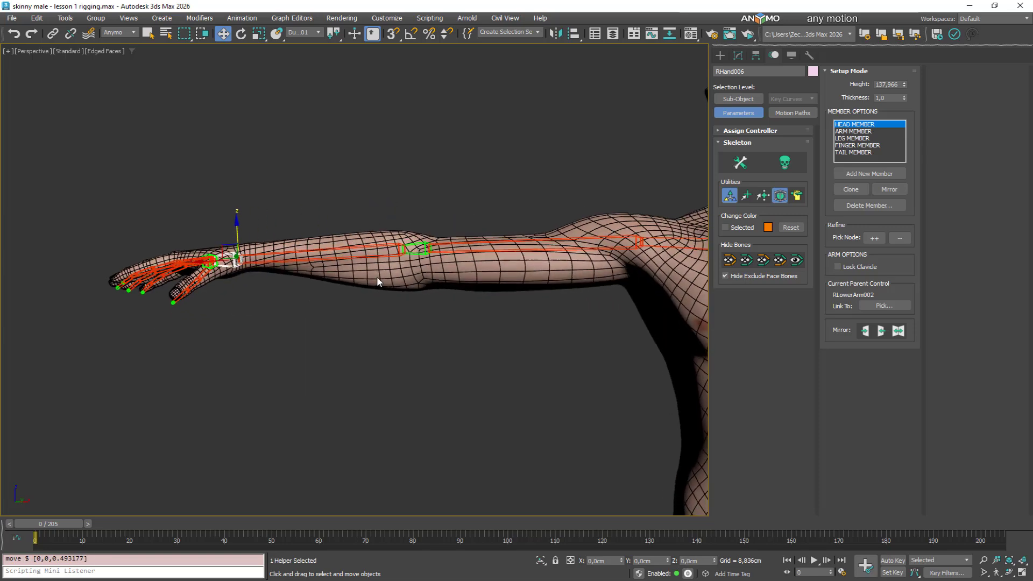
{"action": "middle_click_drag", "start_coordinate": [462, 283], "coordinate": [366, 298]}
{"action": "left_click", "coordinate": [522, 261]}
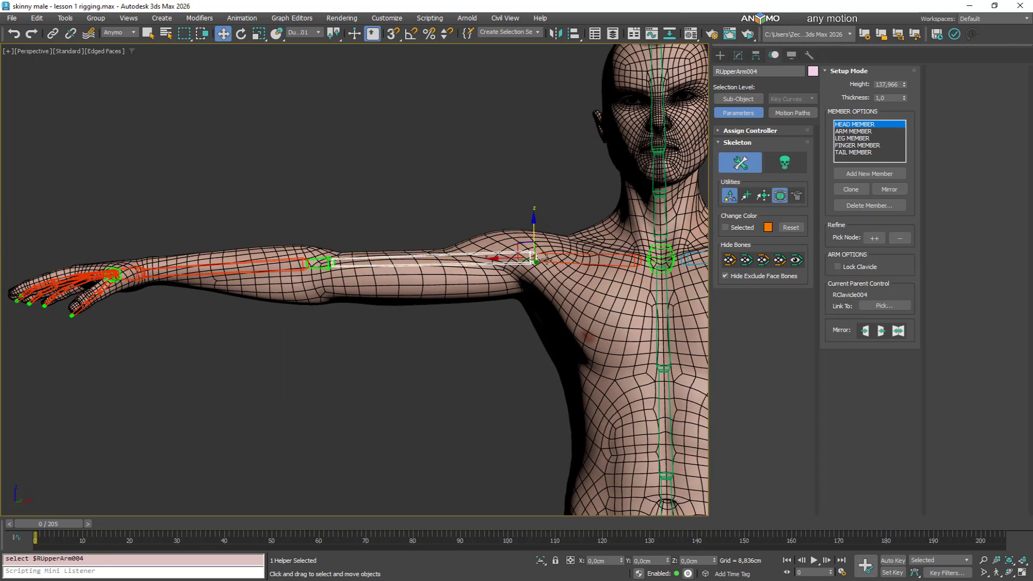
{"action": "left_click_drag", "start_coordinate": [526, 242], "coordinate": [524, 245]}
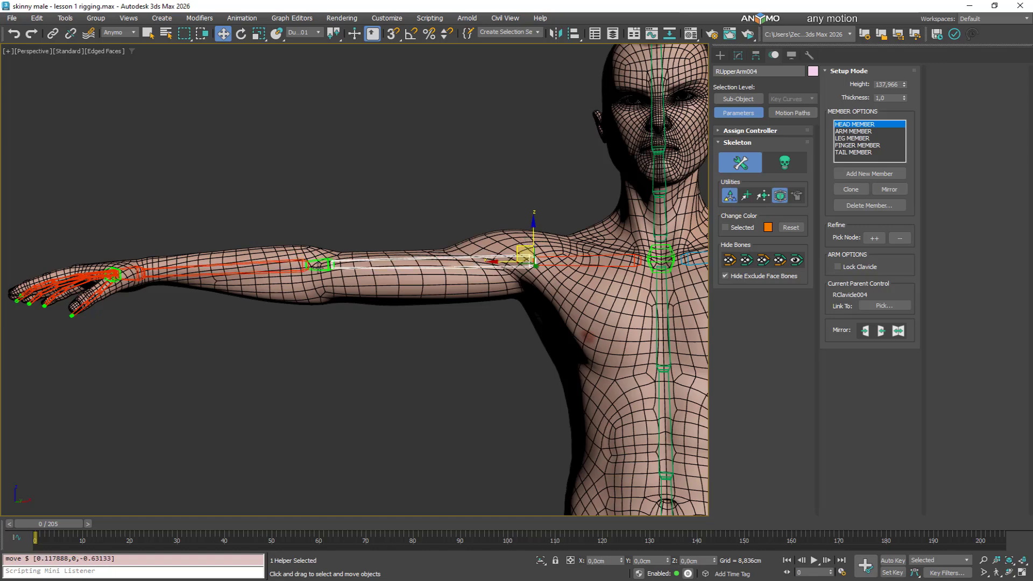
Adjust the right elbow joint's height in front view and shift it slightly forward as seen from above to centre it
{"action": "left_click", "coordinate": [319, 267]}
{"action": "left_click_drag", "start_coordinate": [322, 258], "coordinate": [324, 275]}
{"action": "middle_click_drag", "start_coordinate": [352, 292], "coordinate": [460, 397], "text": "alt"}
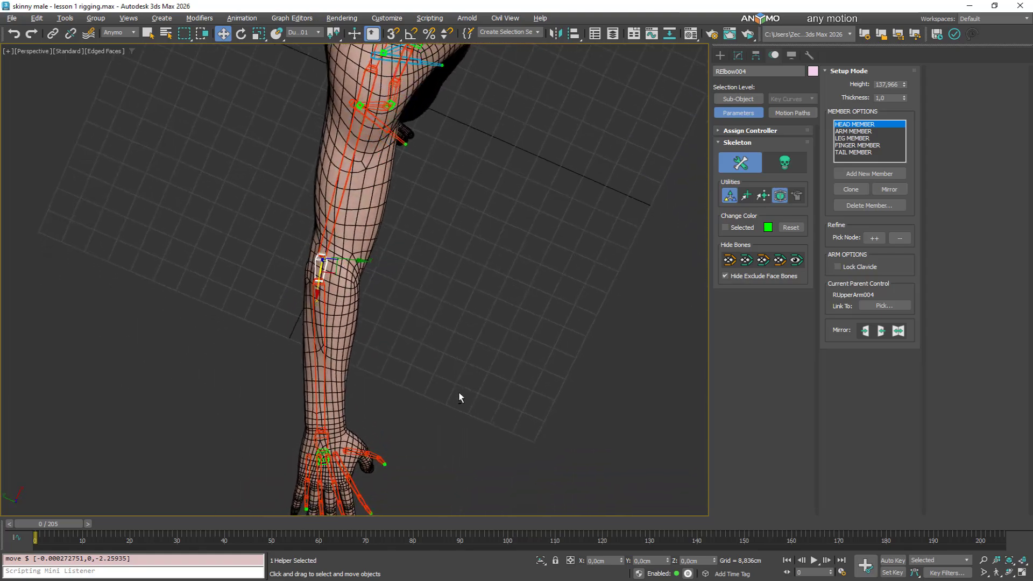
{"action": "left_click_drag", "start_coordinate": [332, 268], "coordinate": [341, 270]}
Move the right hand bone about 0.6 cm toward the thumb side and its hand tip about 0.8 cm toward the fingers
{"action": "middle_click_drag", "start_coordinate": [514, 329], "coordinate": [440, 312], "text": "alt"}
{"action": "left_click", "coordinate": [428, 326]}
{"action": "left_click_drag", "start_coordinate": [440, 312], "coordinate": [446, 311]}
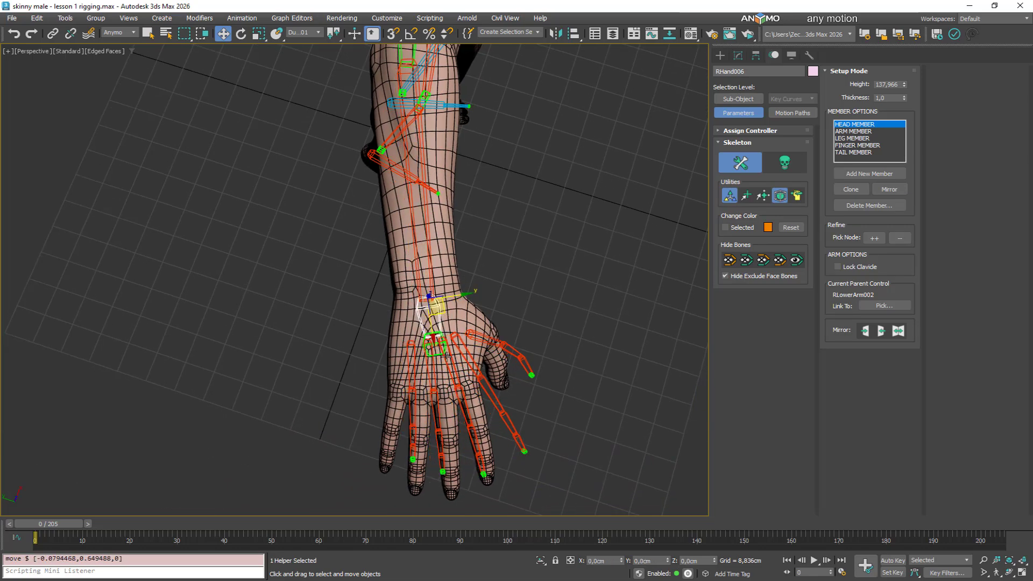
{"action": "left_click_drag", "start_coordinate": [438, 353], "coordinate": [436, 364]}
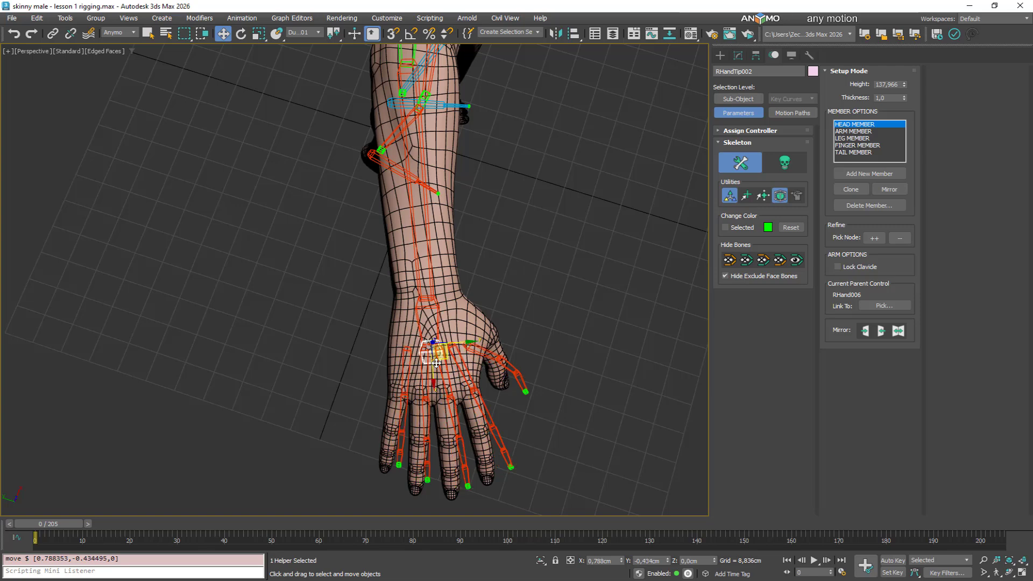
Select all five metacarpal bones of the right hand and reduce their thickness
{"action": "scroll", "coordinate": [446, 376], "scroll_direction": "up", "scroll_amount": 5}
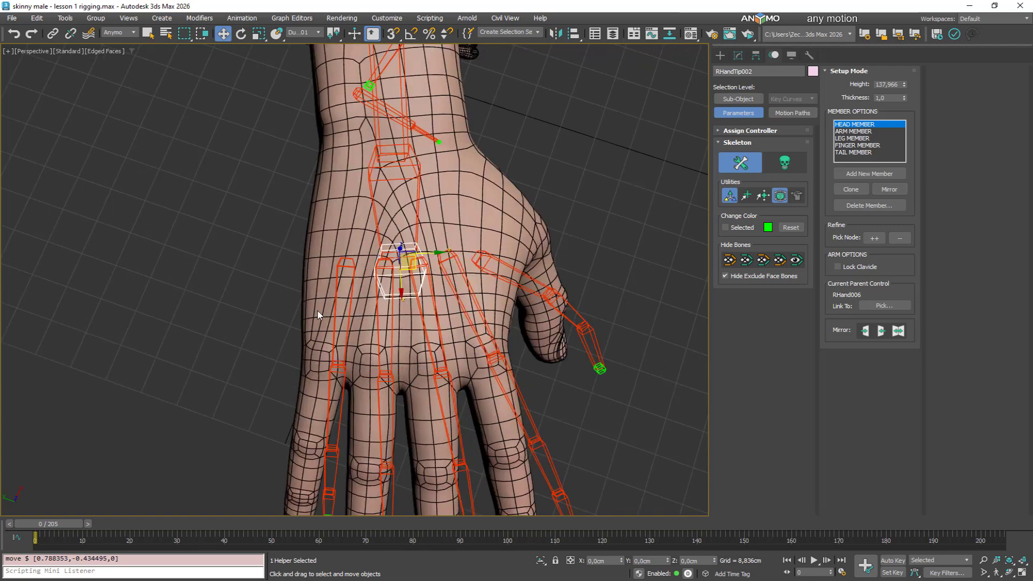
{"action": "left_click_drag", "start_coordinate": [312, 308], "coordinate": [514, 280]}
{"action": "left_click", "coordinate": [511, 275], "text": "ctrl"}
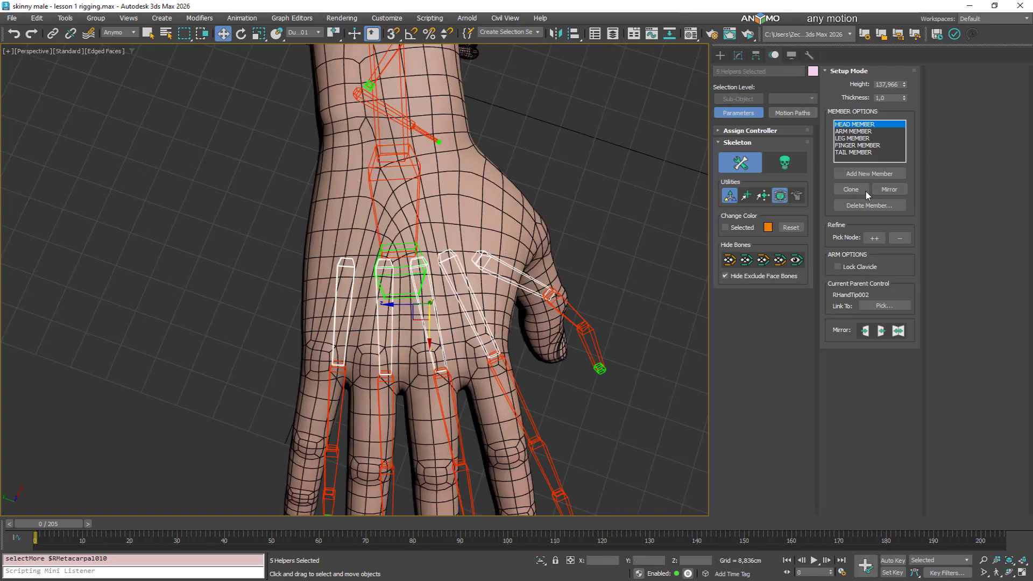
{"action": "left_click_drag", "start_coordinate": [905, 99], "coordinate": [909, 128]}
Move the little finger's metacarpal about 0.7 cm toward the wrist and 0.8 cm outward, and align the finger's base with the mesh from above
{"action": "middle_click_drag", "start_coordinate": [383, 341], "coordinate": [398, 274]}
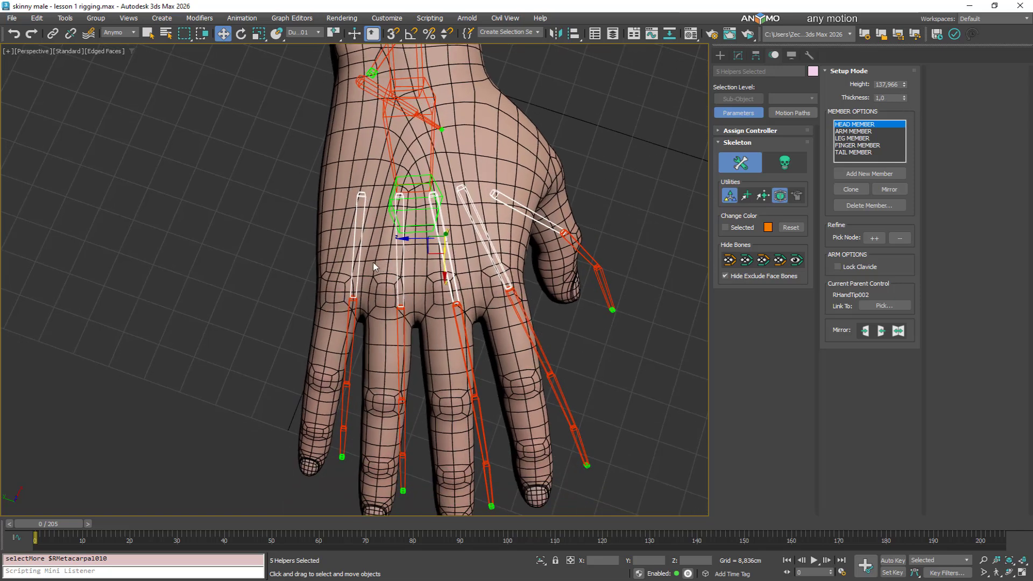
{"action": "left_click", "coordinate": [356, 274]}
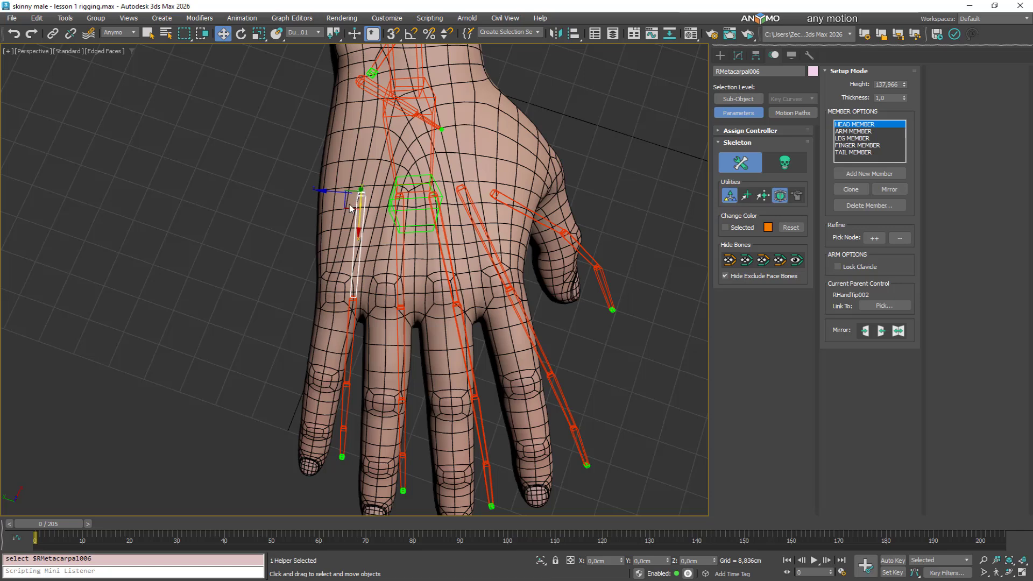
{"action": "left_click_drag", "start_coordinate": [350, 208], "coordinate": [333, 188]}
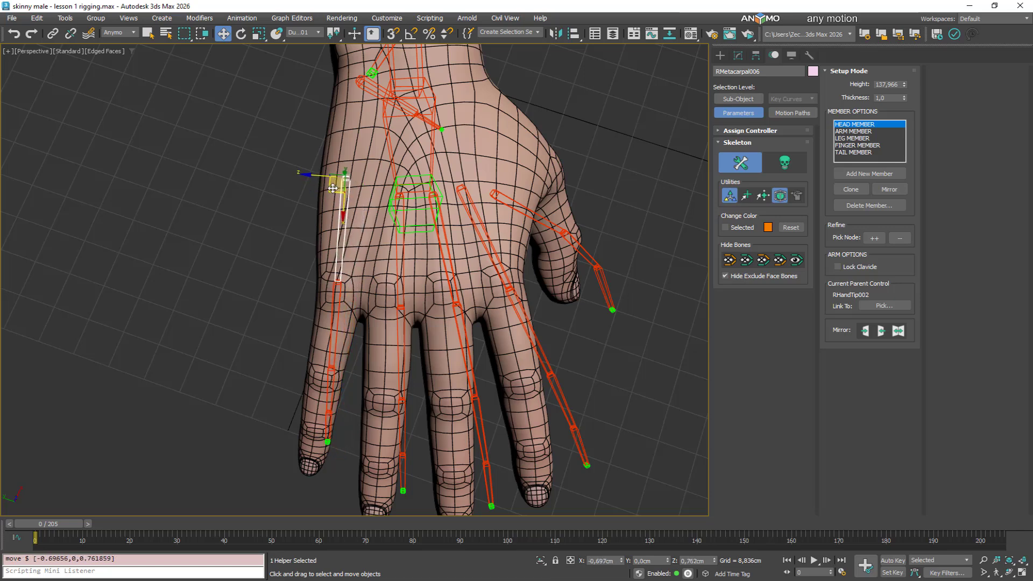
{"action": "left_click", "coordinate": [334, 344]}
{"action": "left_click_drag", "start_coordinate": [324, 295], "coordinate": [319, 293]}
{"action": "left_click", "coordinate": [342, 245]}
{"action": "left_click_drag", "start_coordinate": [336, 187], "coordinate": [338, 191]}
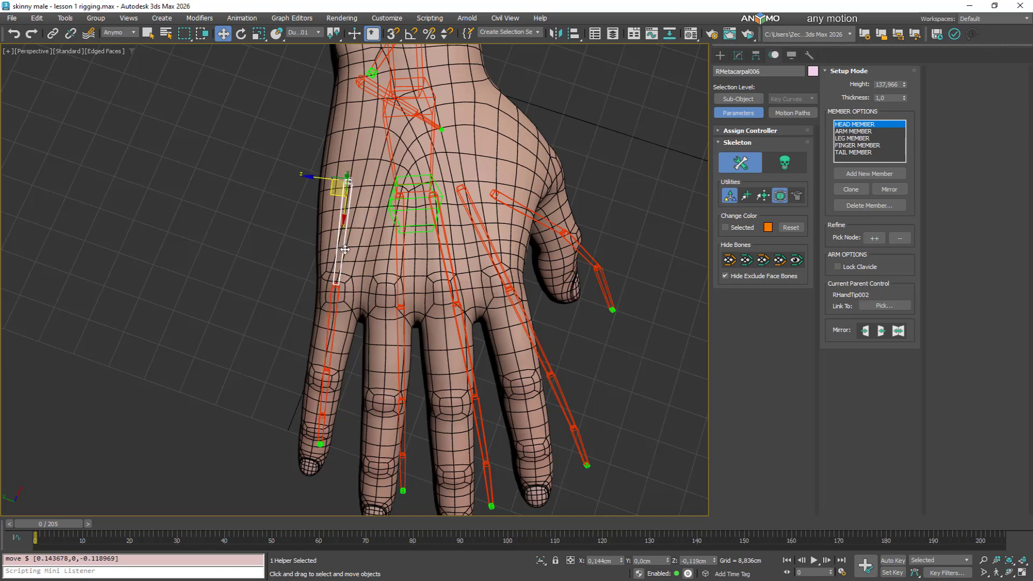
Centre the little finger's middle and end joints on the mesh knuckles as seen from above and save the scene
{"action": "middle_click_drag", "start_coordinate": [354, 327], "coordinate": [390, 320]}
{"action": "scroll", "coordinate": [370, 319], "scroll_direction": "up", "scroll_amount": 3}
{"action": "left_click", "coordinate": [358, 319]}
{"action": "left_click_drag", "start_coordinate": [344, 302], "coordinate": [337, 311]}
{"action": "scroll", "coordinate": [340, 398], "scroll_direction": "down", "scroll_amount": 2}
{"action": "left_click", "coordinate": [341, 397]}
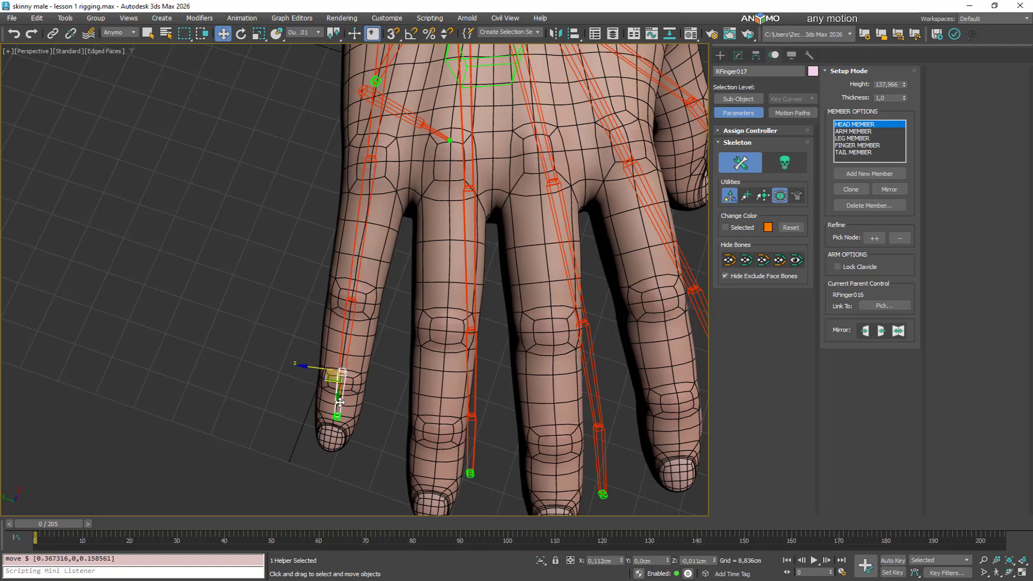
{"action": "key", "text": "ctrl+s"}
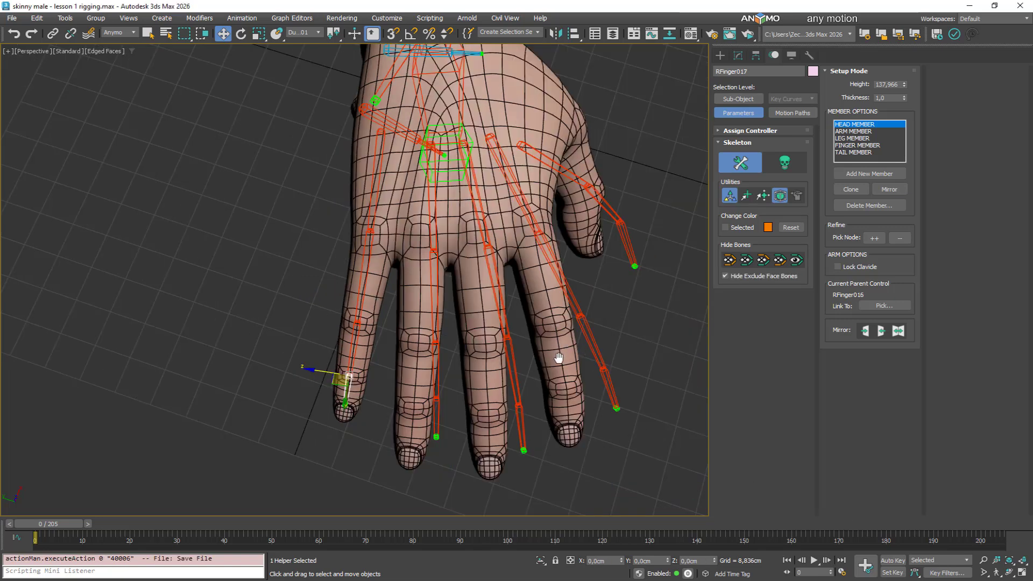
Shift the ring and middle finger metacarpals about 0.6 cm and 1 cm toward the wrist, and centre both finger bases inside their mesh fingers
{"action": "middle_click_drag", "start_coordinate": [558, 357], "coordinate": [559, 373]}
{"action": "left_click", "coordinate": [442, 235]}
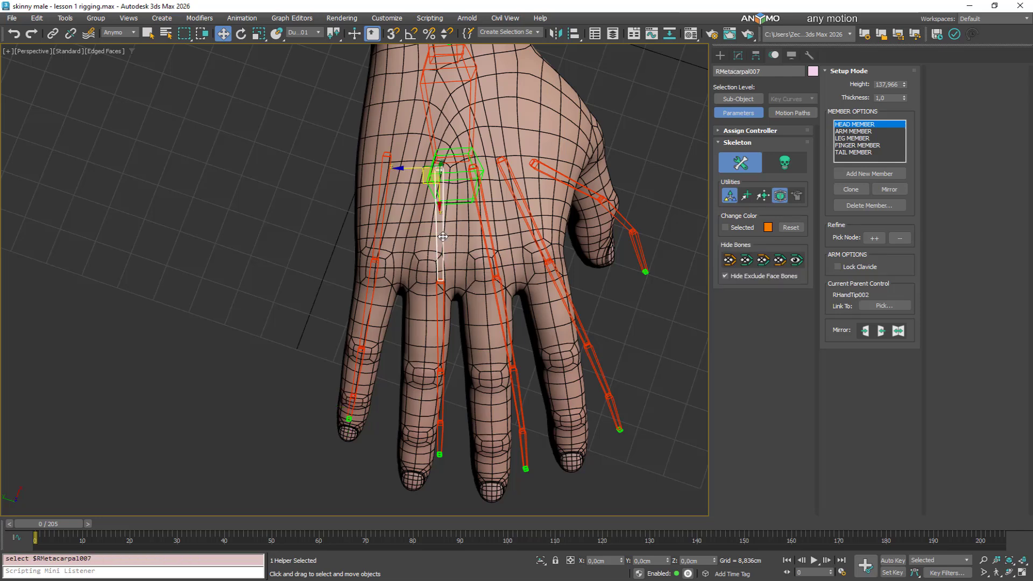
{"action": "left_click_drag", "start_coordinate": [425, 182], "coordinate": [411, 167]}
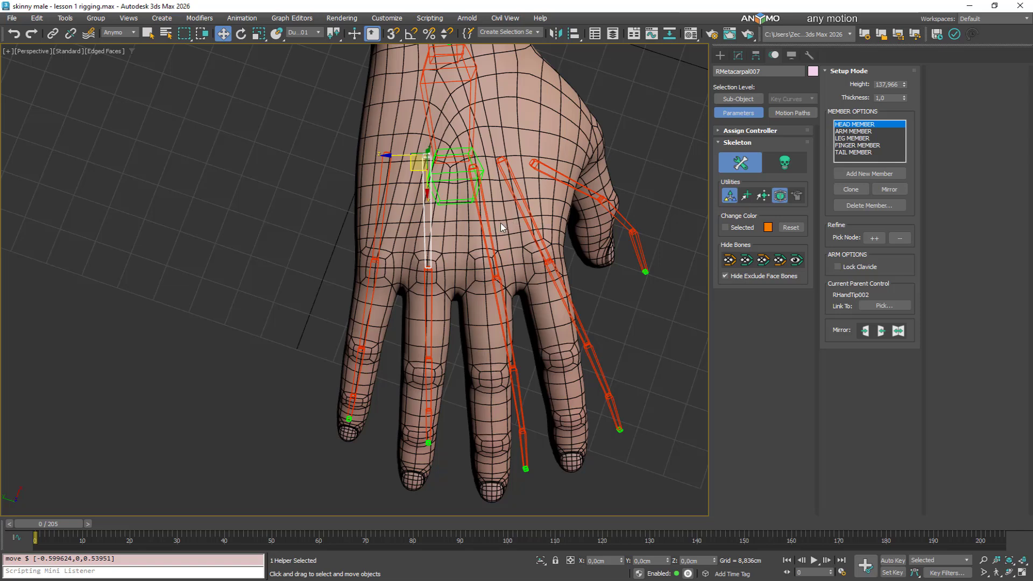
{"action": "left_click_drag", "start_coordinate": [486, 223], "coordinate": [488, 200]}
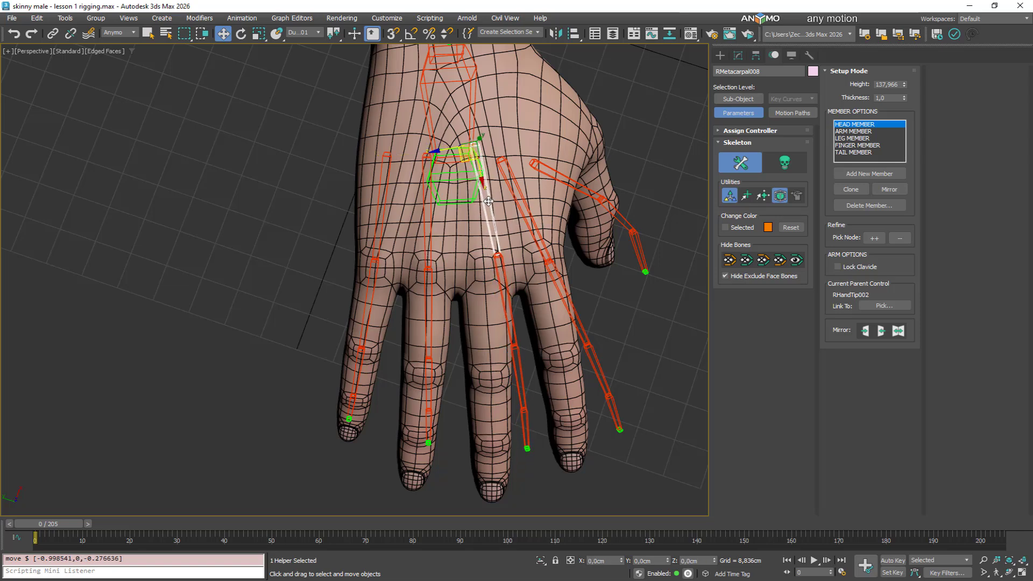
{"action": "left_click", "coordinate": [511, 294]}
{"action": "left_click_drag", "start_coordinate": [511, 293], "coordinate": [493, 284]}
{"action": "left_click_drag", "start_coordinate": [432, 294], "coordinate": [429, 292]}
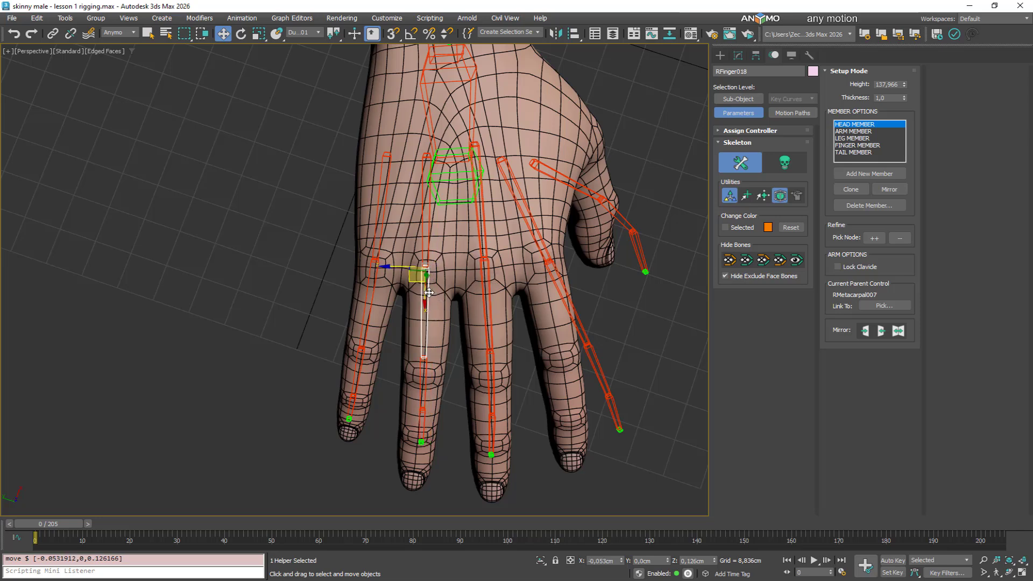
Move the index finger's metacarpal outward and shift its finger chain inward so the bones run through the mesh finger from above
{"action": "left_click_drag", "start_coordinate": [530, 227], "coordinate": [541, 219]}
{"action": "left_click_drag", "start_coordinate": [572, 267], "coordinate": [547, 276]}
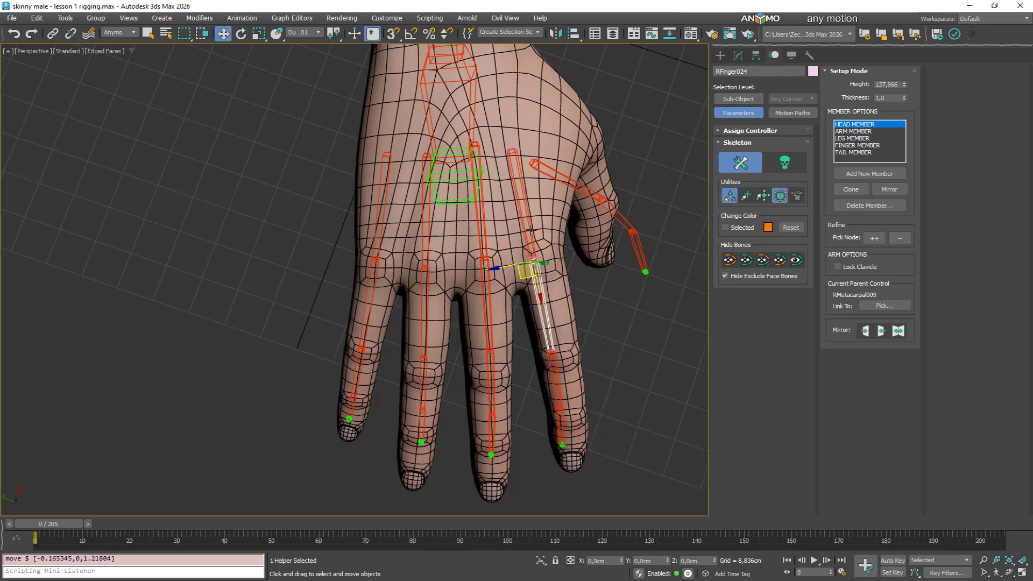
{"action": "left_click_drag", "start_coordinate": [531, 230], "coordinate": [539, 225]}
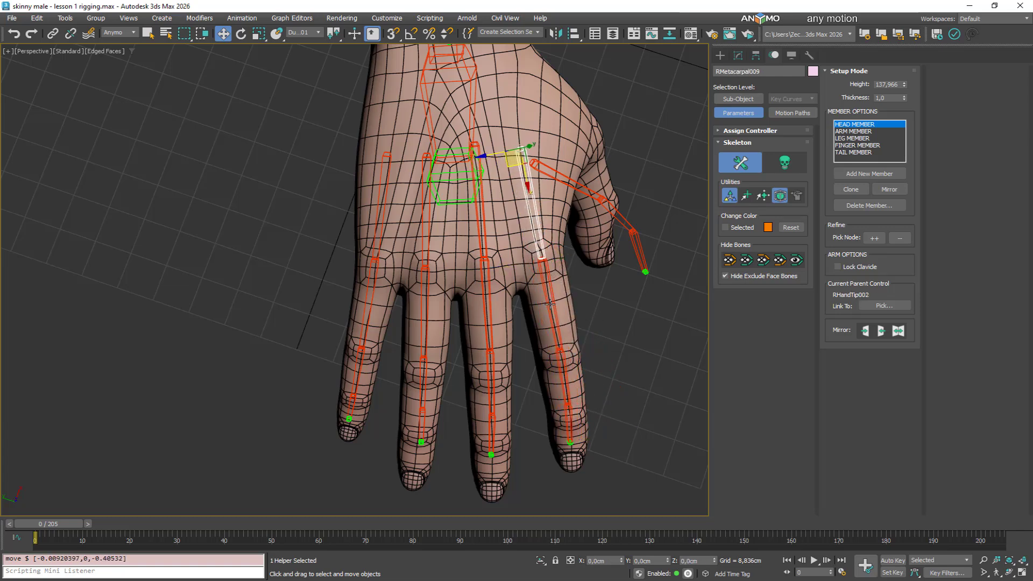
Fine-tune the base joints of the middle, ring and little fingers from above, moving the little finger's base about 0.24 cm toward its tip
{"action": "left_click_drag", "start_coordinate": [549, 304], "coordinate": [486, 318]}
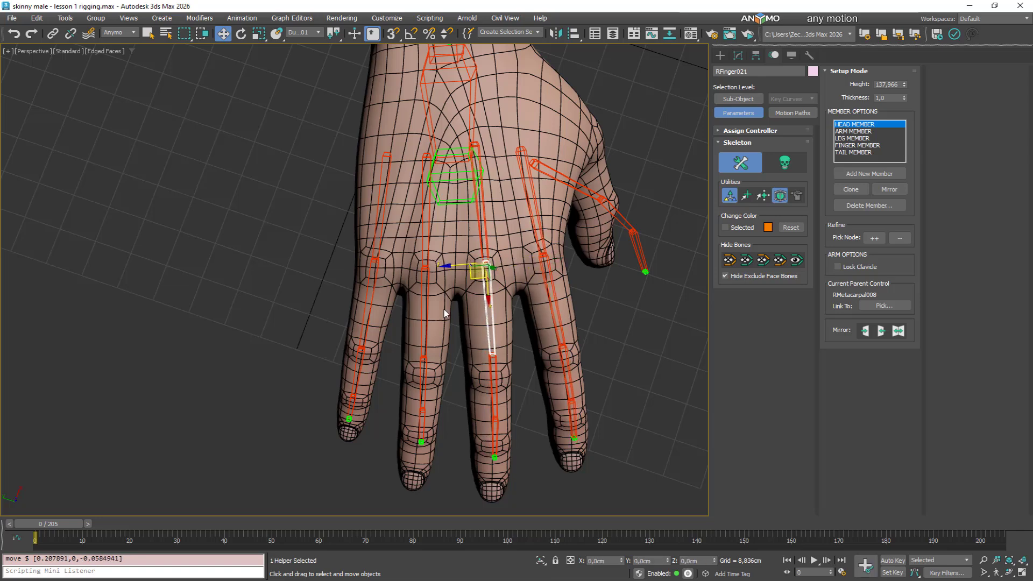
{"action": "left_click", "coordinate": [425, 295]}
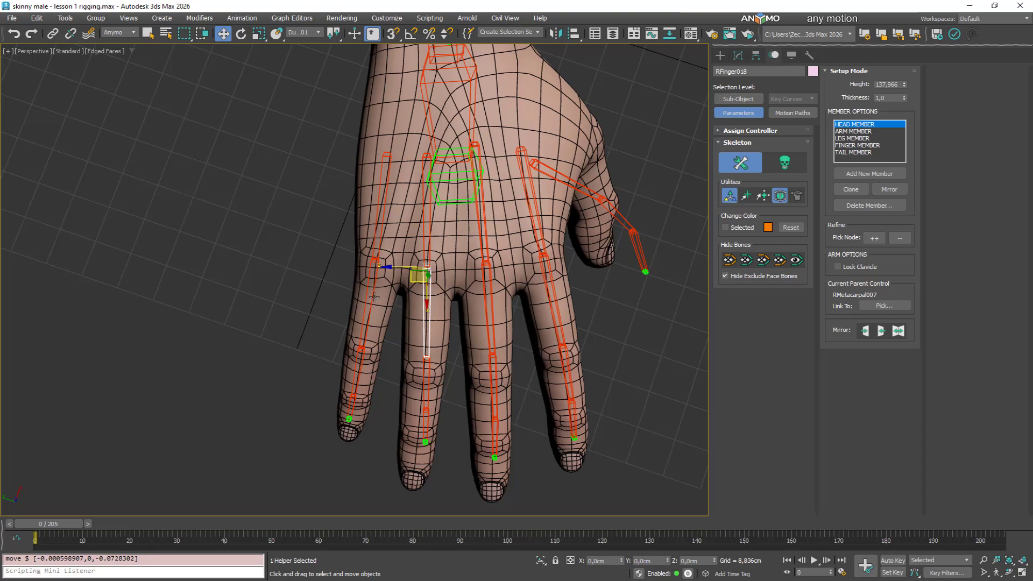
{"action": "left_click_drag", "start_coordinate": [372, 299], "coordinate": [372, 302]}
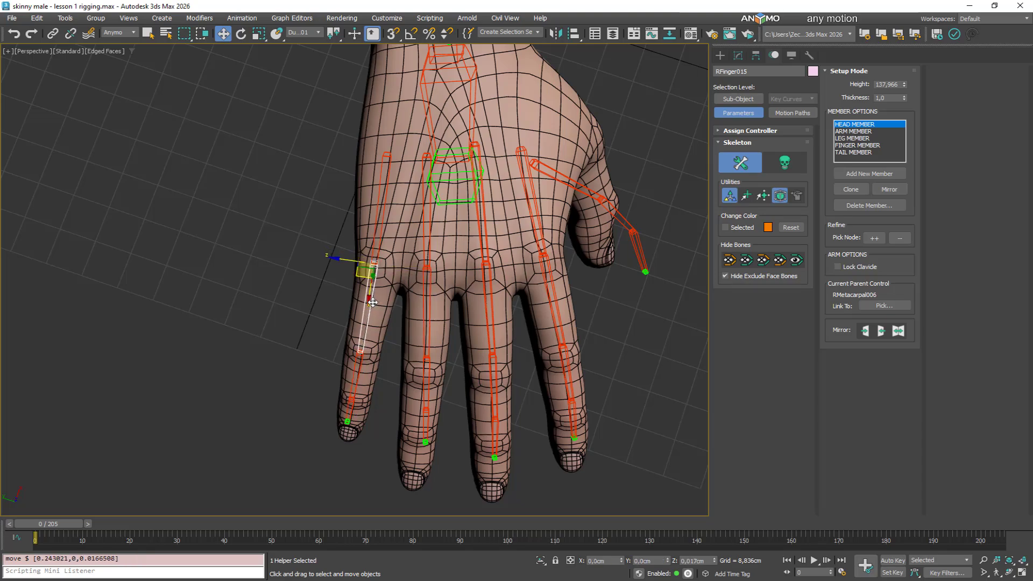
Isolate the little finger's bone chain and lower its metacarpal about 0.24 cm as seen from the side of the hand
{"action": "middle_click_drag", "start_coordinate": [430, 277], "coordinate": [466, 271], "text": "alt"}
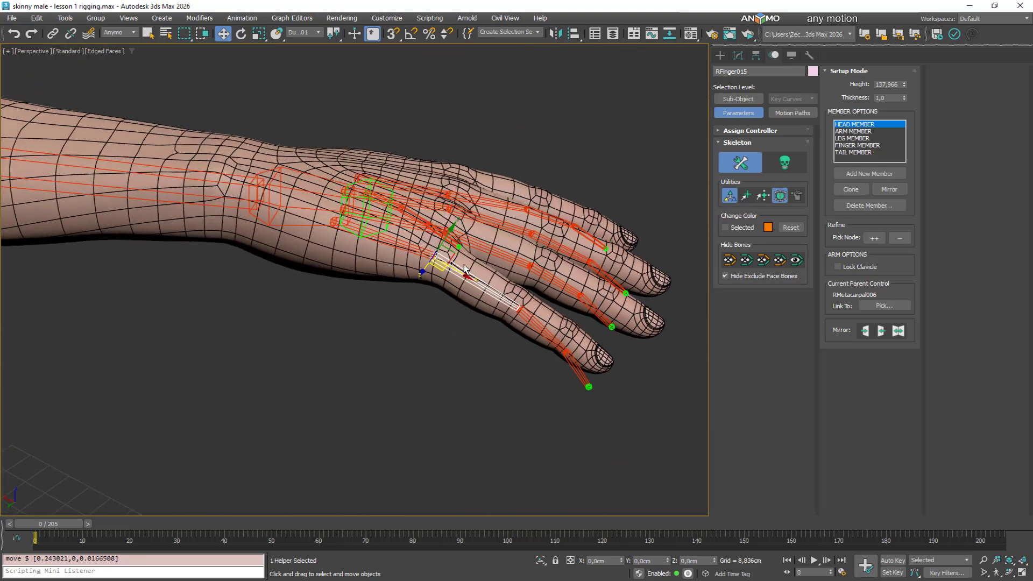
{"action": "left_click", "coordinate": [407, 253]}
{"action": "middle_click_drag", "start_coordinate": [407, 252], "coordinate": [478, 270], "text": "alt"}
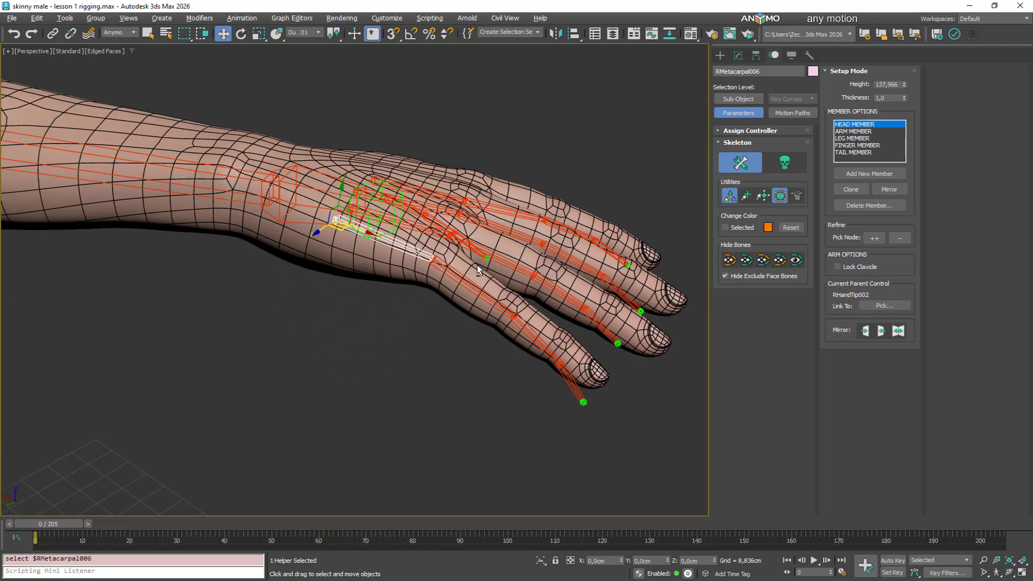
{"action": "left_click", "coordinate": [776, 262]}
{"action": "middle_click_drag", "start_coordinate": [344, 232], "coordinate": [344, 234], "text": "alt"}
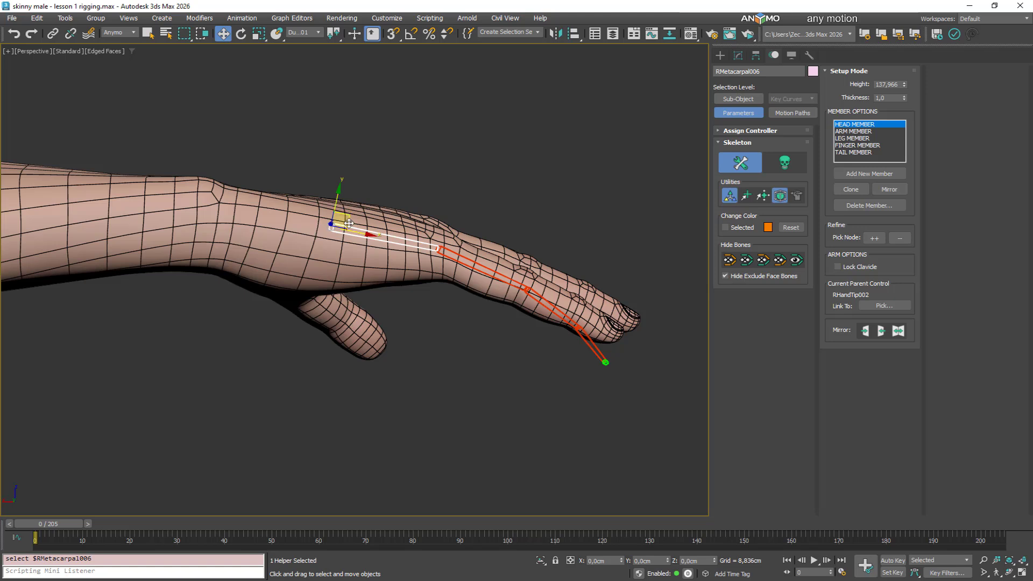
{"action": "left_click_drag", "start_coordinate": [347, 219], "coordinate": [346, 221]}
{"action": "scroll", "coordinate": [446, 262], "scroll_direction": "up", "scroll_amount": 2}
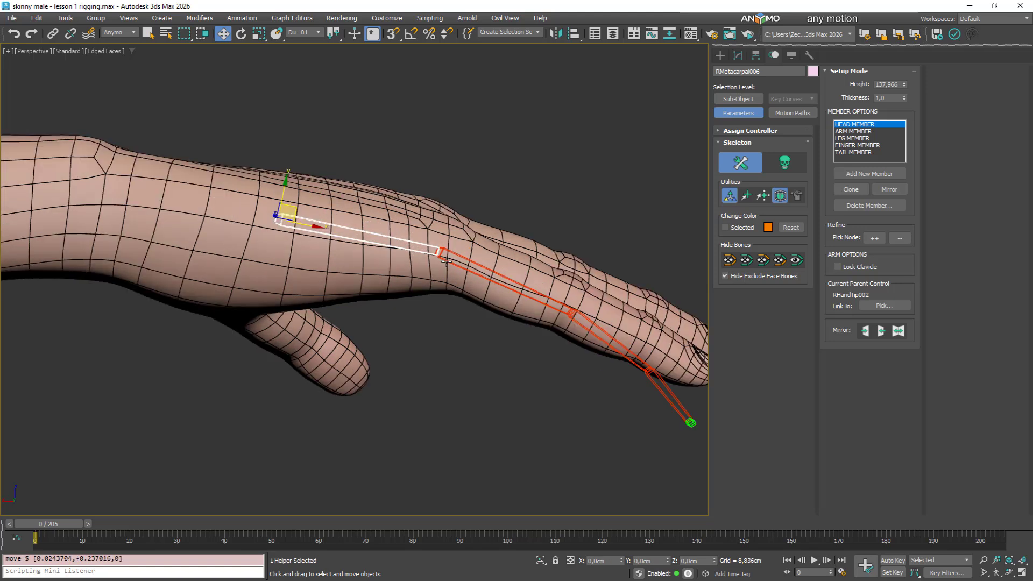
In side view, raise the little finger's base joint about 0.19 cm and move its middle joint about 0.42 cm back toward the knuckle
{"action": "left_click", "coordinate": [461, 265]}
{"action": "left_click_drag", "start_coordinate": [453, 249], "coordinate": [455, 244]}
{"action": "middle_click_drag", "start_coordinate": [534, 294], "coordinate": [446, 302]}
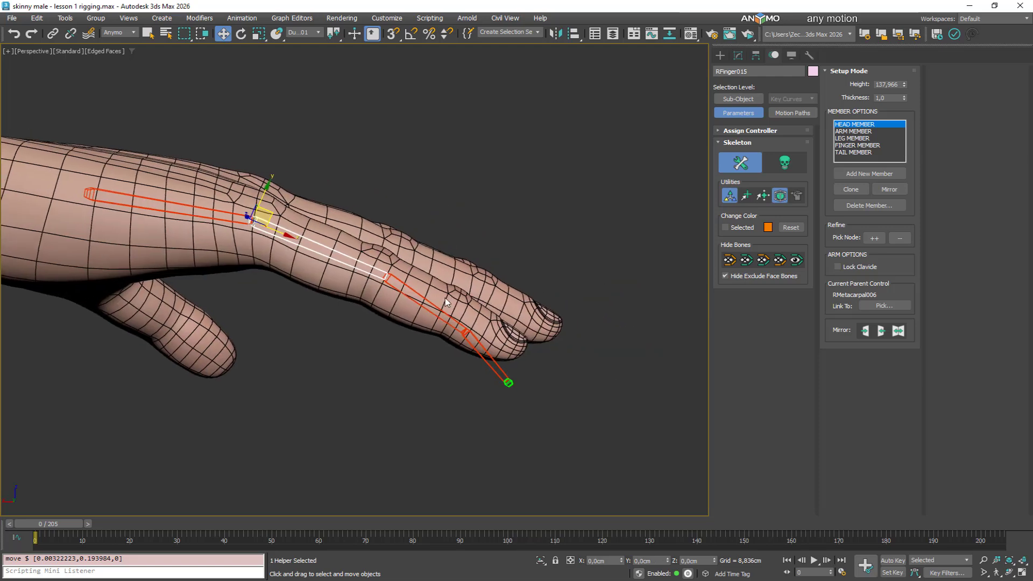
{"action": "left_click", "coordinate": [414, 291]}
{"action": "left_click_drag", "start_coordinate": [397, 276], "coordinate": [385, 269]}
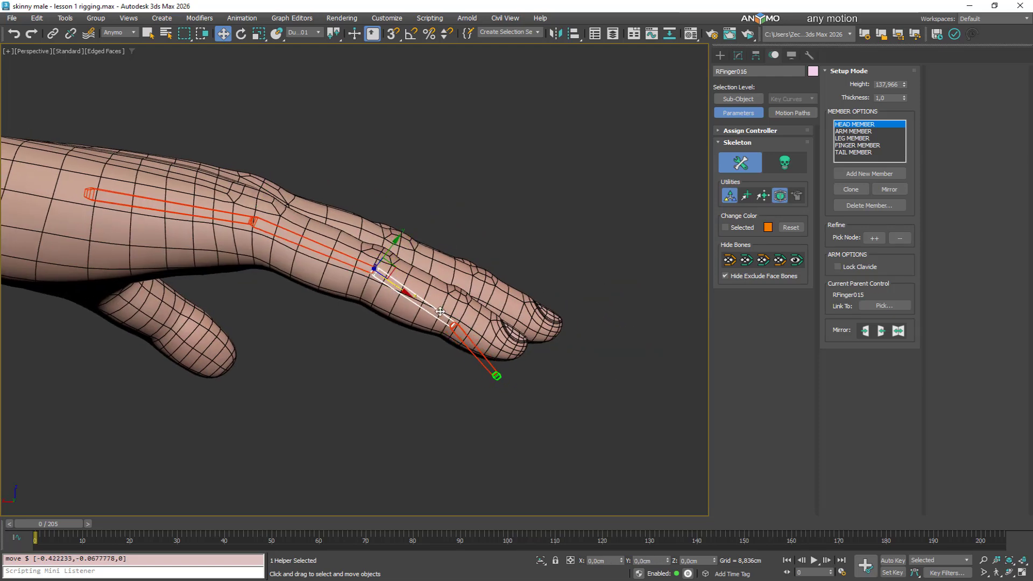
Fit the little finger's end joint to the last knuckle and extend its tip node to the mesh fingertip in side view
{"action": "left_click", "coordinate": [467, 339]}
{"action": "left_click_drag", "start_coordinate": [466, 325], "coordinate": [460, 311]}
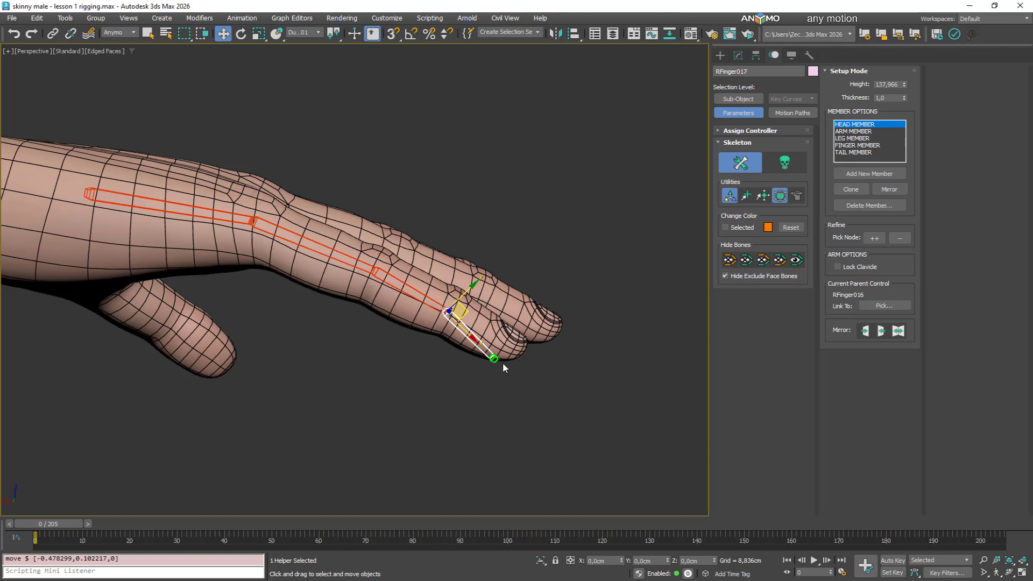
{"action": "left_click_drag", "start_coordinate": [495, 359], "coordinate": [509, 356]}
{"action": "left_click_drag", "start_coordinate": [463, 322], "coordinate": [468, 318]}
{"action": "left_click_drag", "start_coordinate": [520, 358], "coordinate": [525, 356]}
Refine the heights of the little finger's metacarpal, base, middle joint and tip so the chain runs through the finger's centre in side view
{"action": "left_click", "coordinate": [384, 280]}
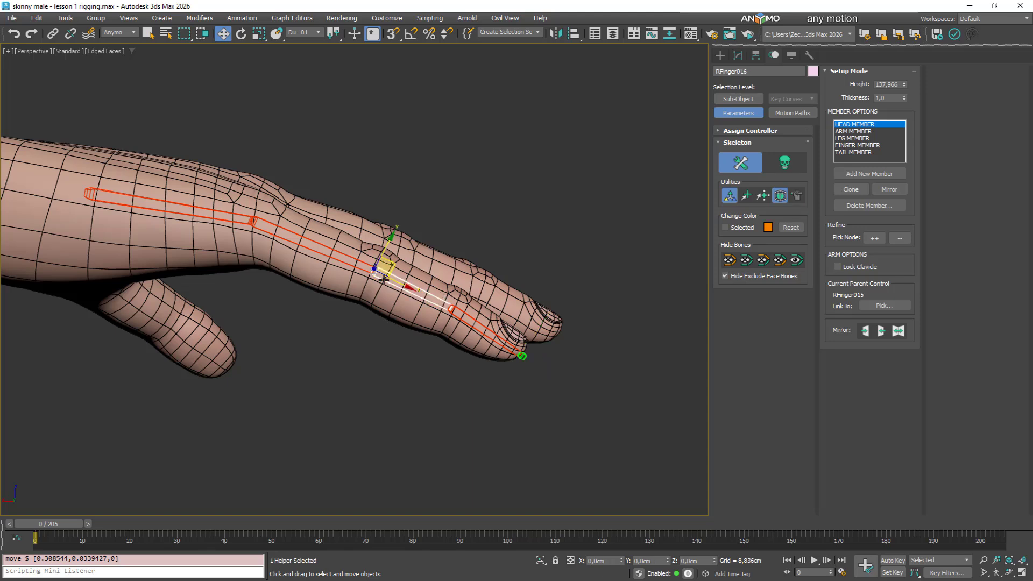
{"action": "left_click_drag", "start_coordinate": [383, 279], "coordinate": [372, 278]}
{"action": "left_click", "coordinate": [268, 229]}
{"action": "left_click_drag", "start_coordinate": [268, 230], "coordinate": [236, 228]}
{"action": "left_click", "coordinate": [235, 225]}
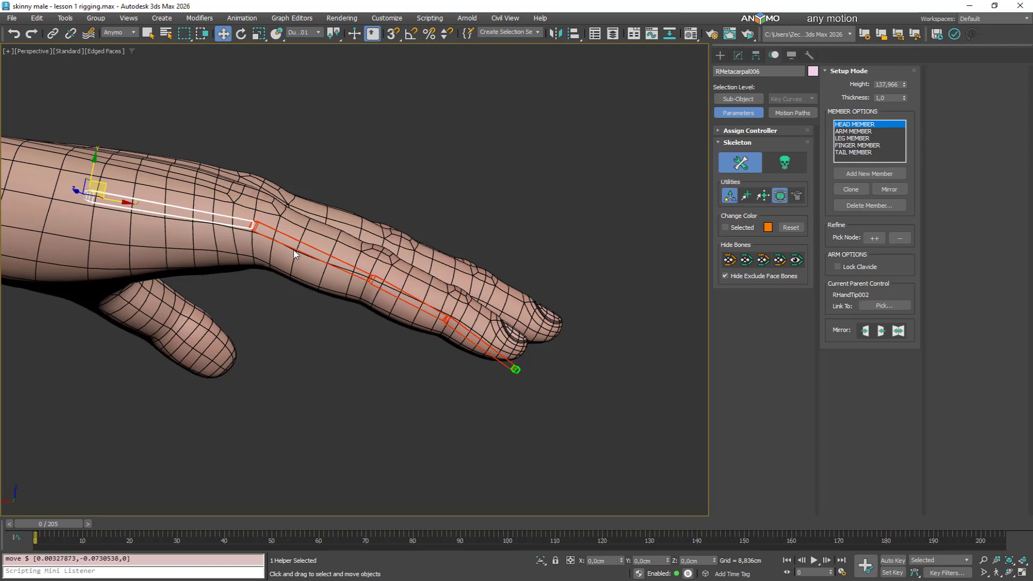
{"action": "left_click", "coordinate": [389, 290]}
{"action": "left_click_drag", "start_coordinate": [389, 290], "coordinate": [391, 289]}
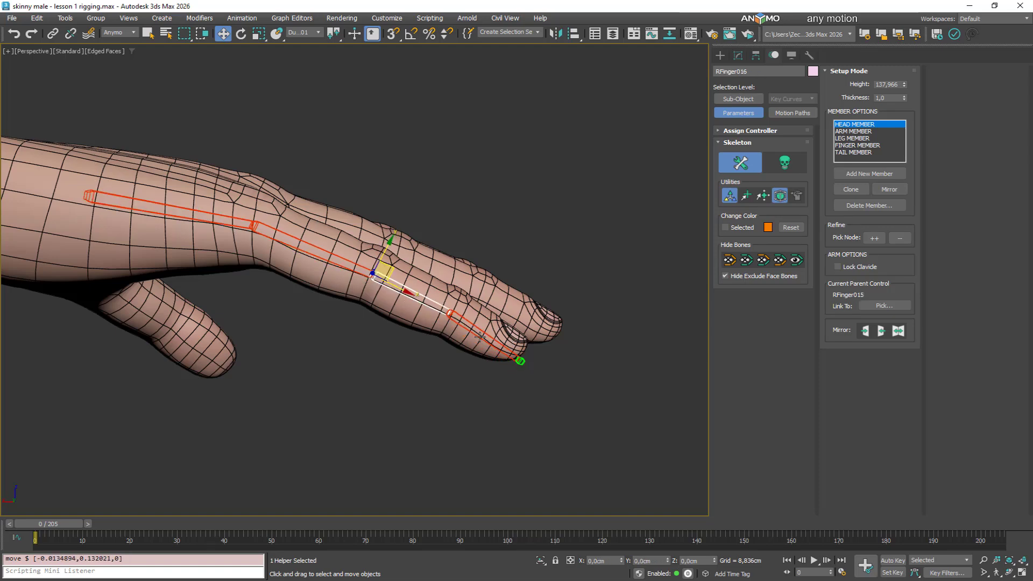
{"action": "left_click_drag", "start_coordinate": [480, 336], "coordinate": [524, 357]}
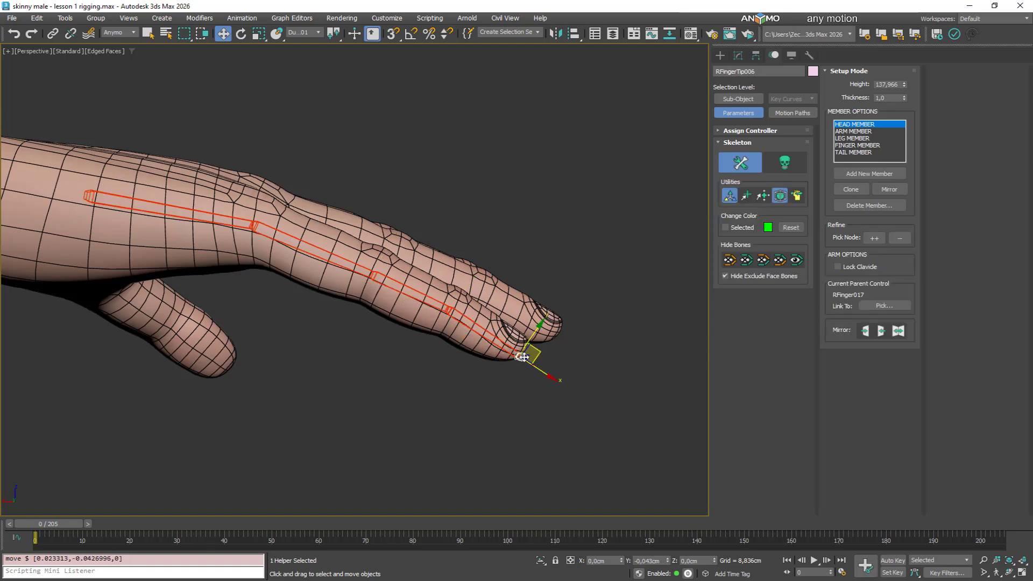
Check the little finger from above and shift its metacarpal about 0.15 cm toward the ring finger
{"action": "scroll", "coordinate": [410, 312], "scroll_direction": "down", "scroll_amount": 4}
{"action": "middle_click_drag", "start_coordinate": [411, 316], "coordinate": [331, 374], "text": "alt"}
{"action": "middle_click_drag", "start_coordinate": [569, 258], "coordinate": [513, 300], "text": "alt"}
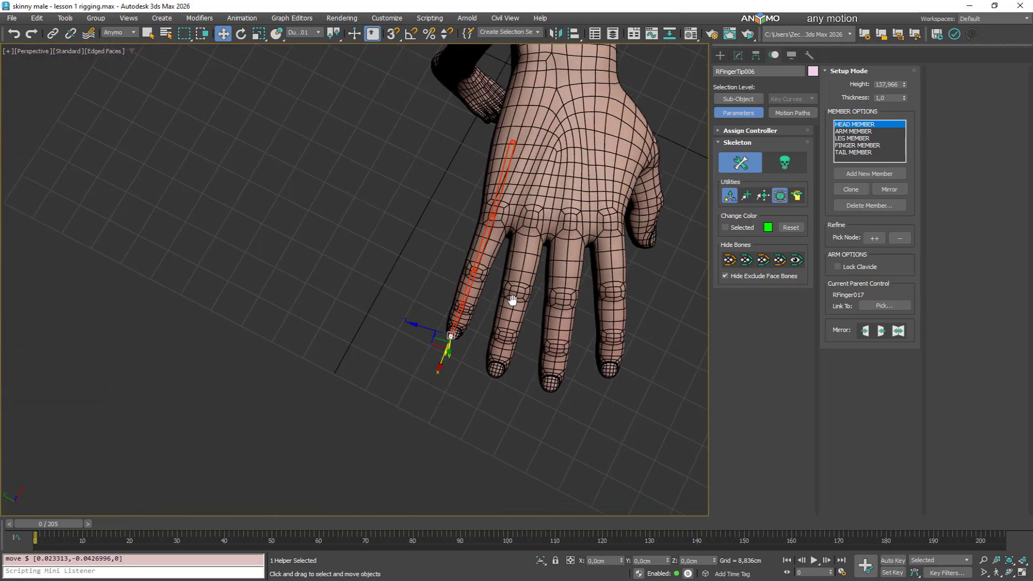
{"action": "scroll", "coordinate": [507, 219], "scroll_direction": "up", "scroll_amount": 3}
{"action": "left_click", "coordinate": [483, 220]}
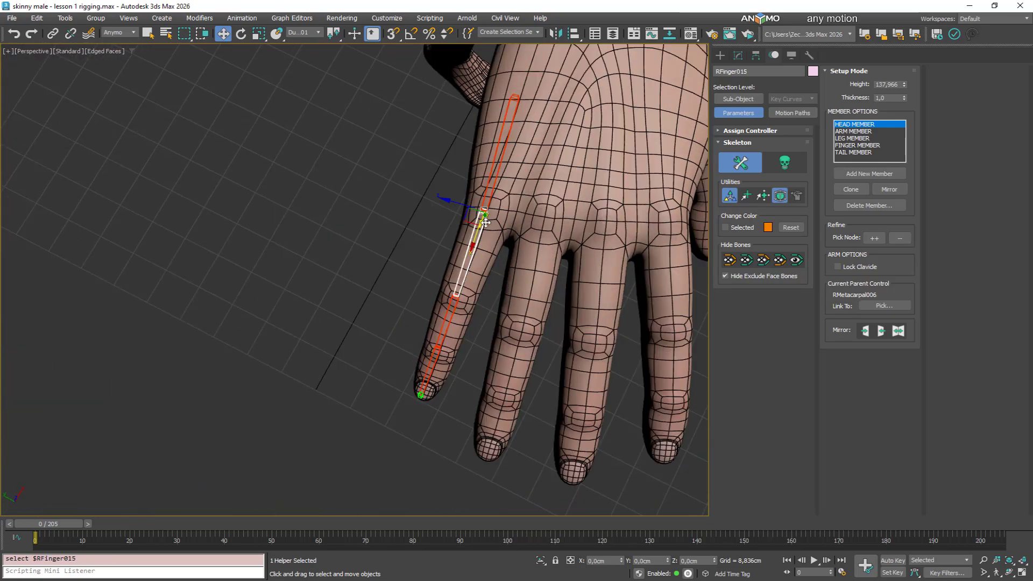
{"action": "left_click", "coordinate": [487, 192]}
{"action": "left_click_drag", "start_coordinate": [489, 90], "coordinate": [492, 92]}
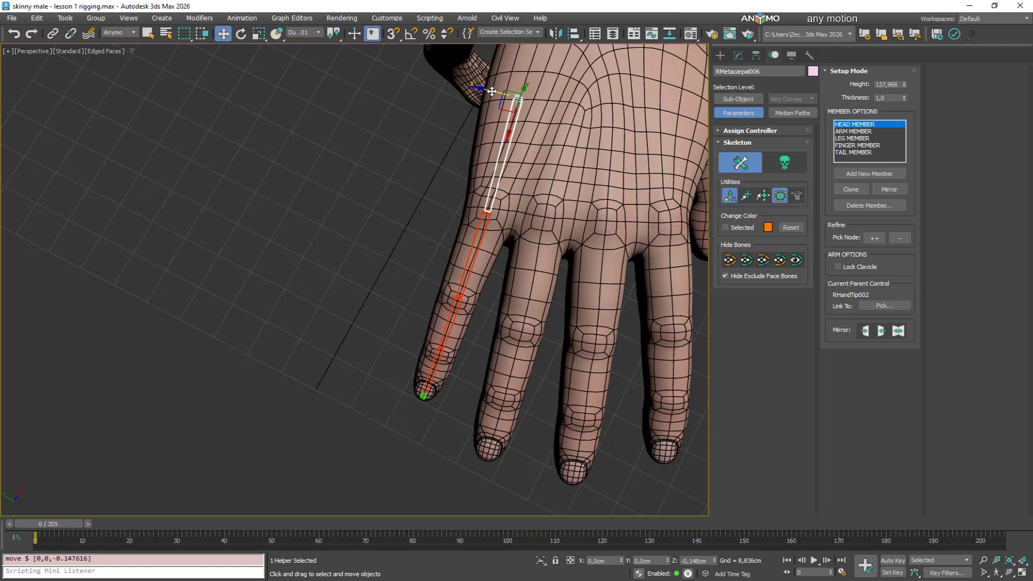
Unhide all bones, isolate the ring finger chain, and shift its metacarpal about 0.13 cm toward the middle finger and 0.05 cm toward the fingertips
{"action": "left_click", "coordinate": [795, 260]}
{"action": "left_click", "coordinate": [551, 182]}
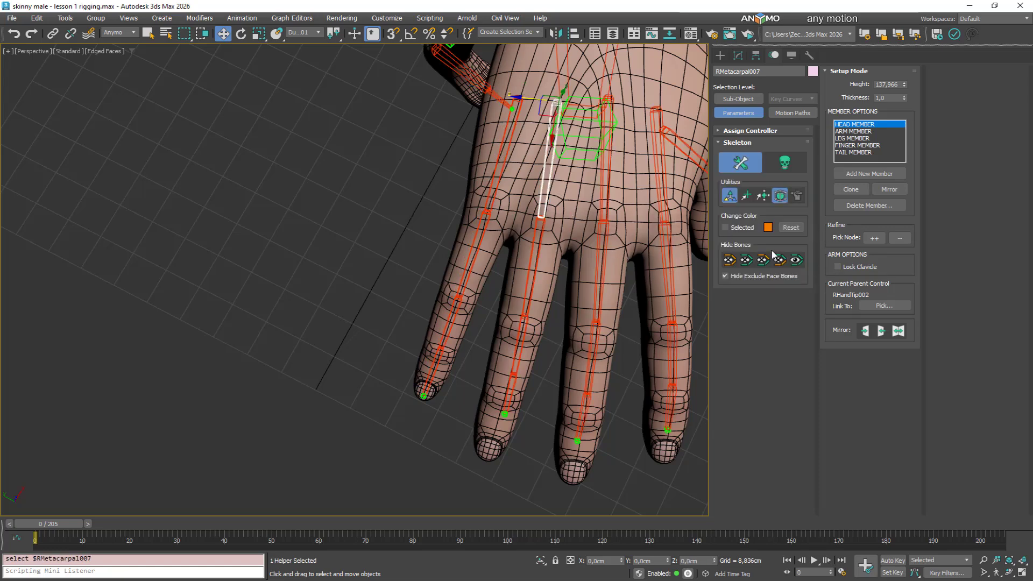
{"action": "left_click", "coordinate": [779, 260]}
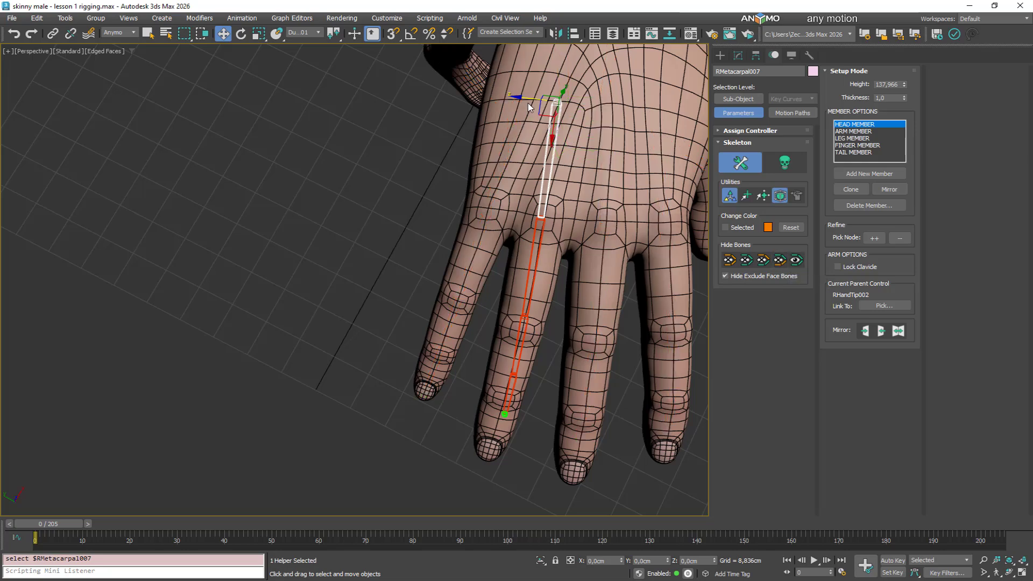
{"action": "left_click_drag", "start_coordinate": [529, 99], "coordinate": [531, 99]}
{"action": "middle_click_drag", "start_coordinate": [531, 182], "coordinate": [396, 311], "text": "alt"}
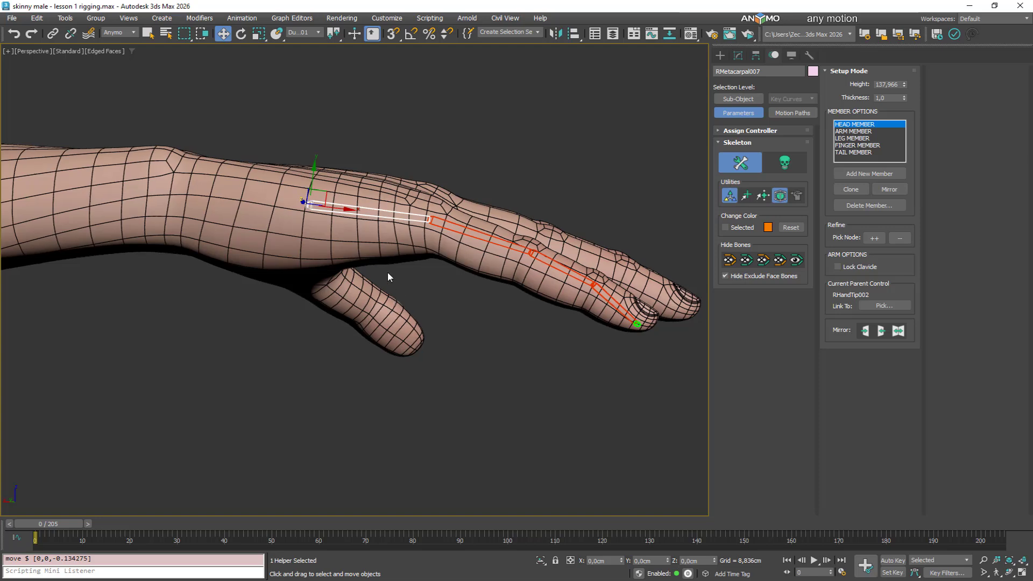
{"action": "left_click_drag", "start_coordinate": [325, 187], "coordinate": [326, 189]}
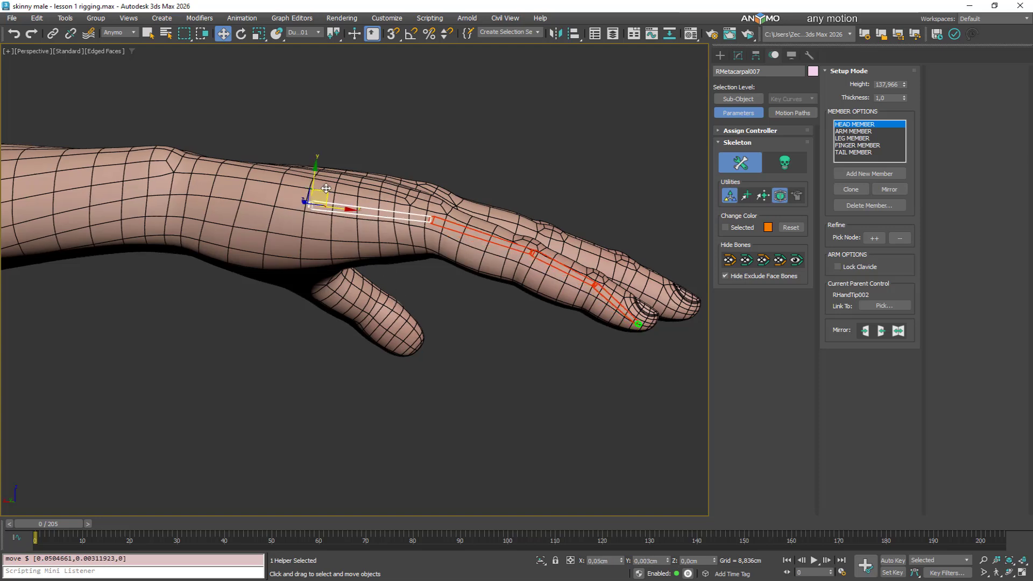
Fit the ring finger's middle joint and end joint to their knuckles in side view
{"action": "middle_click_drag", "start_coordinate": [511, 256], "coordinate": [547, 249], "text": "alt"}
{"action": "left_click", "coordinate": [550, 266]}
{"action": "left_click_drag", "start_coordinate": [543, 246], "coordinate": [558, 242]}
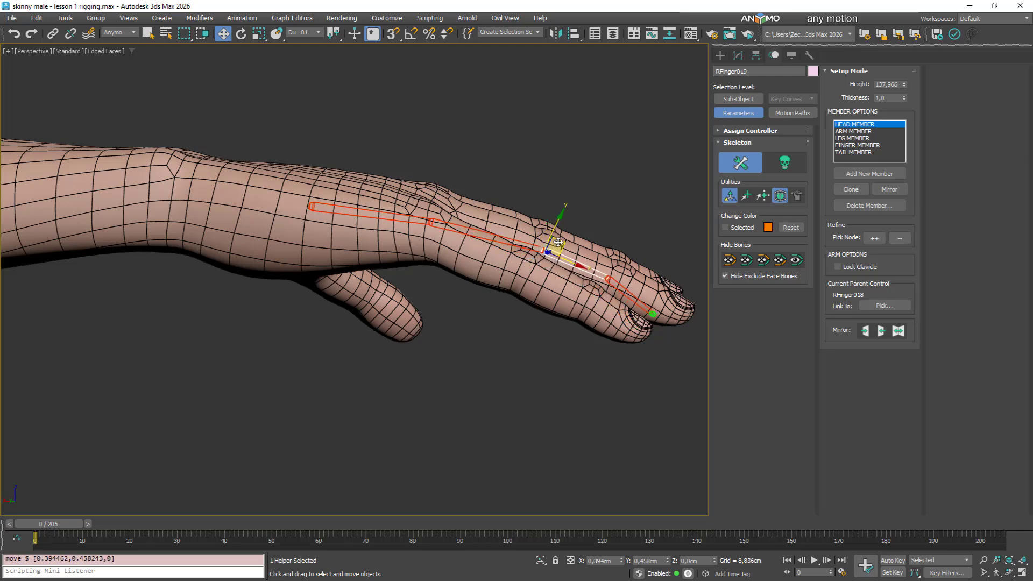
{"action": "middle_click_drag", "start_coordinate": [558, 242], "coordinate": [502, 228]}
{"action": "middle_click_drag", "start_coordinate": [502, 229], "coordinate": [573, 286], "text": "alt"}
{"action": "scroll", "coordinate": [573, 287], "scroll_direction": "up", "scroll_amount": 2}
{"action": "left_click", "coordinate": [562, 280]}
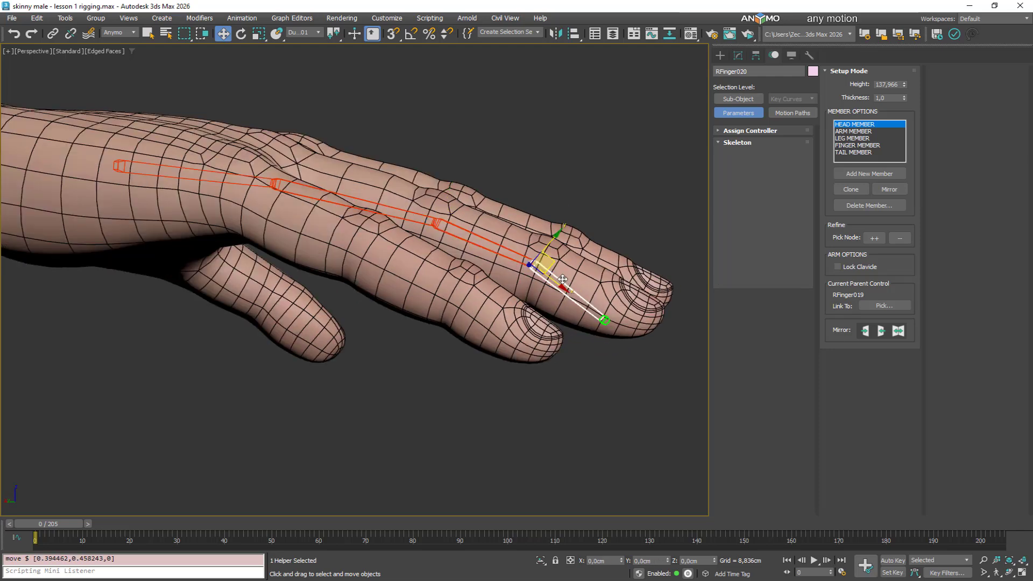
{"action": "left_click_drag", "start_coordinate": [548, 264], "coordinate": [560, 263]}
Extend the ring finger's tip node to the mesh fingertip in side view and fine-tune the end joint at the last knuckle
{"action": "middle_click_drag", "start_coordinate": [586, 313], "coordinate": [614, 319], "text": "alt"}
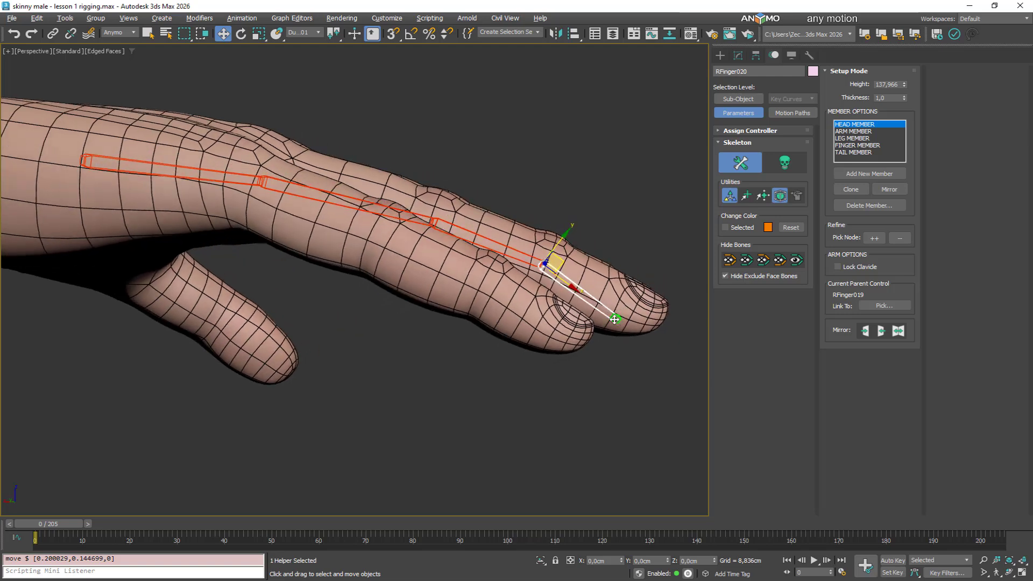
{"action": "left_click_drag", "start_coordinate": [615, 320], "coordinate": [667, 326]}
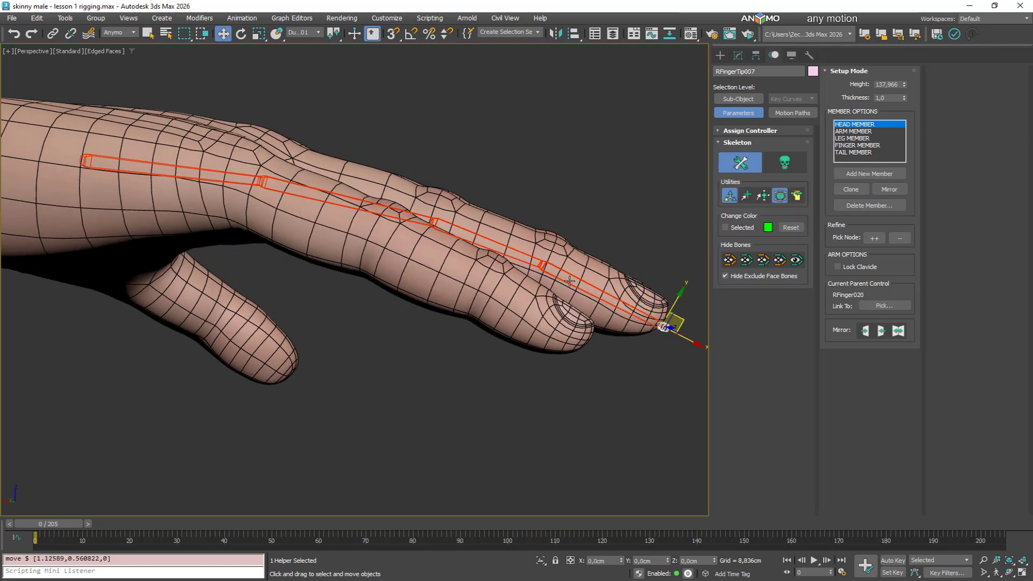
{"action": "left_click_drag", "start_coordinate": [569, 280], "coordinate": [572, 281]}
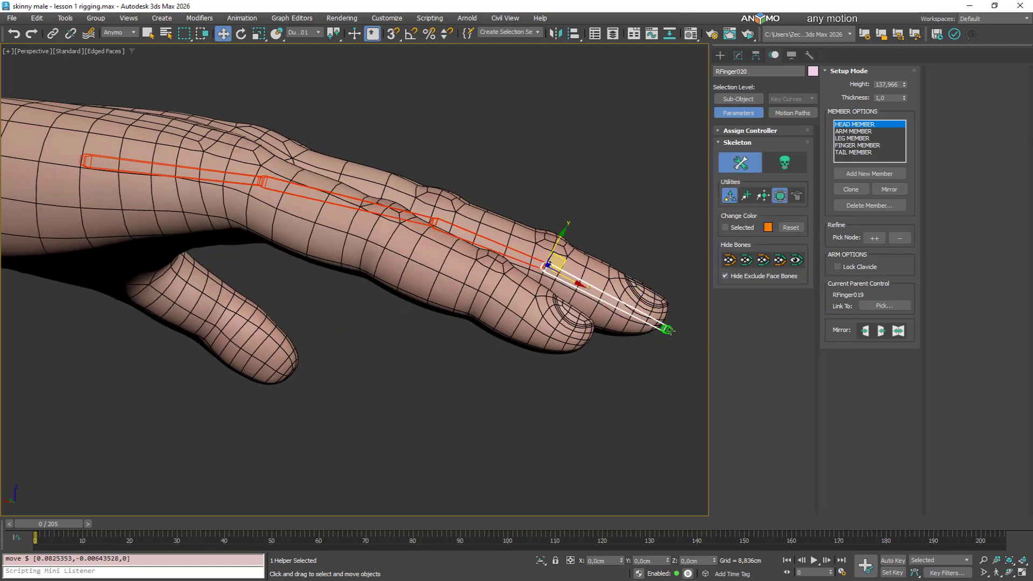
{"action": "left_click_drag", "start_coordinate": [670, 330], "coordinate": [666, 328]}
From above, shift the ring finger's base about 0.27 cm toward the little finger and its metacarpal about 0.19 cm toward the middle finger
{"action": "middle_click_drag", "start_coordinate": [442, 303], "coordinate": [577, 229], "text": "alt"}
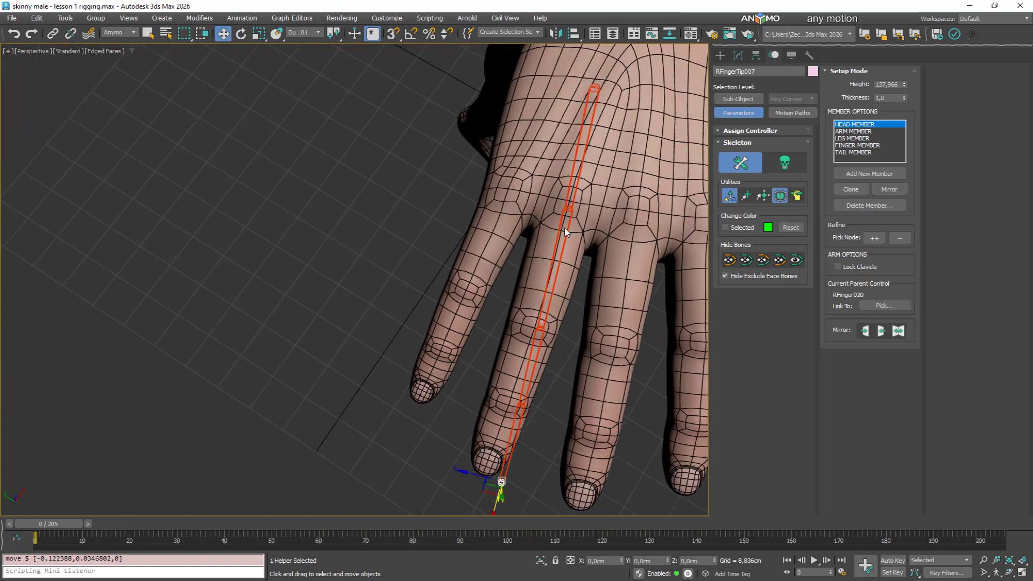
{"action": "left_click", "coordinate": [565, 228]}
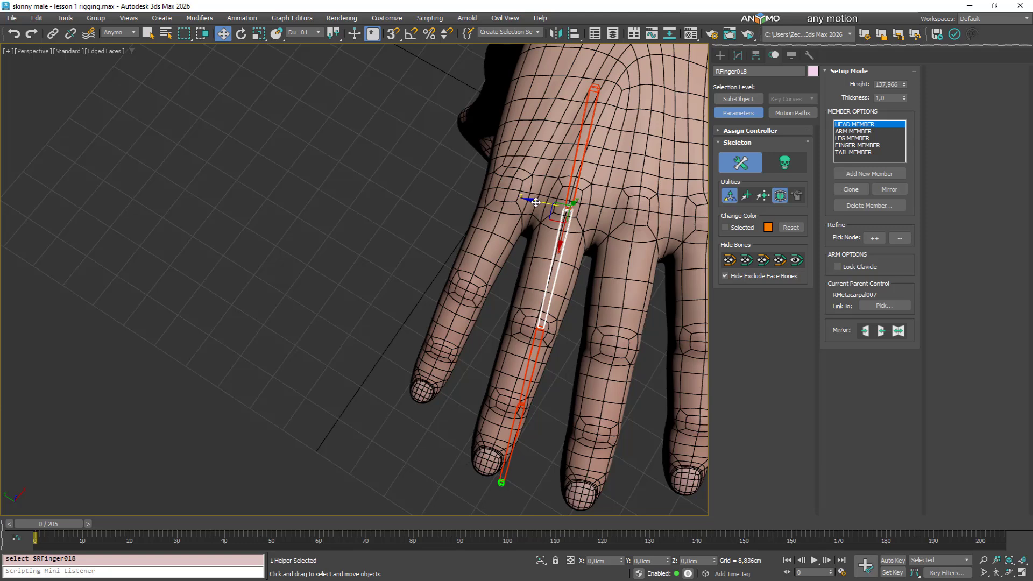
{"action": "left_click_drag", "start_coordinate": [536, 203], "coordinate": [530, 201]}
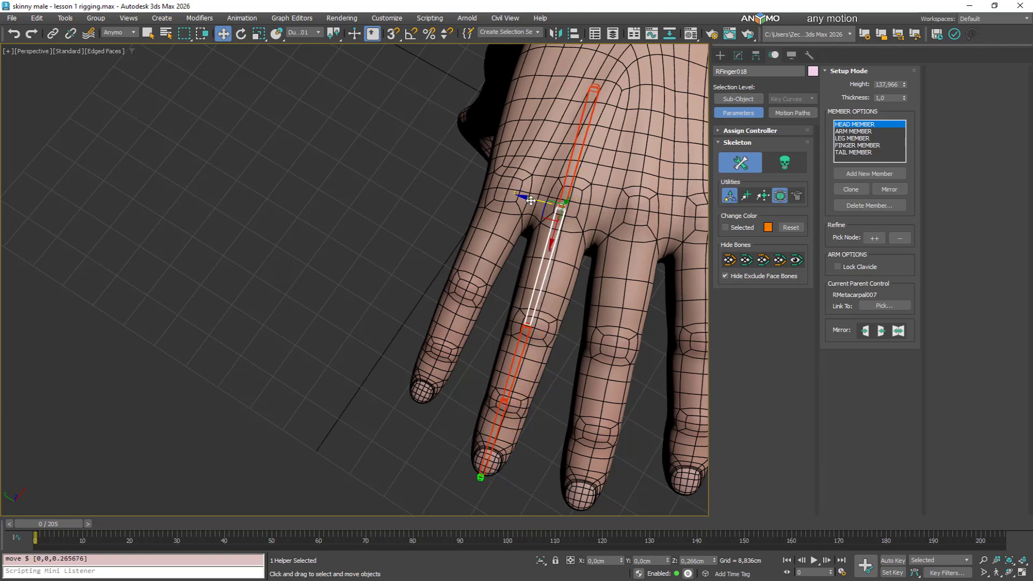
{"action": "left_click", "coordinate": [581, 156]}
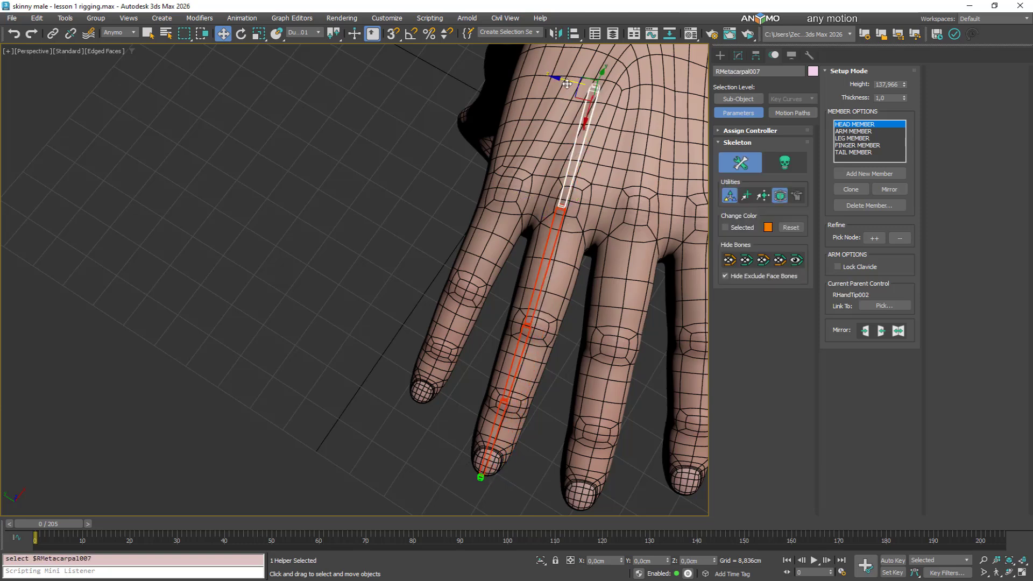
{"action": "left_click_drag", "start_coordinate": [568, 82], "coordinate": [571, 83]}
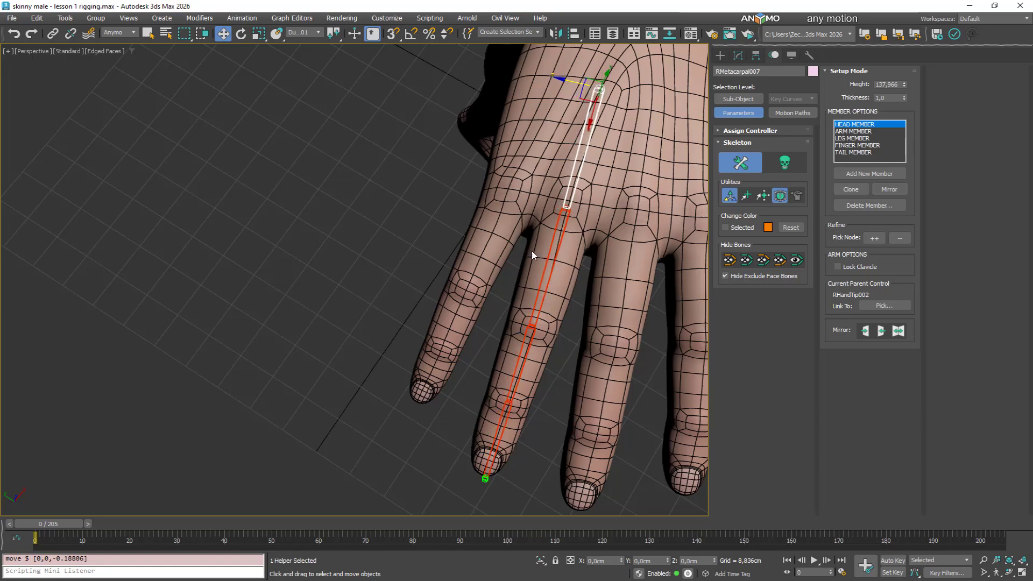
Unhide all bones, isolate the middle finger chain, and raise its metacarpal about 0.11 cm in side view
{"action": "middle_click_drag", "start_coordinate": [532, 251], "coordinate": [503, 254], "text": "alt"}
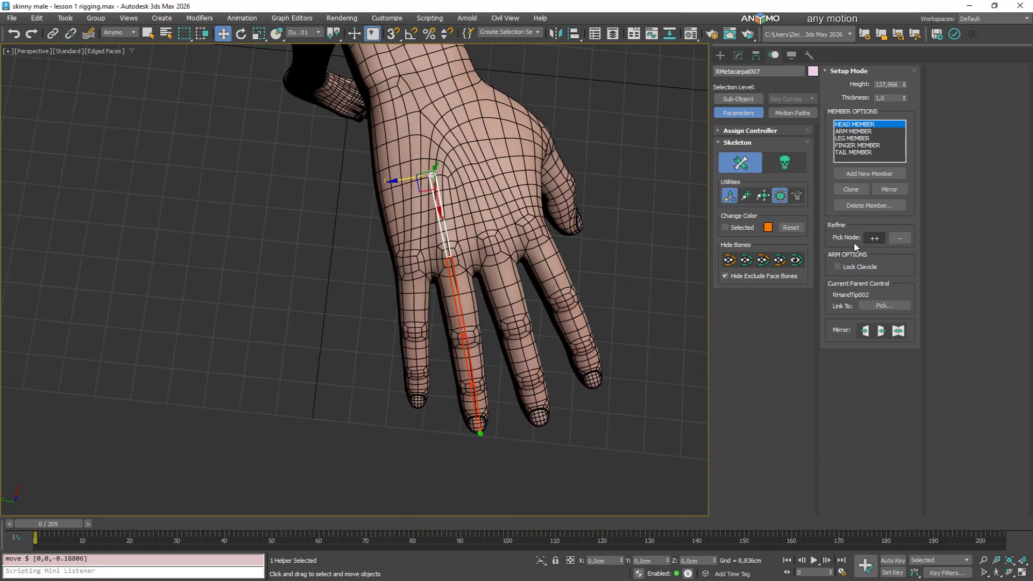
{"action": "left_click", "coordinate": [797, 261]}
{"action": "left_click", "coordinate": [479, 220]}
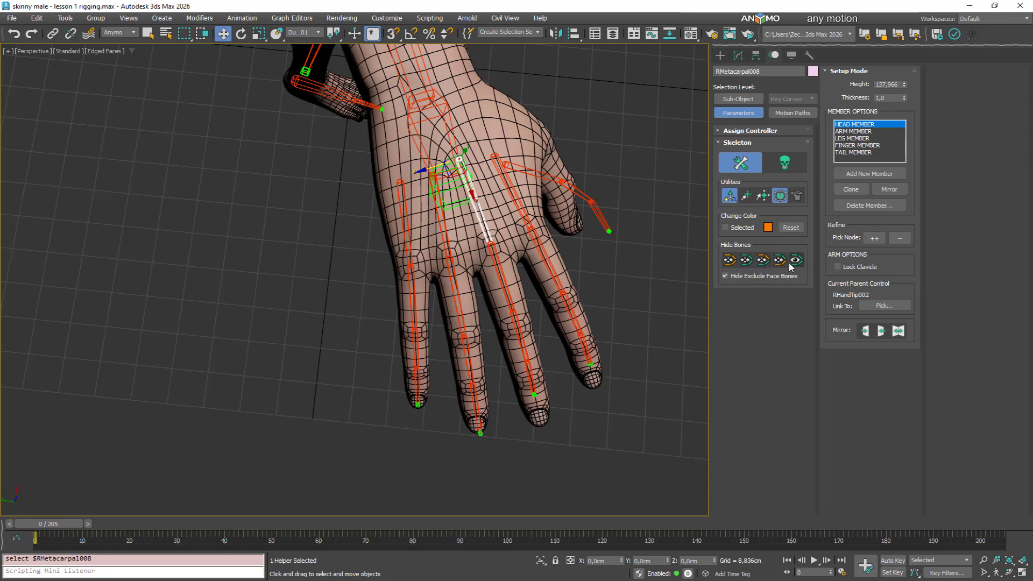
{"action": "left_click", "coordinate": [780, 261]}
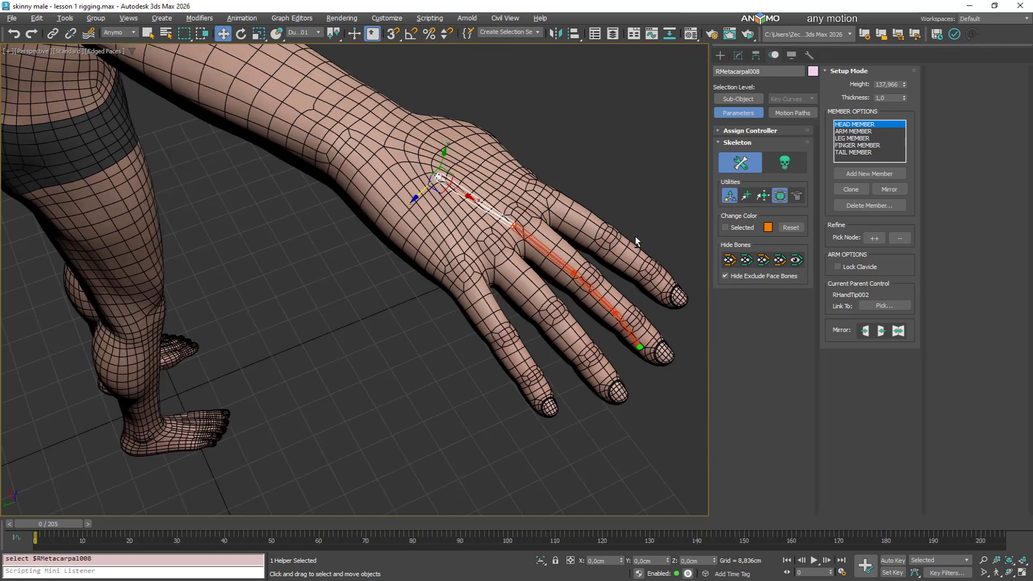
{"action": "middle_click_drag", "start_coordinate": [635, 238], "coordinate": [376, 247], "text": "alt"}
{"action": "left_click_drag", "start_coordinate": [357, 235], "coordinate": [357, 232]}
Fit the middle finger's middle and end joints to their knuckles and extend its tip node to the mesh fingertip in side view
{"action": "middle_click_drag", "start_coordinate": [555, 313], "coordinate": [475, 291]}
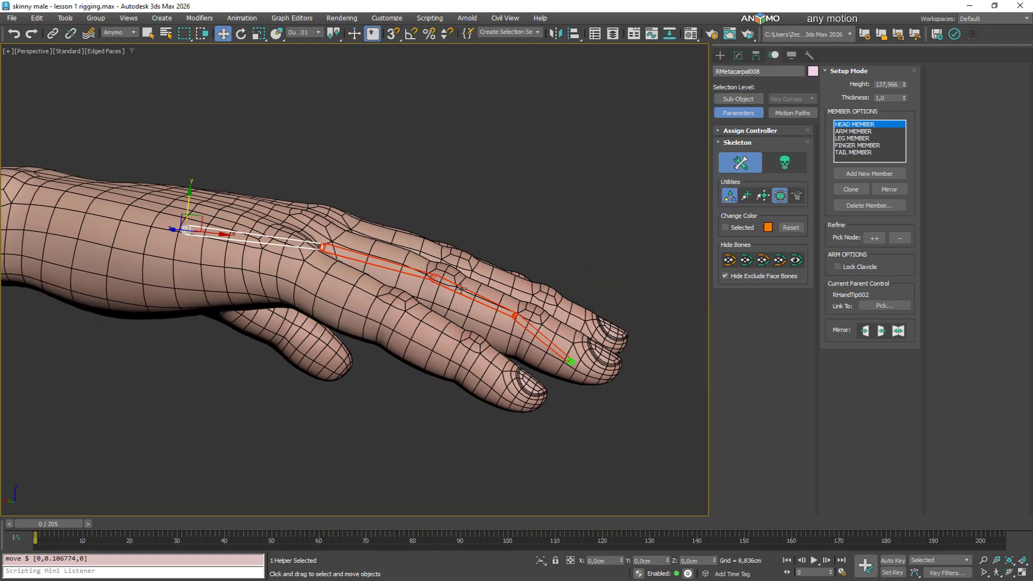
{"action": "left_click", "coordinate": [460, 288]}
{"action": "left_click_drag", "start_coordinate": [460, 288], "coordinate": [460, 282]}
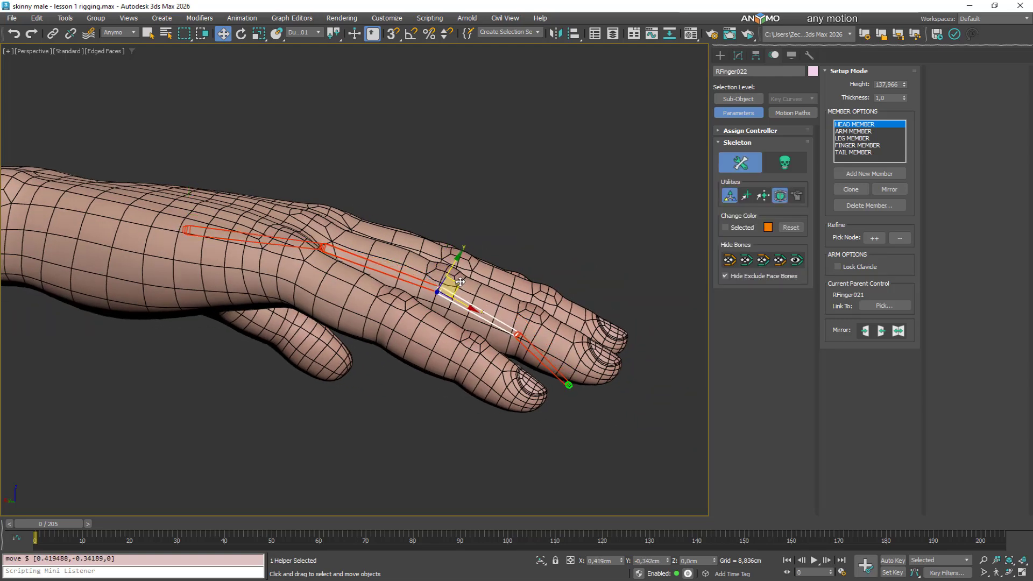
{"action": "left_click_drag", "start_coordinate": [531, 344], "coordinate": [543, 338]}
{"action": "left_click_drag", "start_coordinate": [591, 370], "coordinate": [622, 375]}
{"action": "left_click_drag", "start_coordinate": [542, 336], "coordinate": [542, 337]}
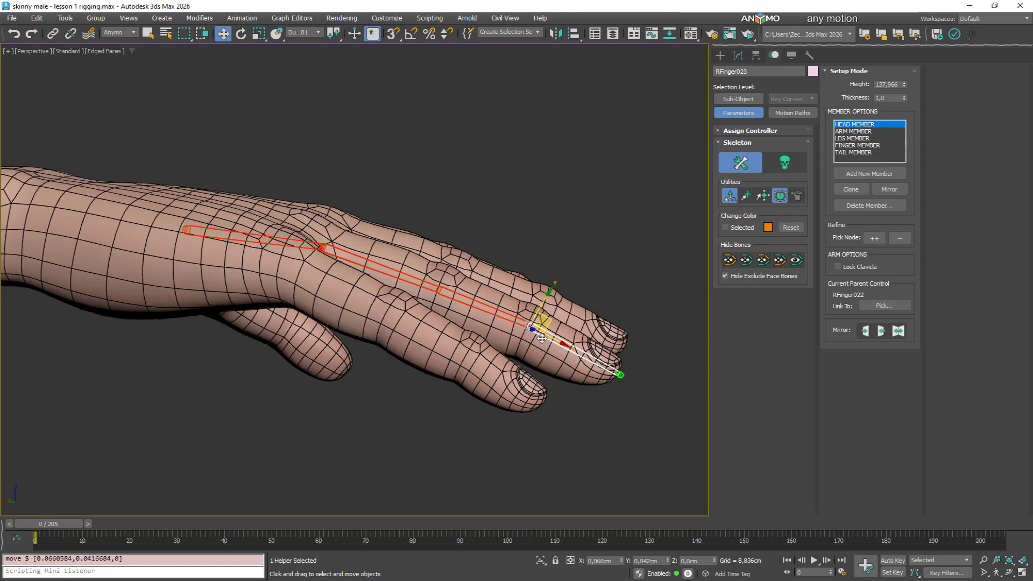
From above, shift the middle finger's metacarpal about 0.15 cm toward the ring finger
{"action": "left_click", "coordinate": [393, 270]}
{"action": "middle_click_drag", "start_coordinate": [393, 270], "coordinate": [389, 312], "text": "alt"}
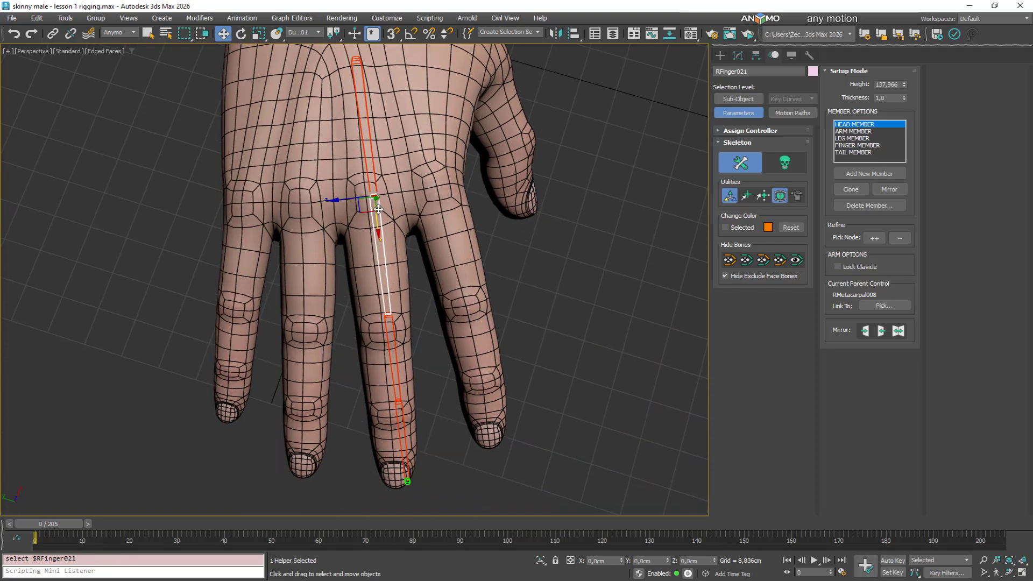
{"action": "left_click", "coordinate": [367, 160]}
{"action": "middle_click_drag", "start_coordinate": [368, 159], "coordinate": [458, 184], "text": "alt"}
{"action": "left_click_drag", "start_coordinate": [323, 64], "coordinate": [321, 66]}
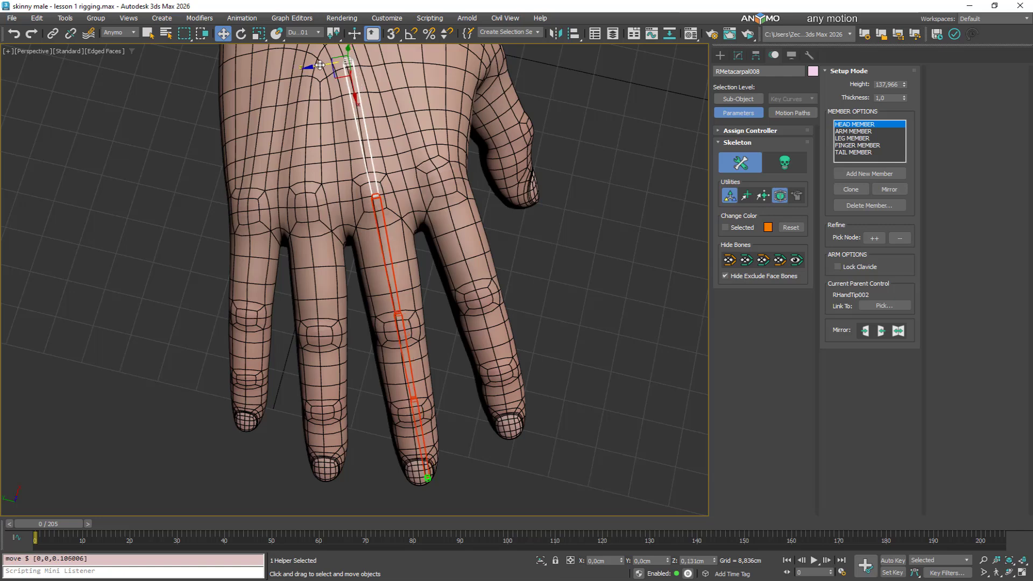
Unhide all bones, isolate the index finger chain, and reposition its metacarpal from above to align the chain with the finger
{"action": "middle_click_drag", "start_coordinate": [319, 65], "coordinate": [407, 134], "text": "alt"}
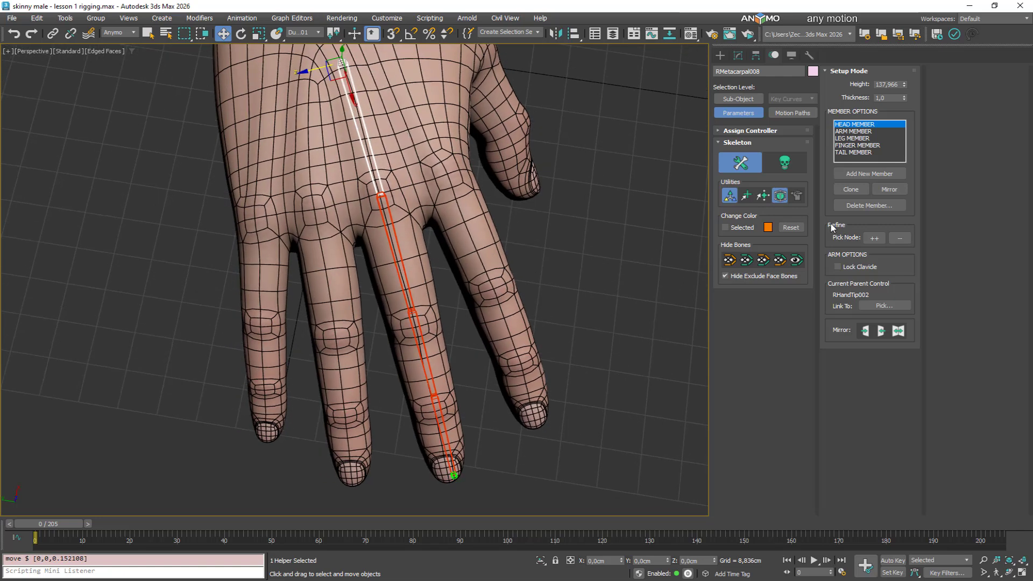
{"action": "left_click", "coordinate": [799, 260]}
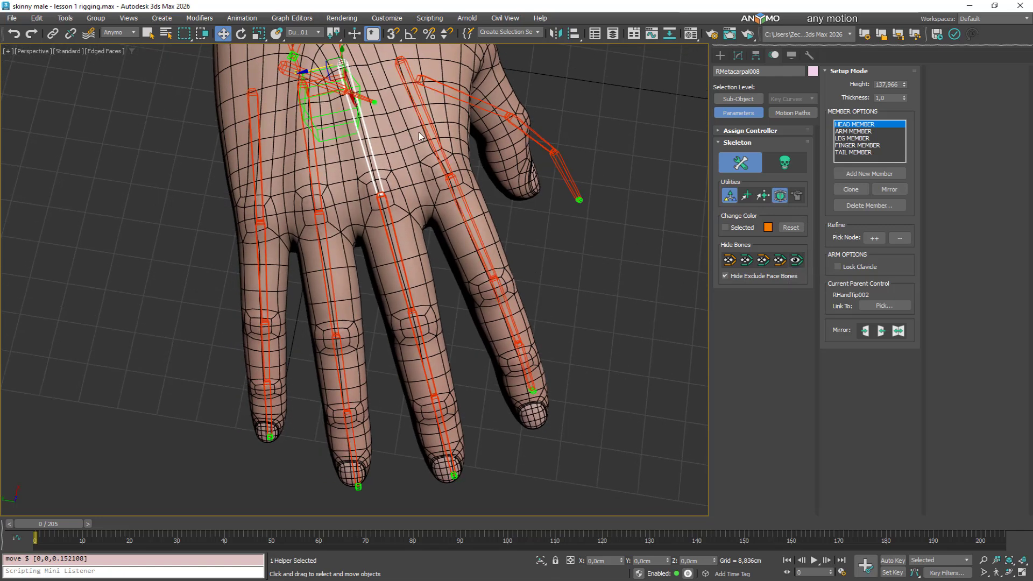
{"action": "left_click", "coordinate": [420, 136]}
{"action": "left_click", "coordinate": [781, 262]}
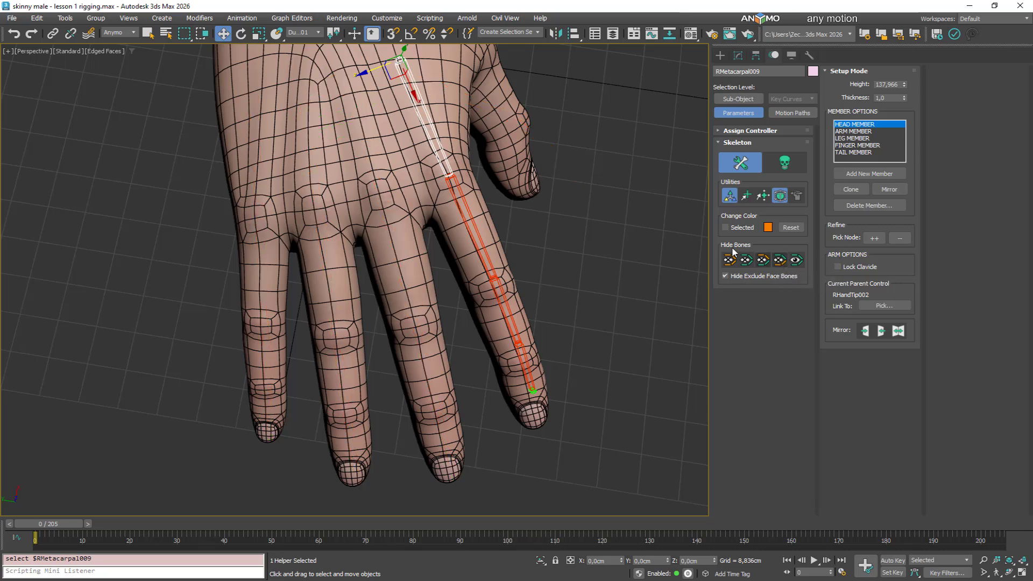
{"action": "middle_click_drag", "start_coordinate": [390, 89], "coordinate": [389, 119]}
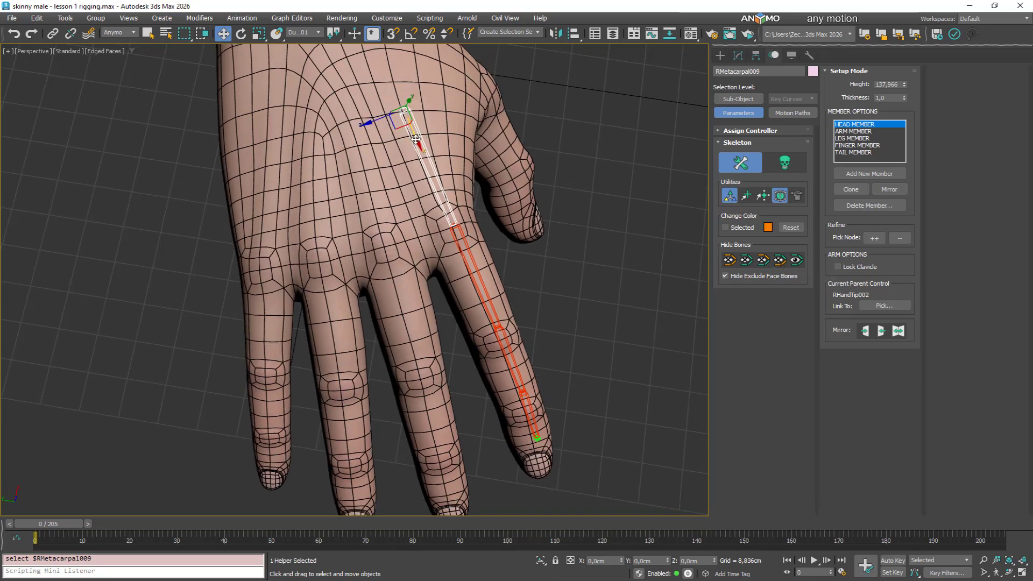
{"action": "left_click_drag", "start_coordinate": [416, 138], "coordinate": [370, 117]}
Raise the index finger's metacarpal about 0.22 cm in side view
{"action": "middle_click_drag", "start_coordinate": [646, 345], "coordinate": [413, 307], "text": "alt"}
{"action": "left_click", "coordinate": [434, 355]}
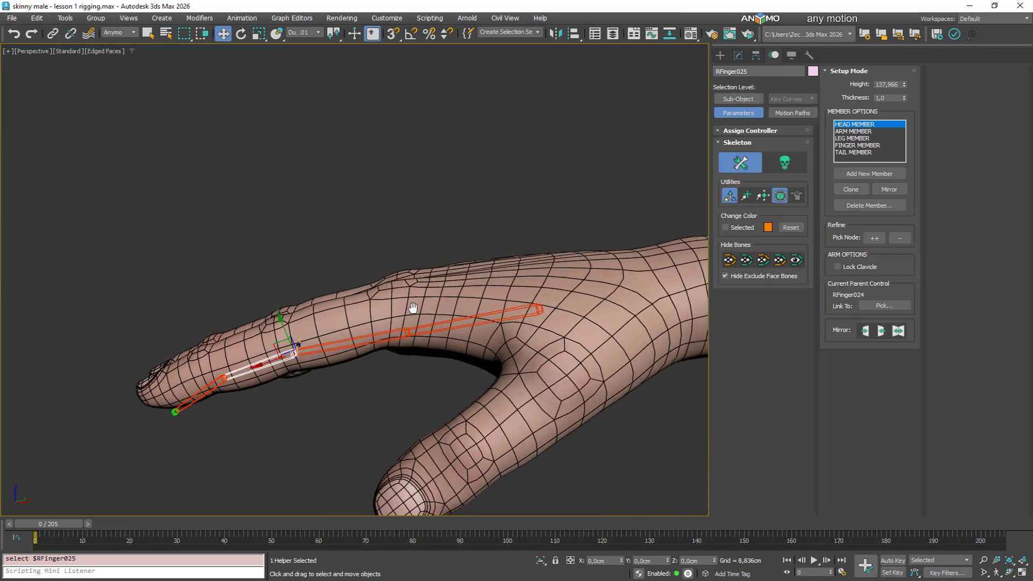
{"action": "left_click", "coordinate": [478, 316]}
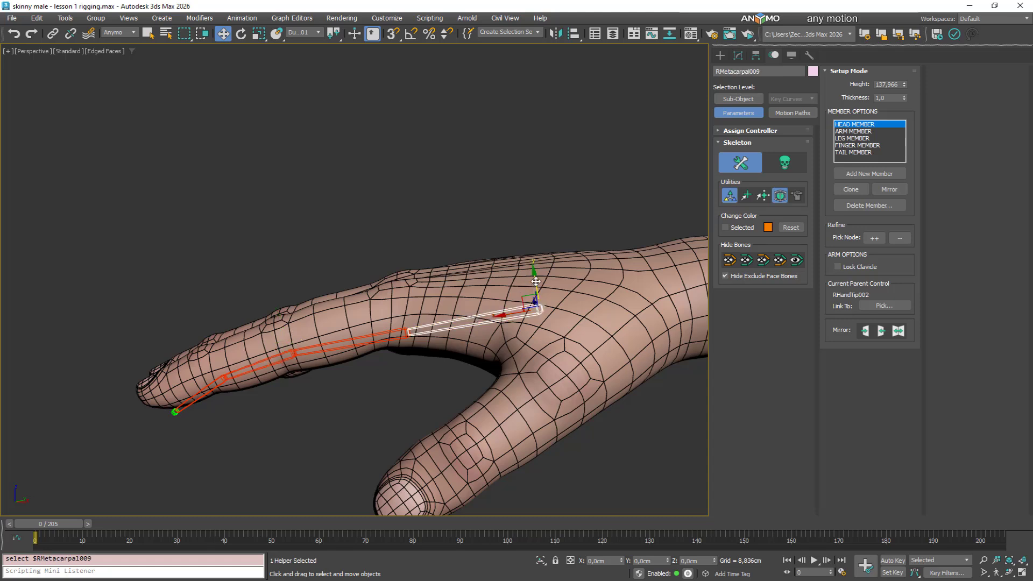
{"action": "left_click_drag", "start_coordinate": [532, 274], "coordinate": [534, 265]}
{"action": "middle_click_drag", "start_coordinate": [396, 336], "coordinate": [397, 326], "text": "alt"}
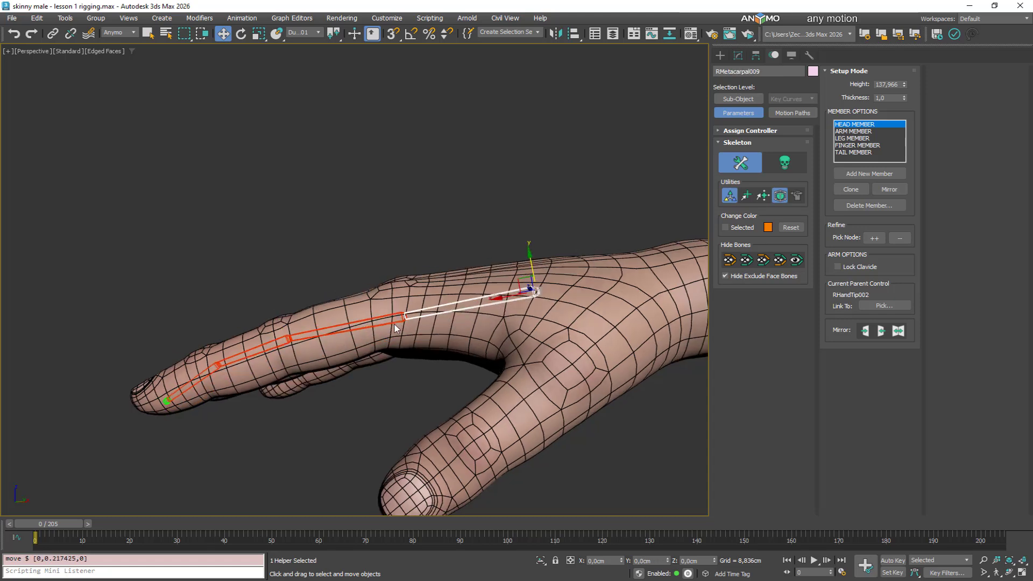
Fit the index finger's middle and end joints to their knuckles and extend its tip node to the mesh fingertip in side view
{"action": "left_click", "coordinate": [288, 342]}
{"action": "left_click_drag", "start_coordinate": [284, 317], "coordinate": [268, 339]}
{"action": "left_click_drag", "start_coordinate": [214, 385], "coordinate": [200, 381]}
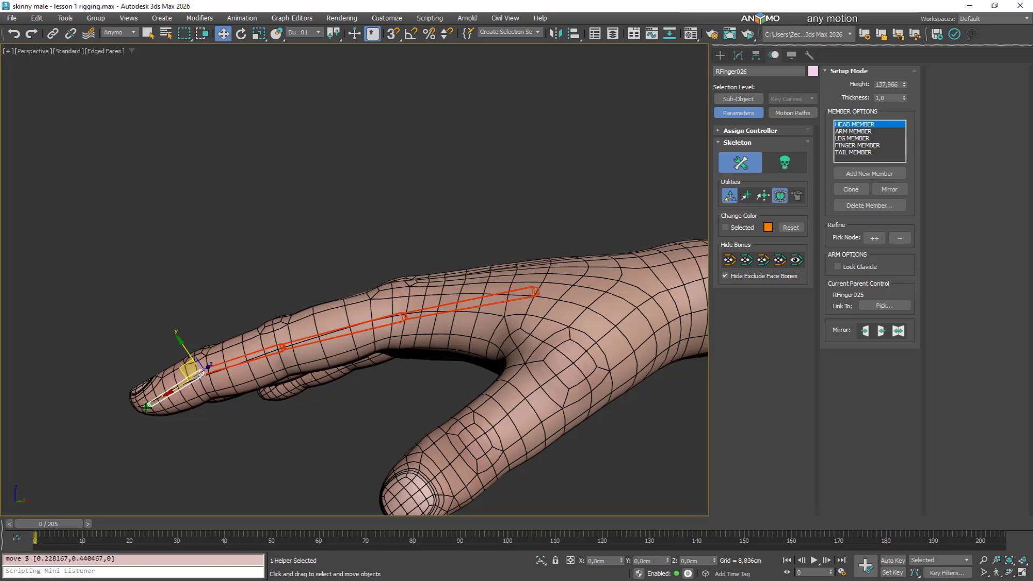
{"action": "left_click_drag", "start_coordinate": [146, 407], "coordinate": [133, 411]}
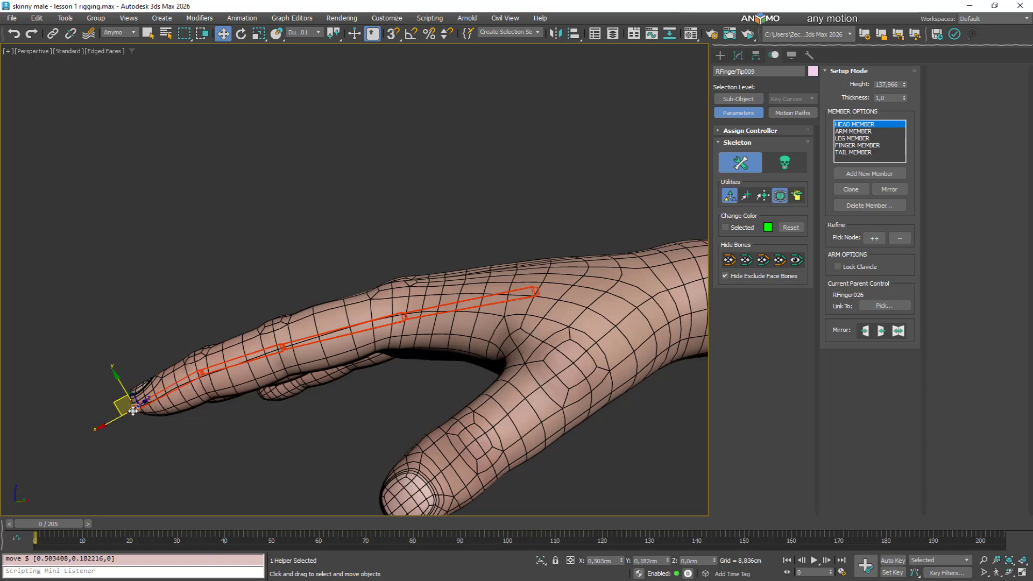
From above, shift the index finger's metacarpal about 0.19 cm toward the middle finger
{"action": "left_click", "coordinate": [430, 317]}
{"action": "middle_click_drag", "start_coordinate": [430, 316], "coordinate": [563, 303], "text": "alt"}
{"action": "left_click_drag", "start_coordinate": [407, 114], "coordinate": [402, 114]}
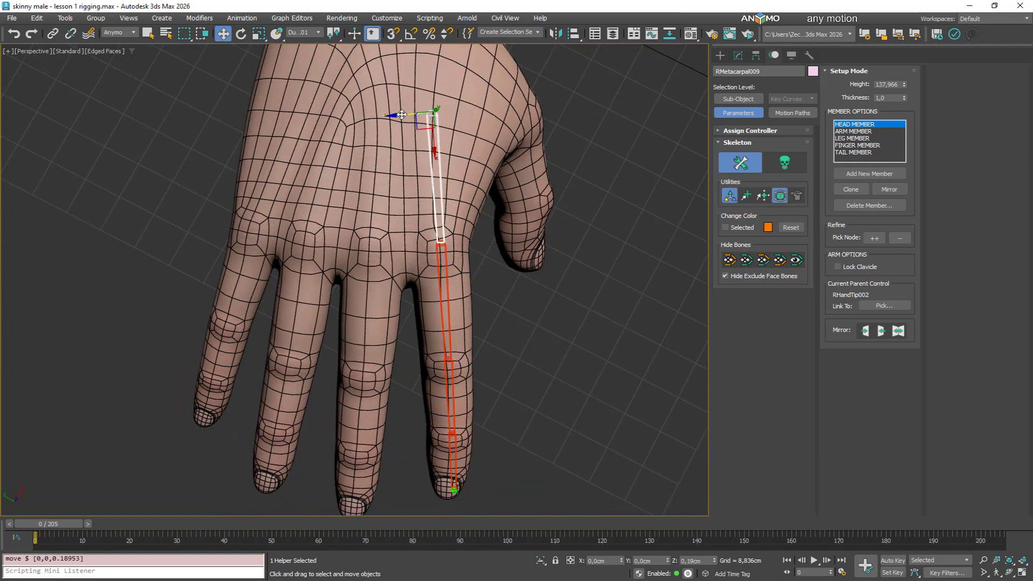
Unhide all bones, isolate the middle finger chain again, and raise its metacarpal about 0.58 cm
{"action": "middle_click_drag", "start_coordinate": [443, 195], "coordinate": [525, 285], "text": "alt"}
{"action": "left_click", "coordinate": [799, 259]}
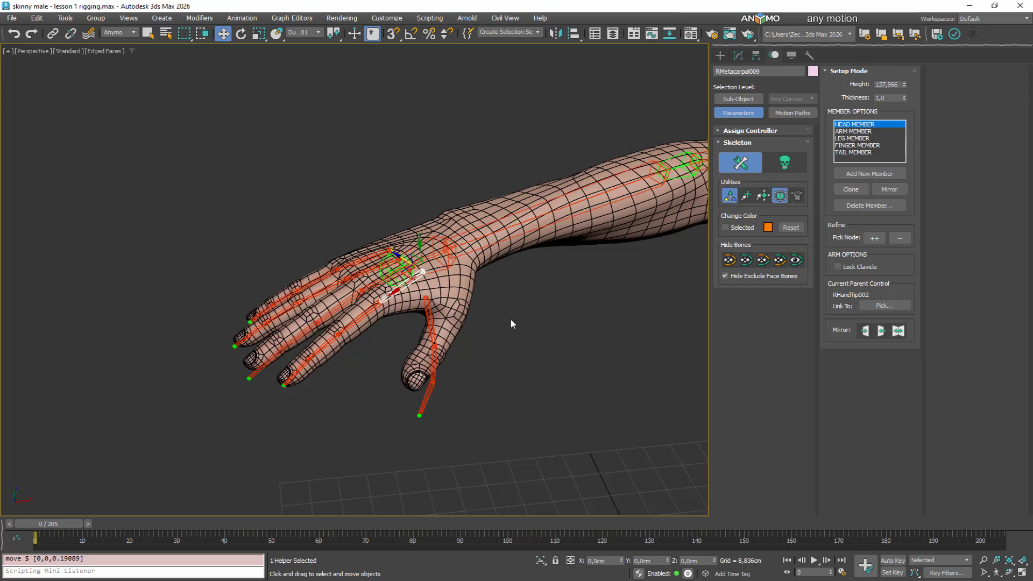
{"action": "left_click", "coordinate": [430, 308]}
{"action": "middle_click_drag", "start_coordinate": [430, 308], "coordinate": [498, 319], "text": "alt"}
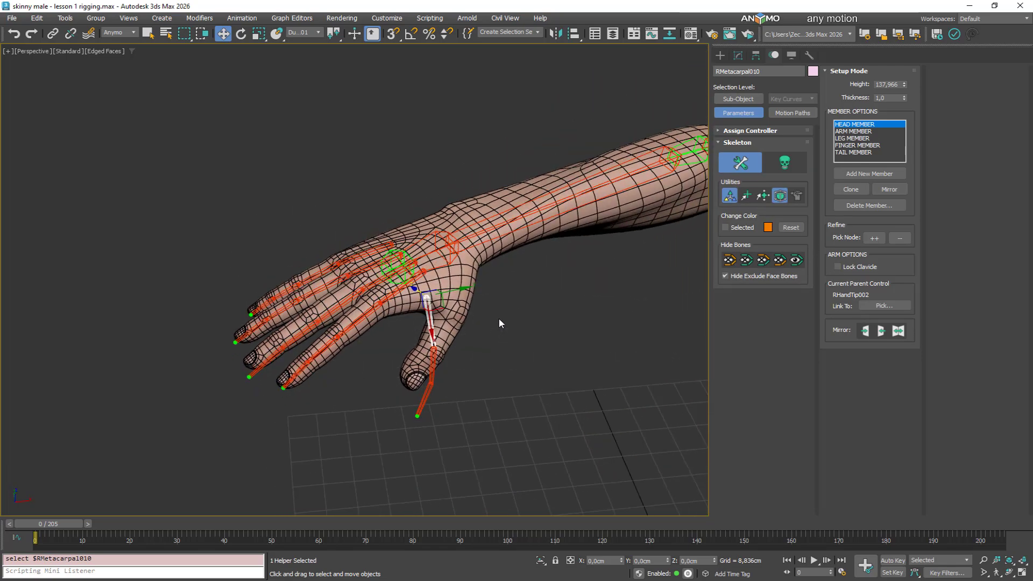
{"action": "left_click", "coordinate": [375, 285]}
{"action": "middle_click_drag", "start_coordinate": [375, 285], "coordinate": [590, 245], "text": "alt"}
{"action": "left_click", "coordinate": [785, 264]}
{"action": "scroll", "coordinate": [370, 263], "scroll_direction": "up", "scroll_amount": 4}
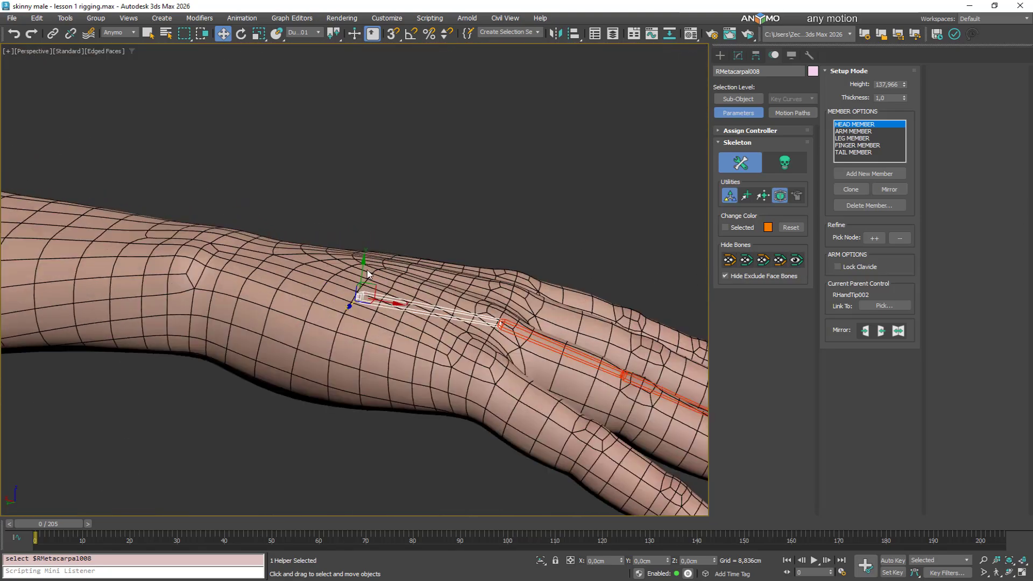
{"action": "left_click_drag", "start_coordinate": [364, 276], "coordinate": [367, 264]}
From the thumb side, raise the middle finger's metacarpal about 0.14 cm more
{"action": "scroll", "coordinate": [487, 296], "scroll_direction": "down", "scroll_amount": 4}
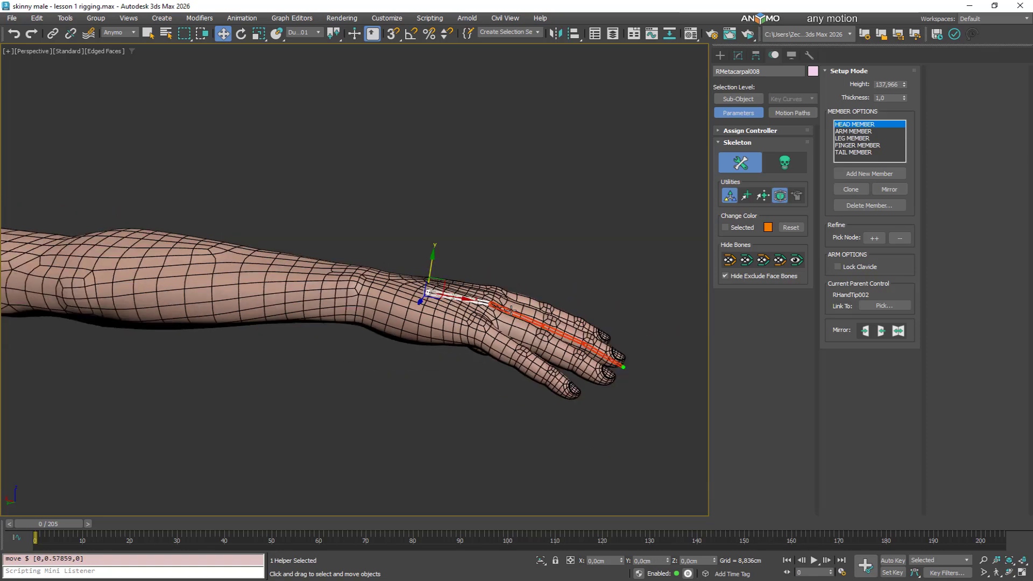
{"action": "middle_click_drag", "start_coordinate": [487, 295], "coordinate": [383, 296], "text": "alt"}
{"action": "scroll", "coordinate": [457, 270], "scroll_direction": "up", "scroll_amount": 5}
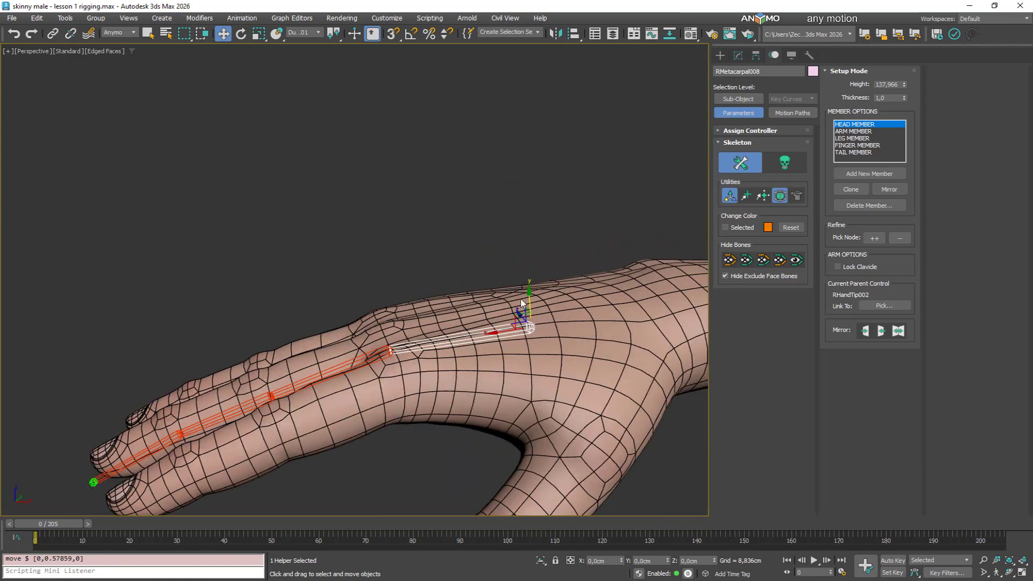
{"action": "left_click_drag", "start_coordinate": [529, 303], "coordinate": [529, 299]}
{"action": "middle_click_drag", "start_coordinate": [457, 364], "coordinate": [451, 354], "text": "alt"}
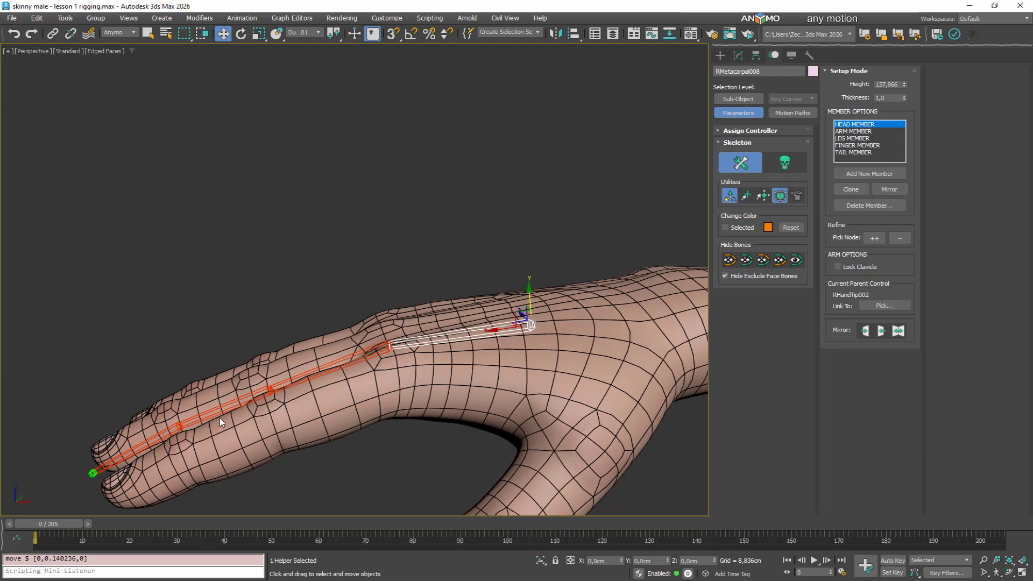
In side view, fit the middle finger's middle and end joints to their knuckles and extend its tip node to the mesh fingertip
{"action": "left_click", "coordinate": [240, 401]}
{"action": "middle_click_drag", "start_coordinate": [240, 400], "coordinate": [283, 384], "text": "alt"}
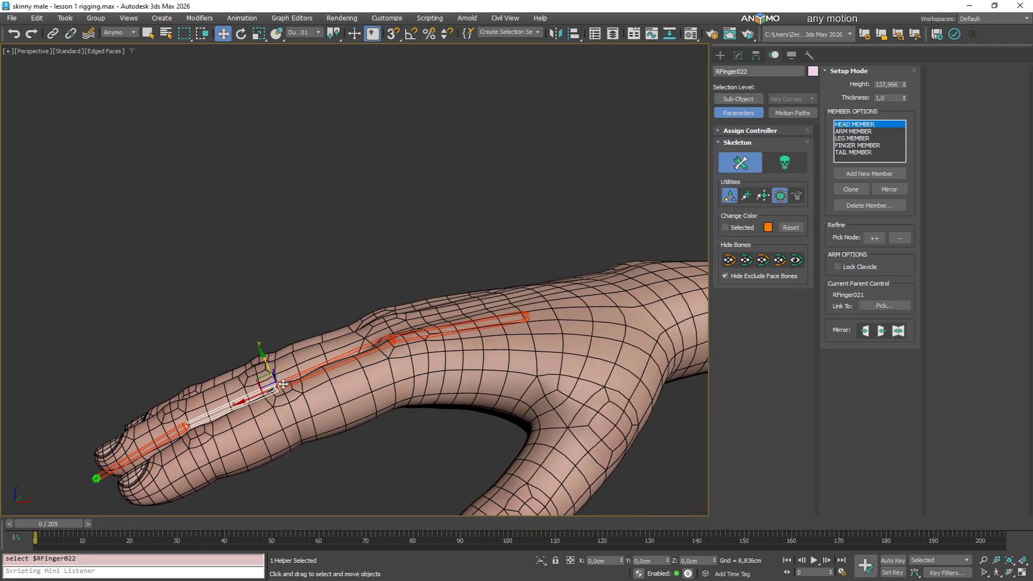
{"action": "left_click_drag", "start_coordinate": [262, 379], "coordinate": [251, 385]}
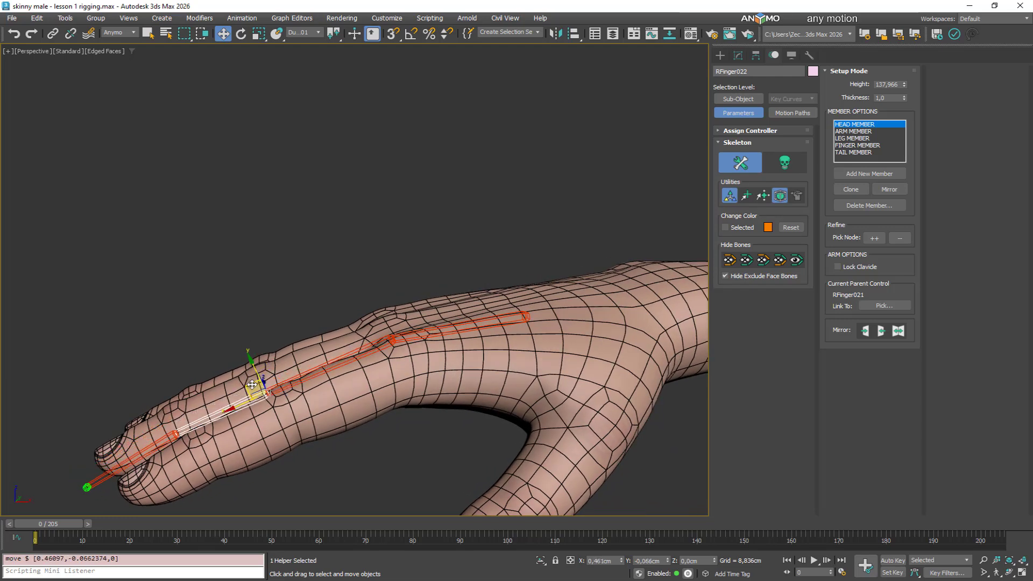
{"action": "left_click", "coordinate": [164, 438]}
{"action": "left_click_drag", "start_coordinate": [164, 438], "coordinate": [168, 432]}
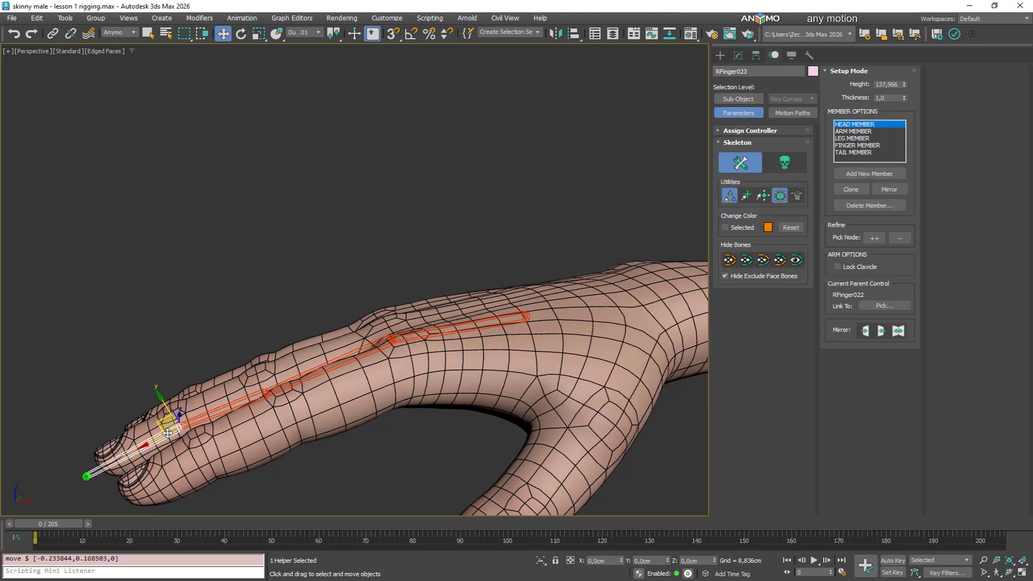
{"action": "mouse_move", "coordinate": [92, 476]}
{"action": "left_mouse_down"}
{"action": "mouse_move", "coordinate": [100, 469]}
{"action": "mouse_move", "coordinate": [85, 460]}
{"action": "left_mouse_up"}
{"action": "left_click", "coordinate": [86, 477]}
{"action": "scroll", "coordinate": [323, 353], "scroll_direction": "down", "scroll_amount": 3}
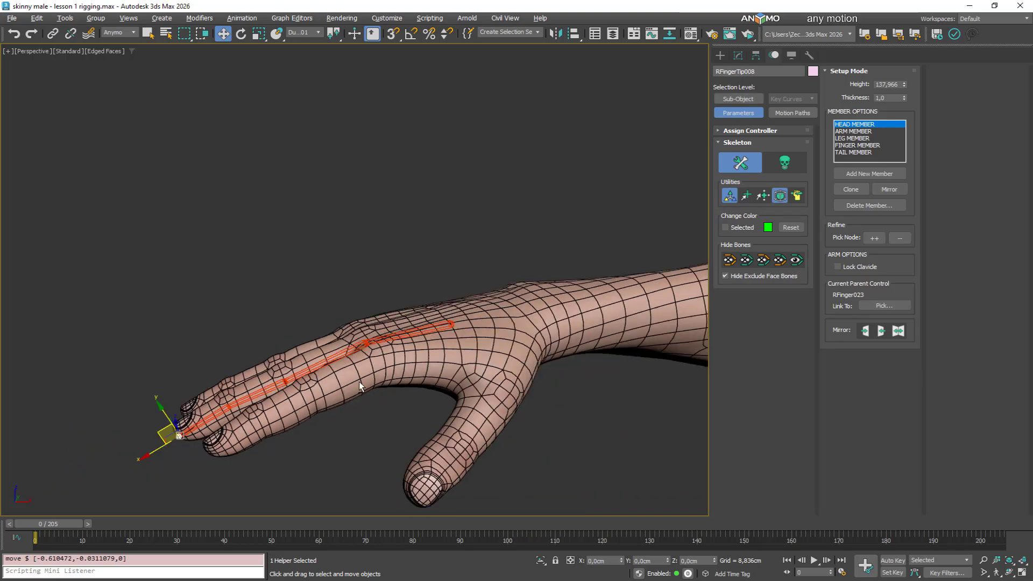
From above, shift the middle finger's metacarpal about 0.19 cm toward the ring finger and save the scene
{"action": "middle_click_drag", "start_coordinate": [323, 353], "coordinate": [247, 311], "text": "alt"}
{"action": "middle_click_drag", "start_coordinate": [247, 311], "coordinate": [360, 353]}
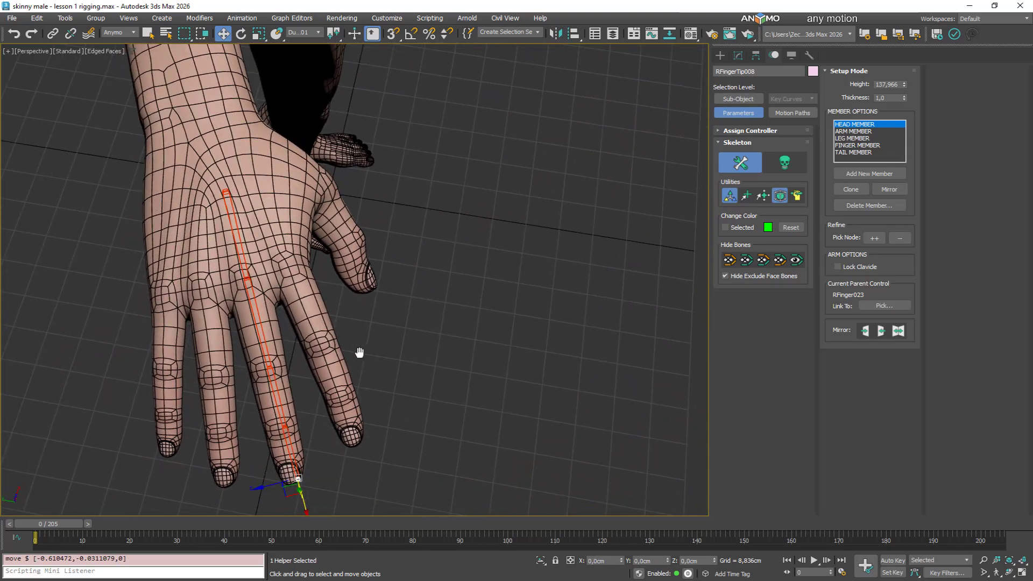
{"action": "left_click", "coordinate": [241, 233]}
{"action": "left_click_drag", "start_coordinate": [195, 199], "coordinate": [192, 199]}
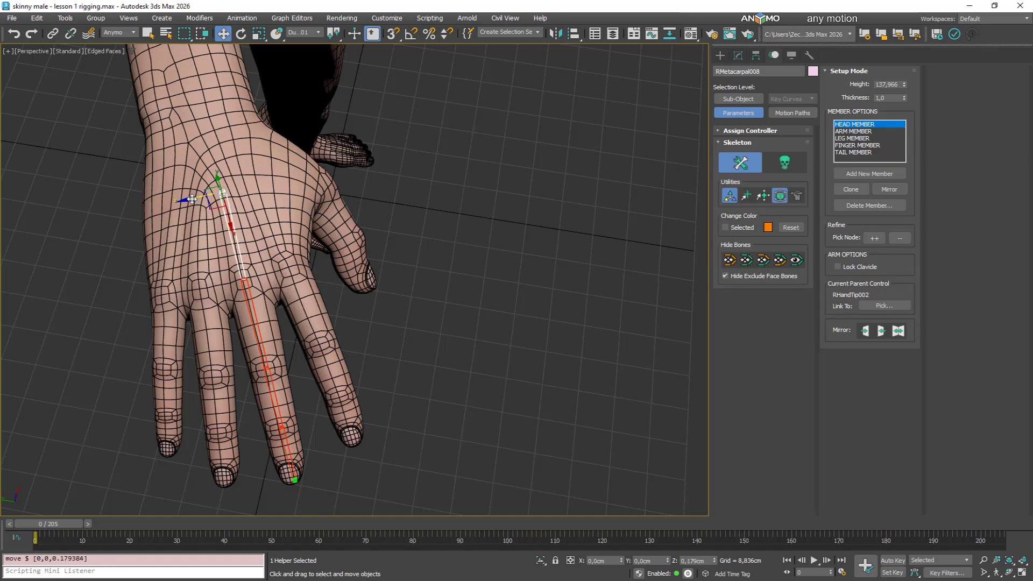
{"action": "middle_click_drag", "start_coordinate": [285, 252], "coordinate": [270, 250], "text": "alt"}
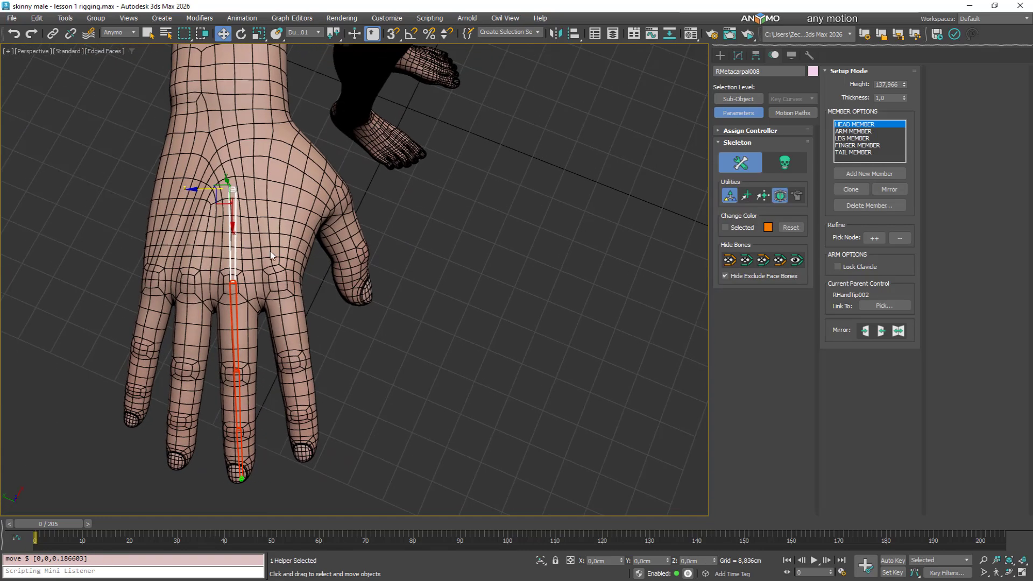
{"action": "key", "text": "ctrl+s"}
{"action": "middle_click_drag", "start_coordinate": [444, 341], "coordinate": [541, 360], "text": "alt"}
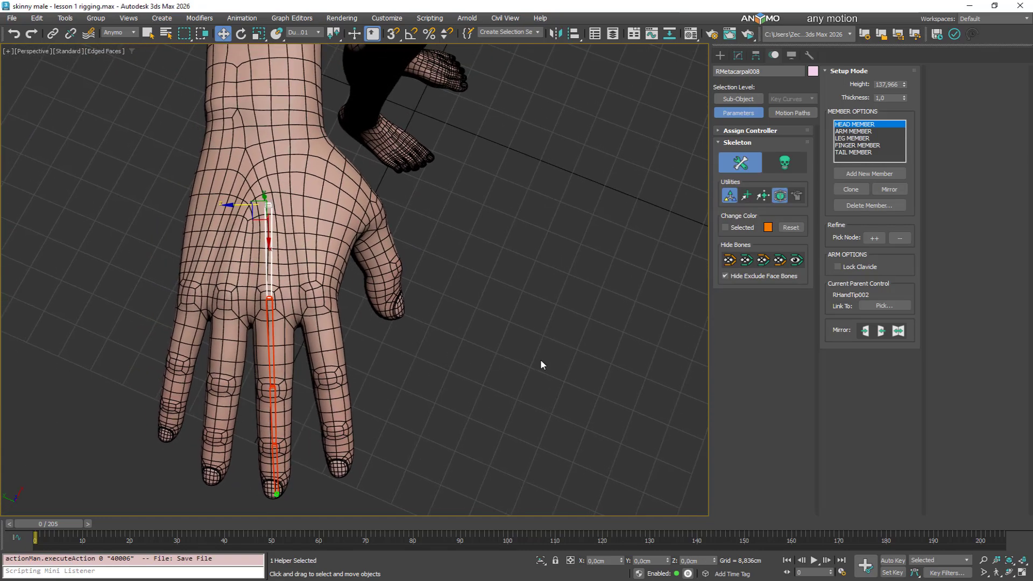
Unhide all bones and isolate the right thumb's bone chain
{"action": "left_click", "coordinate": [794, 262]}
{"action": "left_click", "coordinate": [339, 228]}
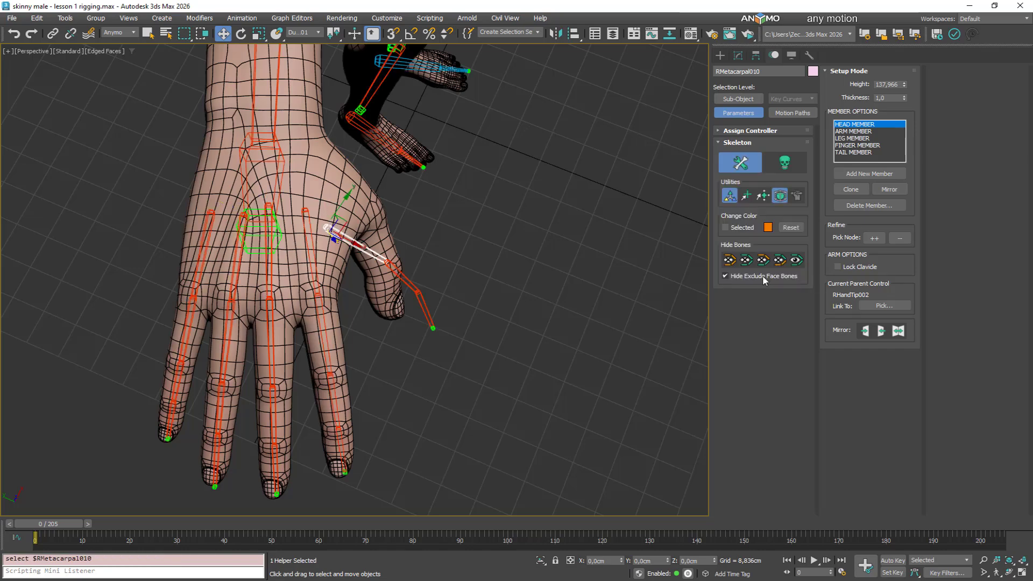
{"action": "left_click", "coordinate": [779, 261]}
{"action": "middle_click_drag", "start_coordinate": [482, 258], "coordinate": [392, 280]}
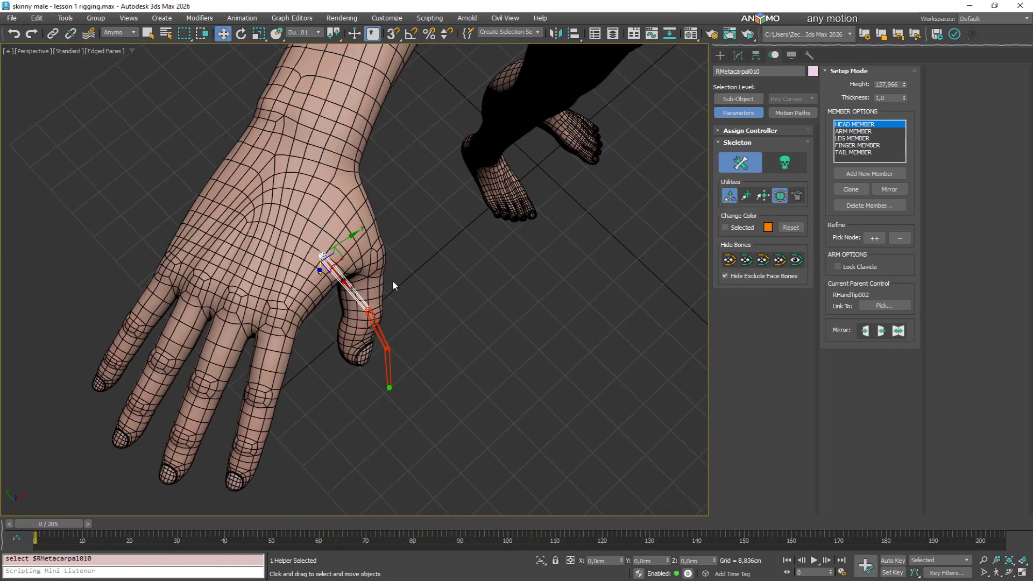
From above, move the thumb's metacarpal back toward the wrist and place its first finger joint at the thumb's knuckle
{"action": "scroll", "coordinate": [340, 258], "scroll_direction": "up", "scroll_amount": 4}
{"action": "left_click_drag", "start_coordinate": [325, 253], "coordinate": [336, 121]}
{"action": "left_click", "coordinate": [407, 218]}
{"action": "left_click_drag", "start_coordinate": [408, 217], "coordinate": [378, 251]}
From the thumb side, lower the thumb's metacarpal about 1.09 cm and raise its first finger joint to the mesh knuckle
{"action": "middle_click_drag", "start_coordinate": [381, 316], "coordinate": [342, 278], "text": "alt"}
{"action": "left_click", "coordinate": [442, 214]}
{"action": "middle_click_drag", "start_coordinate": [532, 226], "coordinate": [523, 217], "text": "alt"}
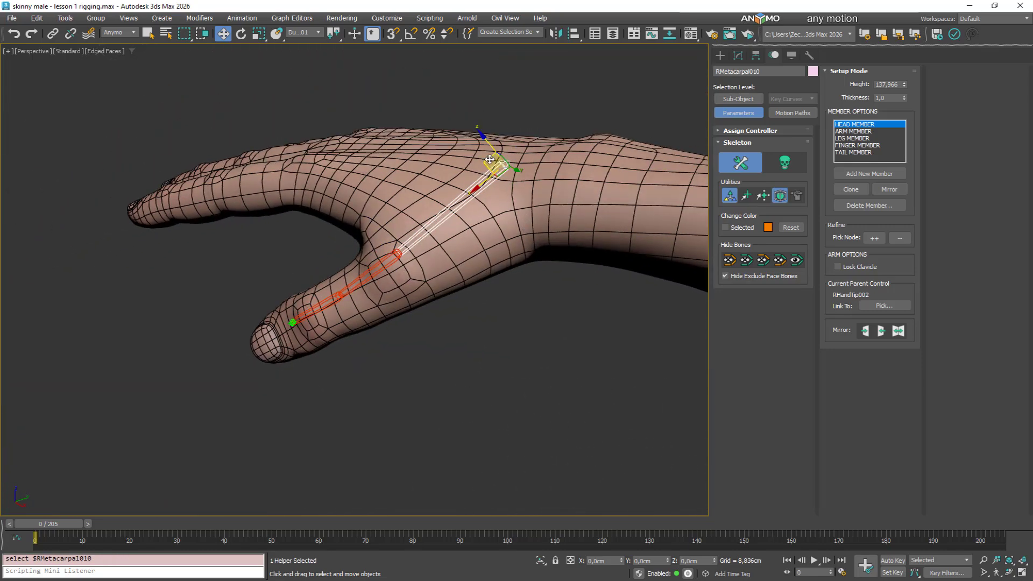
{"action": "left_click_drag", "start_coordinate": [489, 142], "coordinate": [503, 164]}
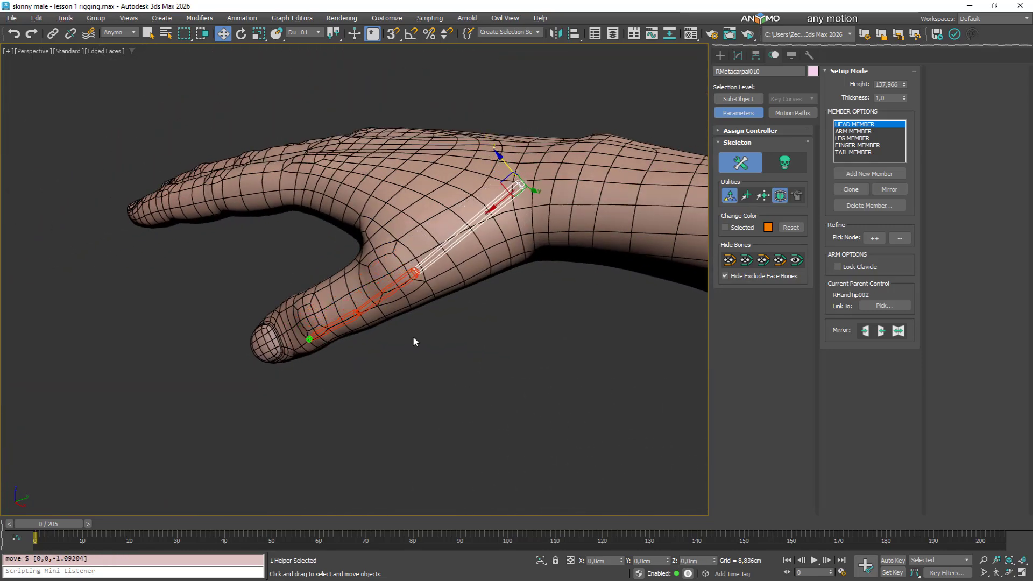
{"action": "left_click", "coordinate": [403, 286]}
{"action": "left_click_drag", "start_coordinate": [399, 250], "coordinate": [397, 232]}
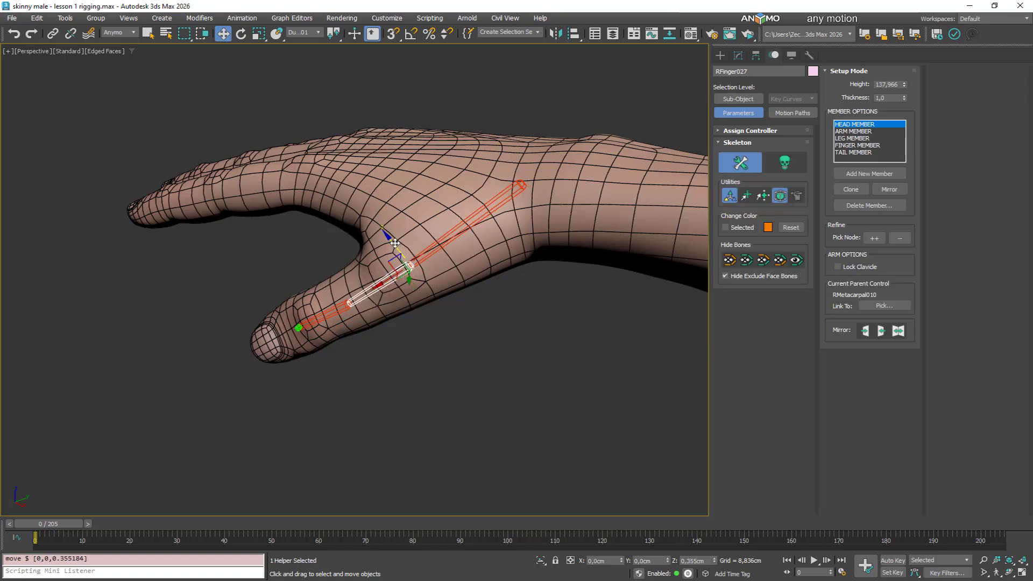
From above, shift the thumb's first joint about 0.5 cm along the thumb and fit its end joint and tip node to the mesh
{"action": "middle_click_drag", "start_coordinate": [457, 259], "coordinate": [447, 302], "text": "alt"}
{"action": "left_click_drag", "start_coordinate": [404, 254], "coordinate": [413, 282]}
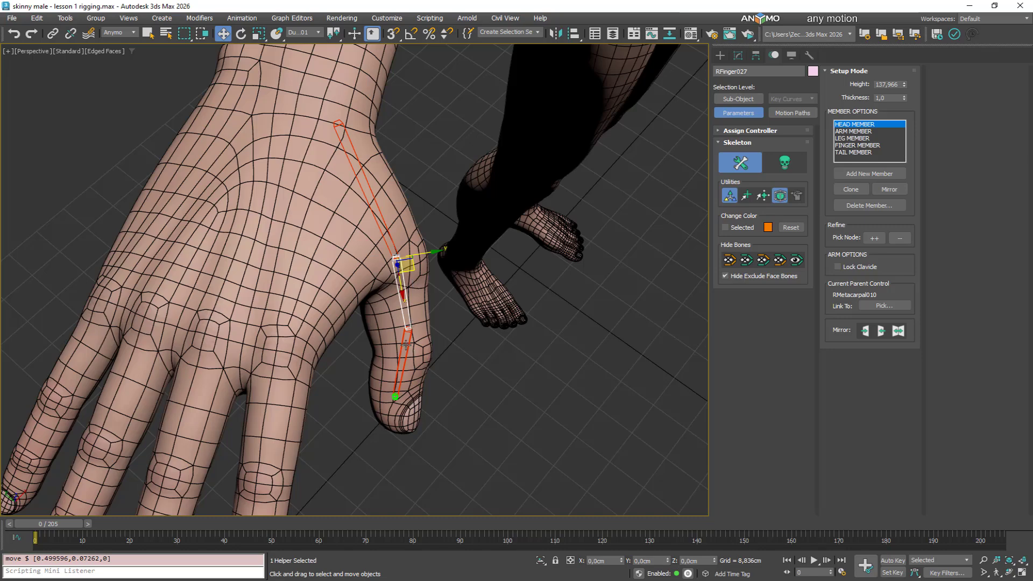
{"action": "left_click_drag", "start_coordinate": [406, 345], "coordinate": [401, 371]}
{"action": "left_click_drag", "start_coordinate": [383, 420], "coordinate": [386, 438]}
From the thumb side, rotate the thumb's metacarpal slightly and lower it about 0.51 cm
{"action": "left_click", "coordinate": [382, 215]}
{"action": "middle_click_drag", "start_coordinate": [382, 215], "coordinate": [468, 242], "text": "alt"}
{"action": "right_click", "coordinate": [420, 186]}
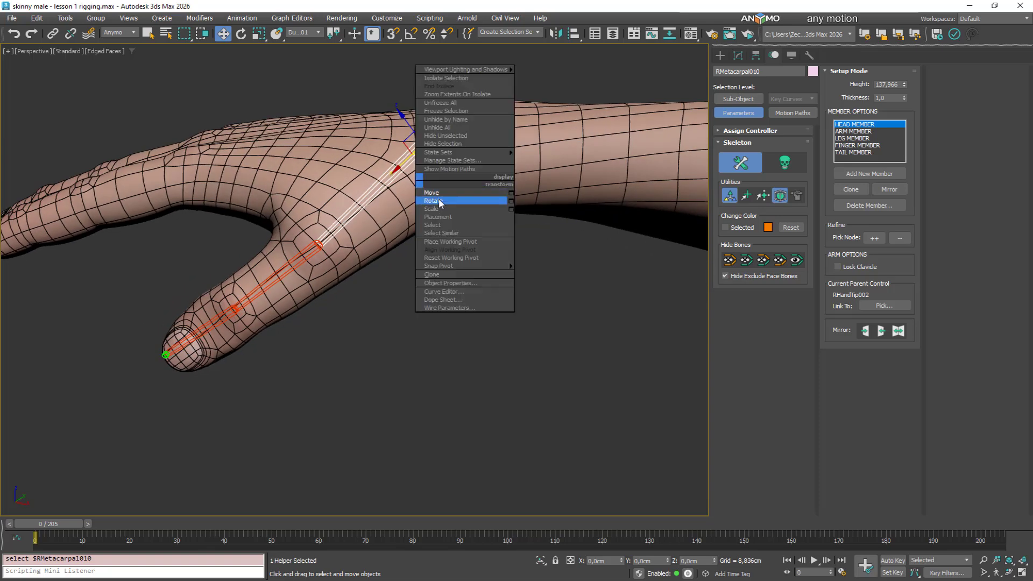
{"action": "left_click", "coordinate": [433, 201]}
{"action": "mouse_move", "coordinate": [420, 127]}
{"action": "left_mouse_down"}
{"action": "mouse_move", "coordinate": [410, 123]}
{"action": "mouse_move", "coordinate": [414, 132]}
{"action": "left_mouse_up"}
{"action": "right_click", "coordinate": [422, 174]}
{"action": "left_click", "coordinate": [444, 189]}
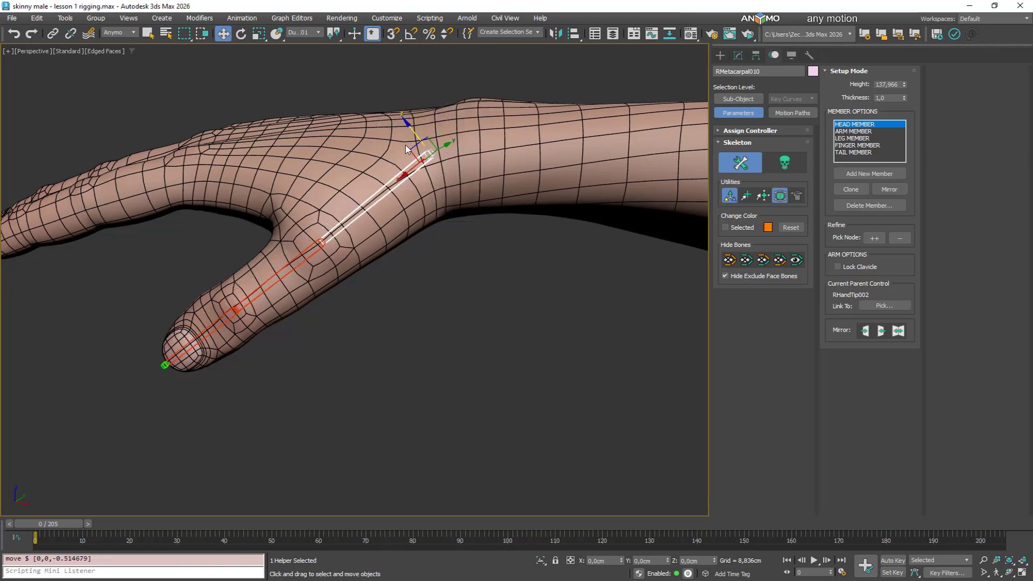
From above, shift the thumb's first joint about 0.47 cm and its end joint about 0.22 cm toward the palm
{"action": "middle_click_drag", "start_coordinate": [408, 148], "coordinate": [458, 265], "text": "alt"}
{"action": "left_click", "coordinate": [438, 268]}
{"action": "left_click_drag", "start_coordinate": [454, 261], "coordinate": [439, 269]}
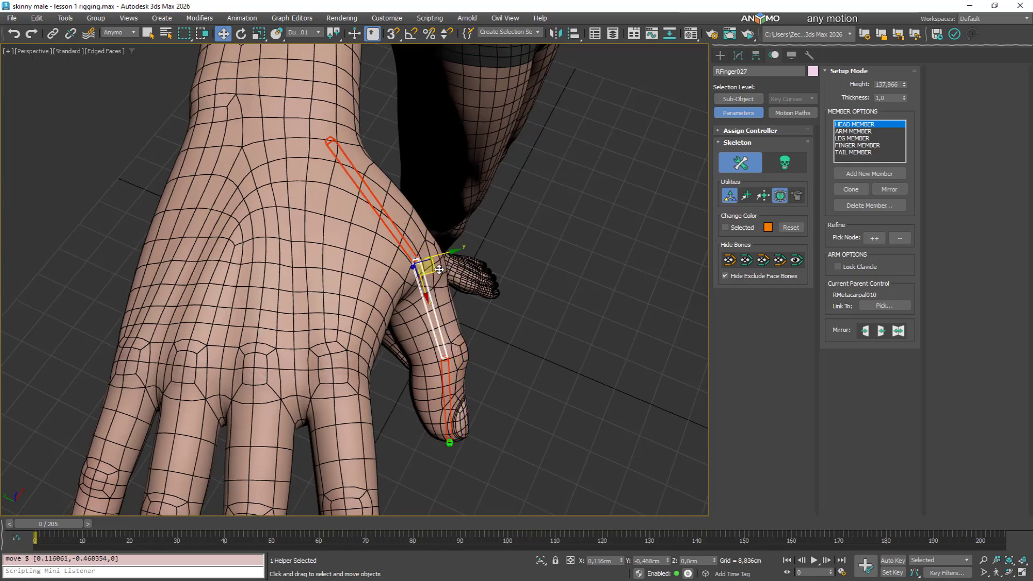
{"action": "left_click", "coordinate": [451, 378]}
{"action": "left_click_drag", "start_coordinate": [451, 379], "coordinate": [448, 393]}
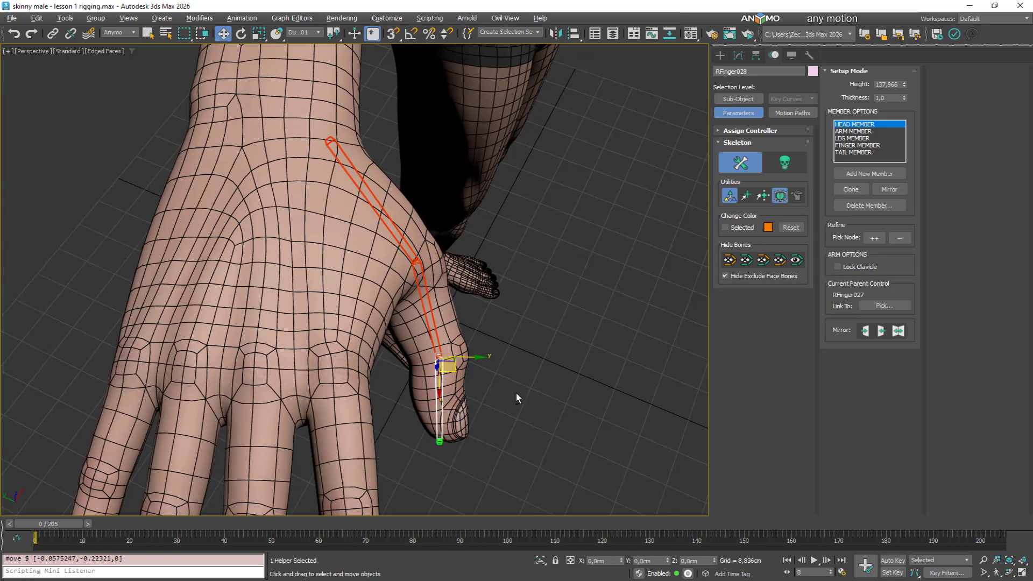
Try to move the thumb's tip node closer to the end of the mesh thumb, and undo the last change
{"action": "middle_click_drag", "start_coordinate": [517, 398], "coordinate": [440, 472], "text": "alt"}
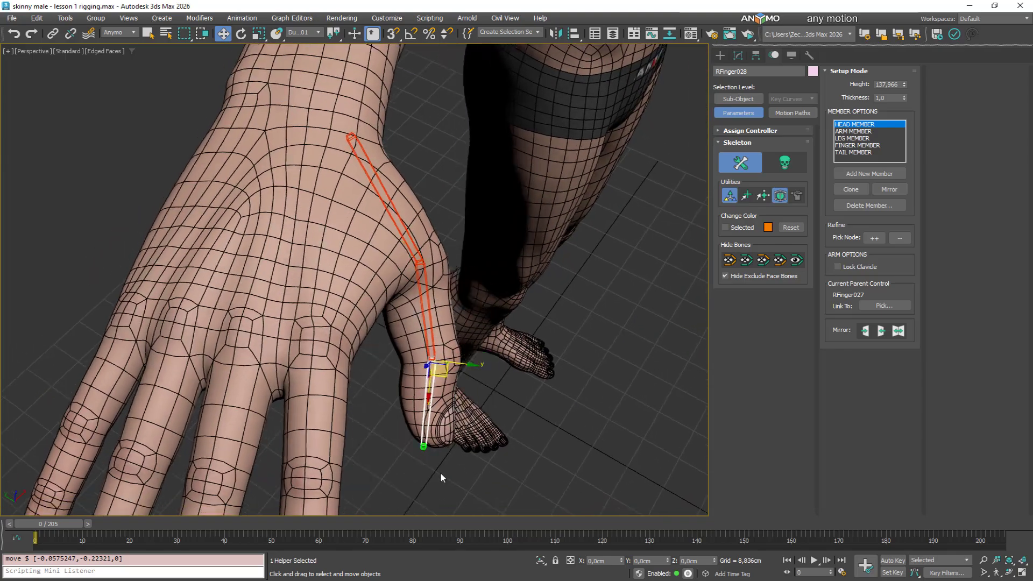
{"action": "left_click", "coordinate": [424, 447]}
{"action": "left_click_drag", "start_coordinate": [424, 447], "coordinate": [433, 458]}
{"action": "middle_click_drag", "start_coordinate": [433, 458], "coordinate": [401, 302], "text": "alt"}
{"action": "key", "text": "ctrl+z"}
Unhide all bones and mirror the fitted right arm, including its hand and fingers, onto the left arm
{"action": "middle_click_drag", "start_coordinate": [611, 366], "coordinate": [586, 356], "text": "alt"}
{"action": "left_click", "coordinate": [797, 261]}
{"action": "scroll", "coordinate": [506, 323], "scroll_direction": "down", "scroll_amount": 6}
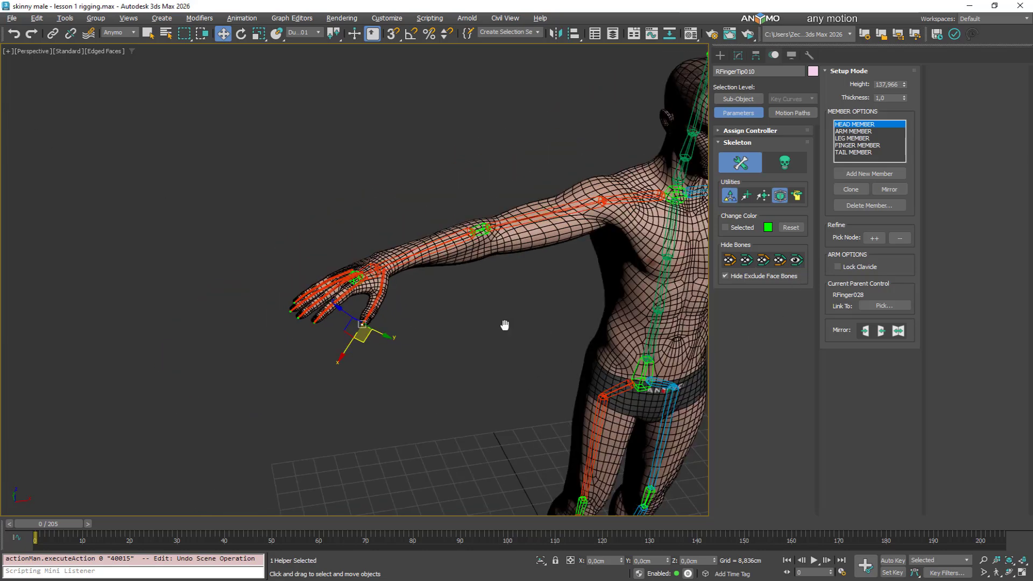
{"action": "middle_click_drag", "start_coordinate": [505, 325], "coordinate": [423, 252], "text": "alt"}
{"action": "left_click", "coordinate": [310, 256]}
{"action": "middle_click_drag", "start_coordinate": [554, 295], "coordinate": [376, 322]}
{"action": "middle_click_drag", "start_coordinate": [661, 224], "coordinate": [498, 264]}
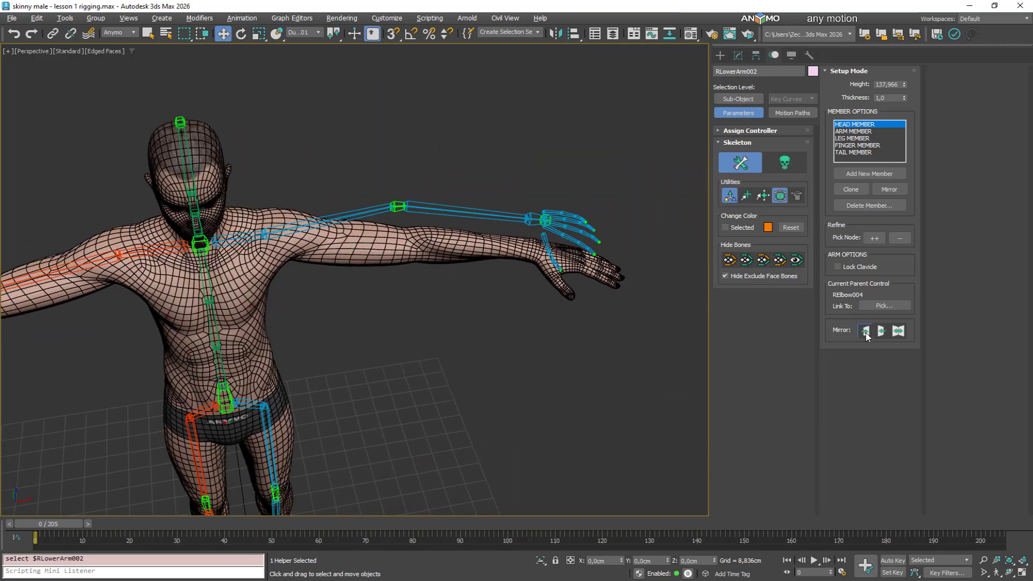
{"action": "middle_click_drag", "start_coordinate": [612, 325], "coordinate": [603, 289], "text": "alt"}
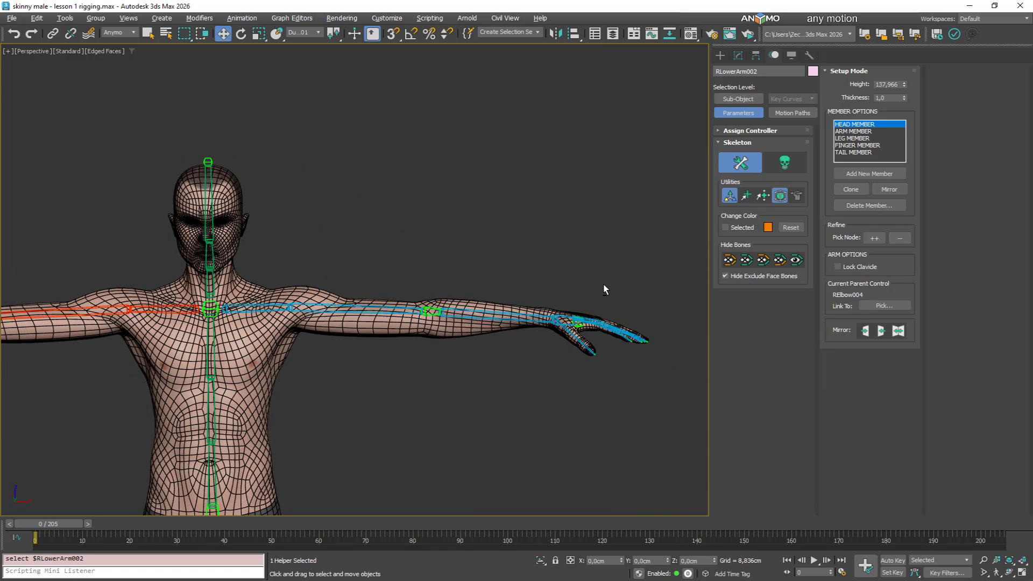
Look over the mirrored arm skeleton and save the scene as skinny male - lesson 1 rigging01.max
{"action": "middle_click_drag", "start_coordinate": [391, 370], "coordinate": [479, 283]}
{"action": "scroll", "coordinate": [170, 271], "scroll_direction": "down", "scroll_amount": 1}
{"action": "scroll", "coordinate": [170, 226], "scroll_direction": "up", "scroll_amount": 3}
{"action": "middle_click_drag", "start_coordinate": [251, 262], "coordinate": [411, 399], "text": "alt"}
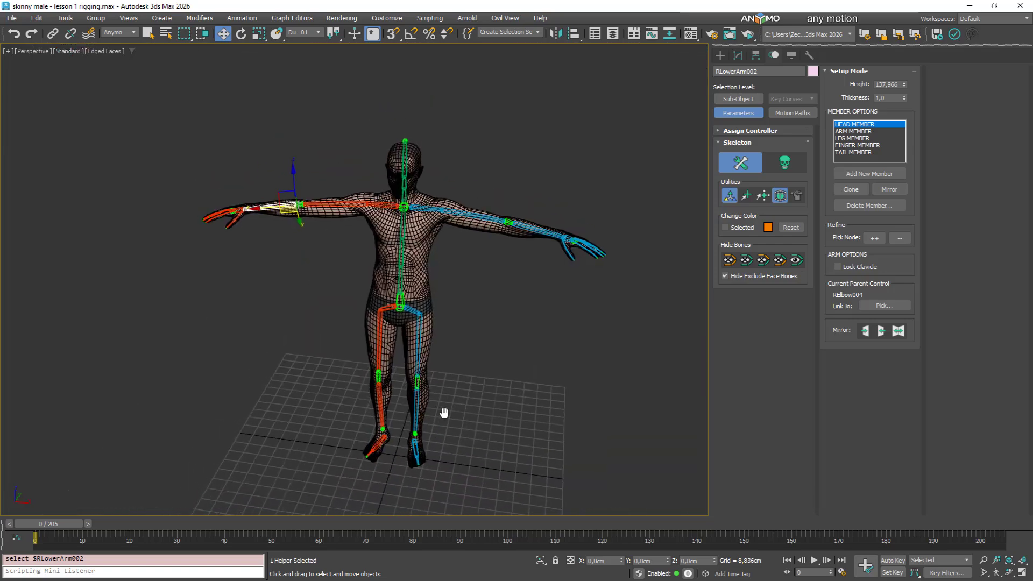
{"action": "middle_click_drag", "start_coordinate": [440, 410], "coordinate": [412, 399], "text": "alt"}
Select the right foot bone, turn off edged faces, and remove the toe's tip node using Refine
{"action": "scroll", "coordinate": [365, 388], "scroll_direction": "up", "scroll_amount": 5}
{"action": "left_click", "coordinate": [353, 386]}
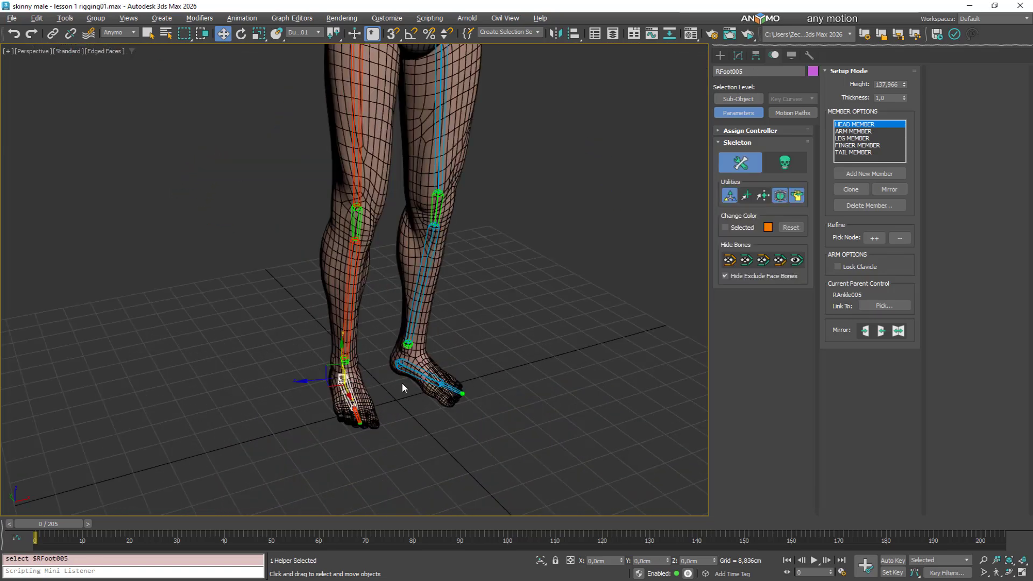
{"action": "scroll", "coordinate": [404, 387], "scroll_direction": "up", "scroll_amount": 6}
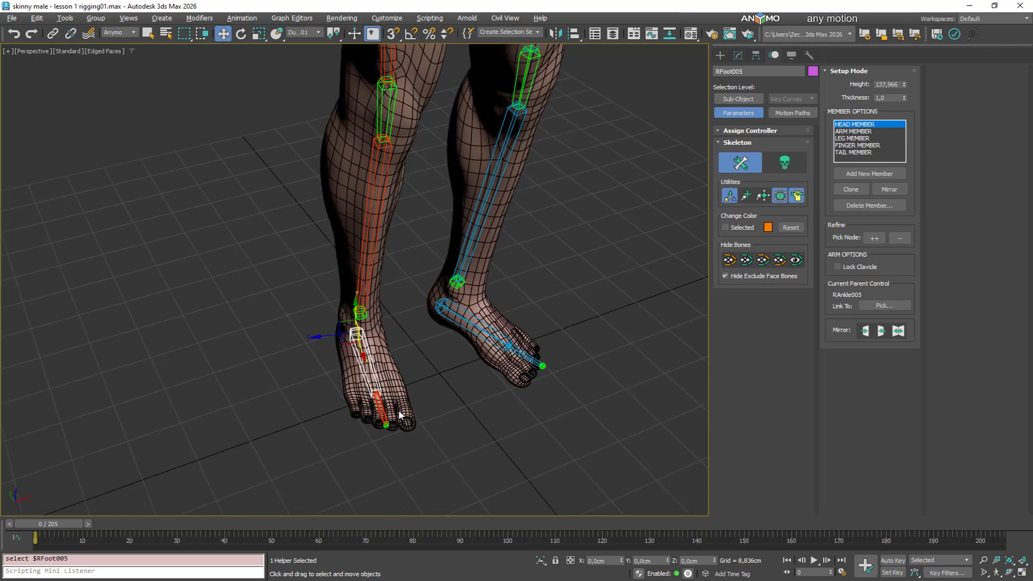
{"action": "key", "text": "F4"}
{"action": "scroll", "coordinate": [415, 400], "scroll_direction": "up", "scroll_amount": 5}
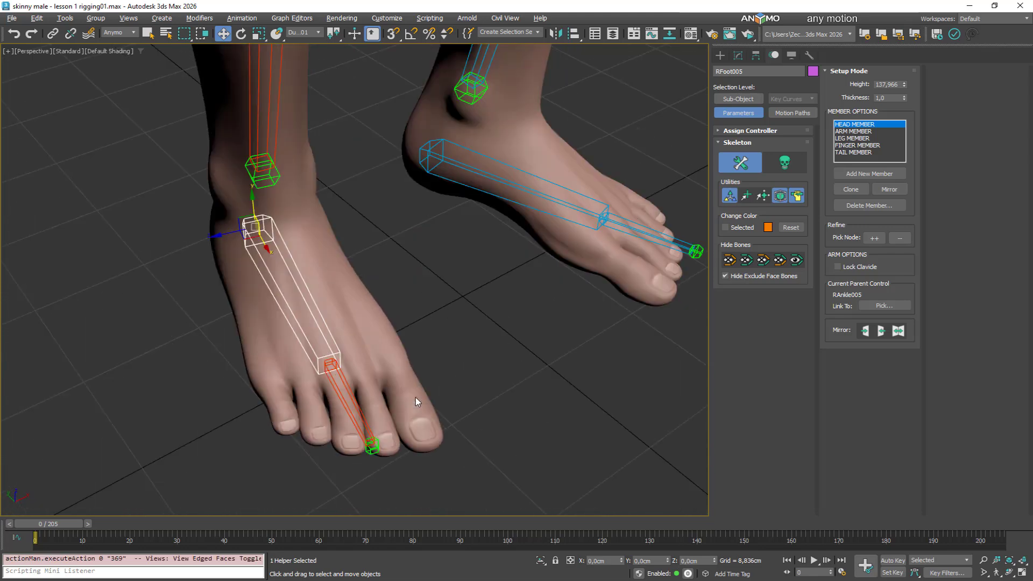
{"action": "left_click", "coordinate": [899, 238]}
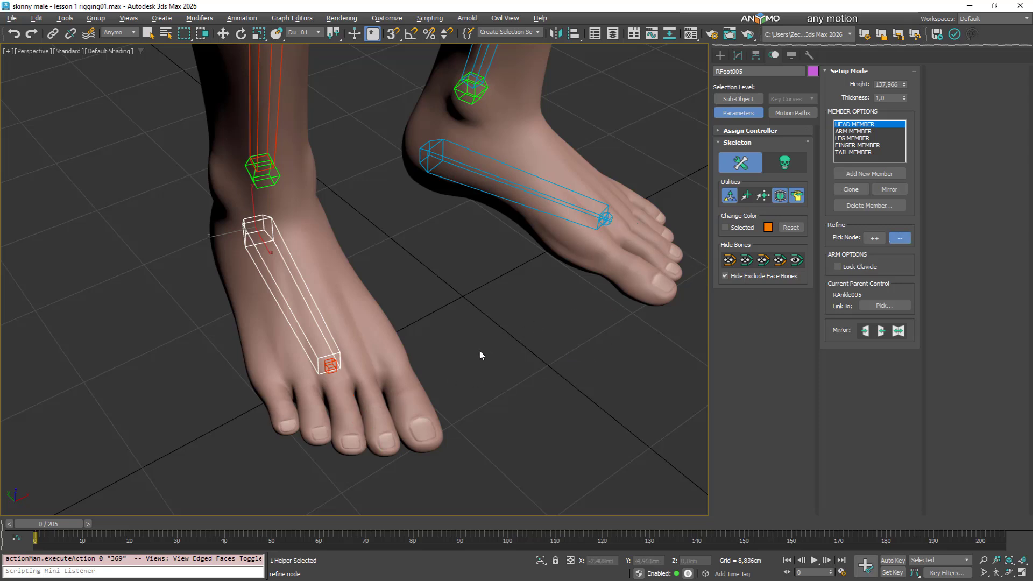
Increase the thickness of the right foot's main toe node to about 2.31
{"action": "left_click", "coordinate": [334, 367]}
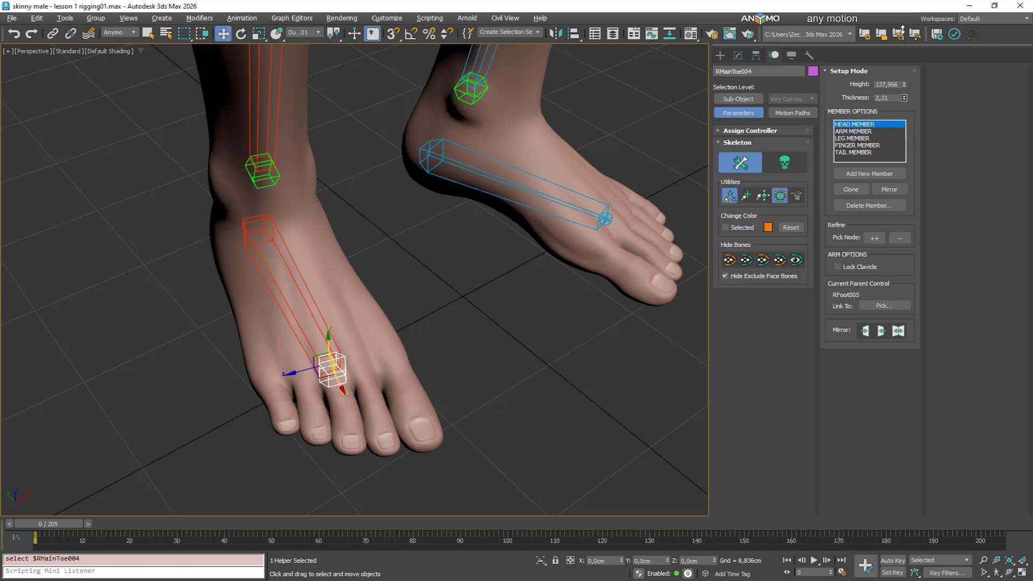
{"action": "left_click_drag", "start_coordinate": [903, 30], "coordinate": [903, 31]}
{"action": "mouse_move", "coordinate": [439, 314]}
{"action": "middle_mouse_down"}
{"action": "mouse_move", "coordinate": [442, 339]}
{"action": "mouse_move", "coordinate": [438, 308]}
{"action": "middle_mouse_up"}
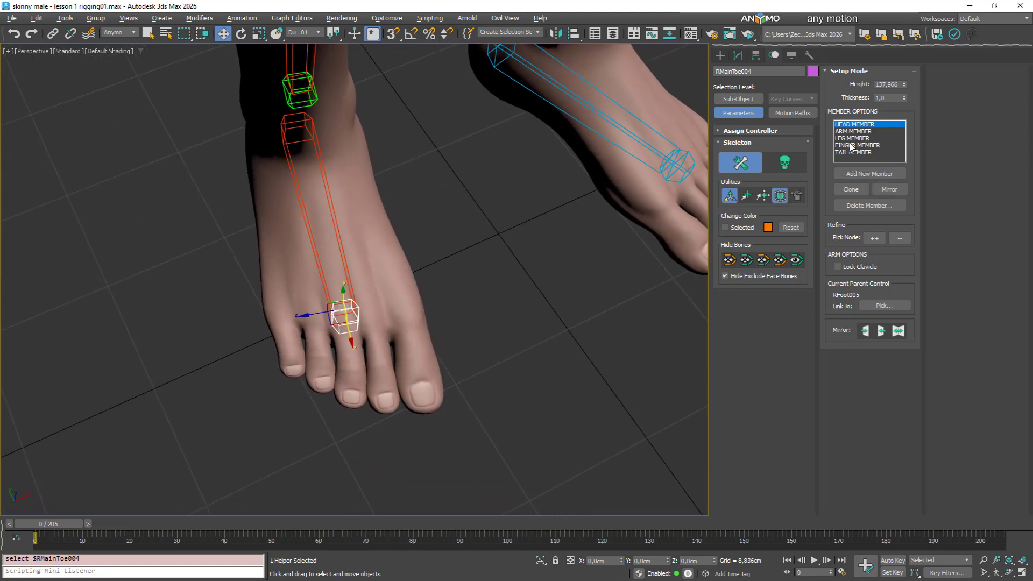
Add a new finger member to the right foot's main toe node
{"action": "left_click", "coordinate": [851, 147]}
{"action": "left_click", "coordinate": [876, 173]}
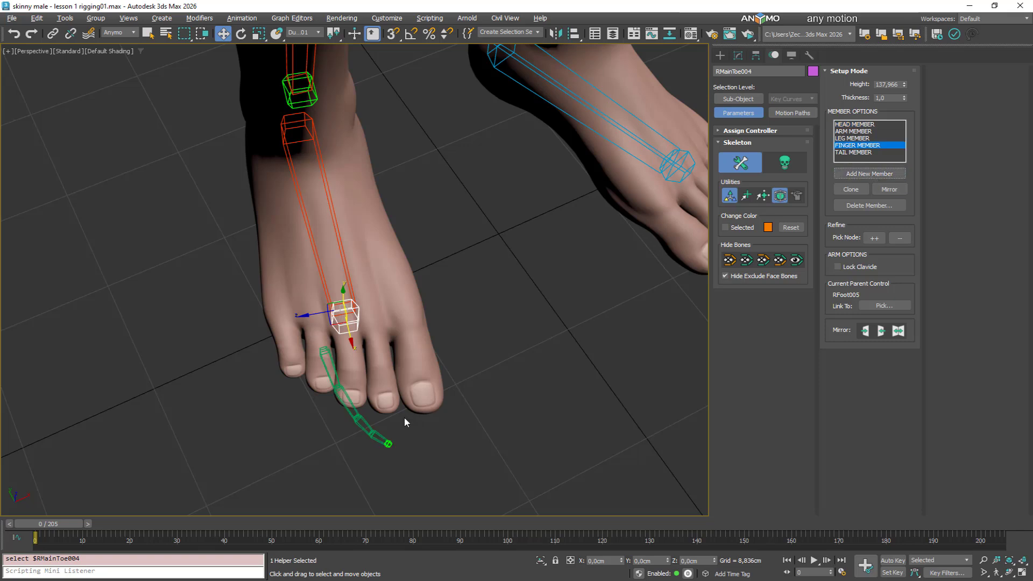
{"action": "scroll", "coordinate": [315, 372], "scroll_direction": "up", "scroll_amount": 3}
Rotate the new finger member's base bone to point along the toes and move it to the base of the little toe
{"action": "left_click", "coordinate": [335, 371]}
{"action": "right_click", "coordinate": [387, 353]}
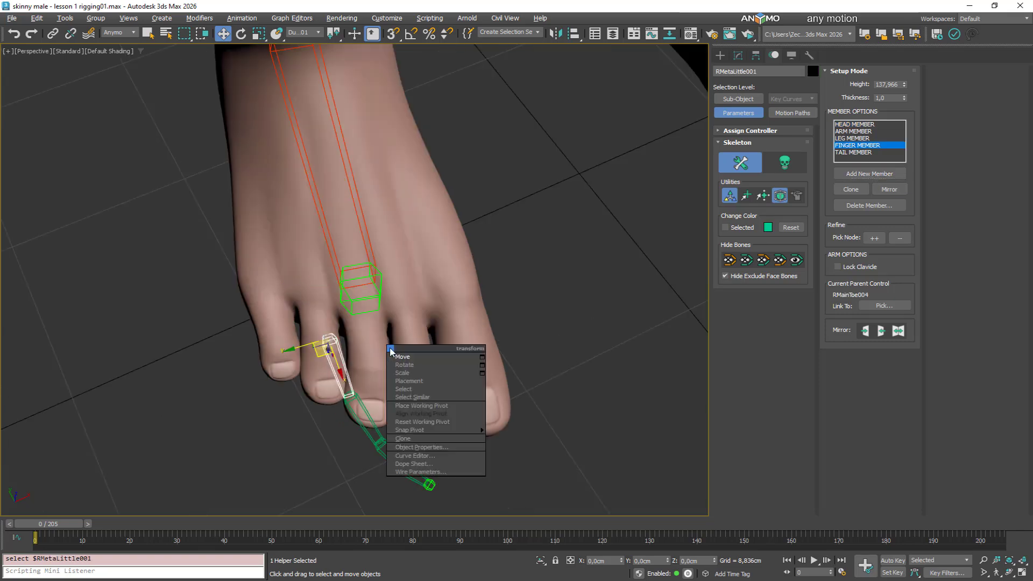
{"action": "left_click", "coordinate": [404, 365]}
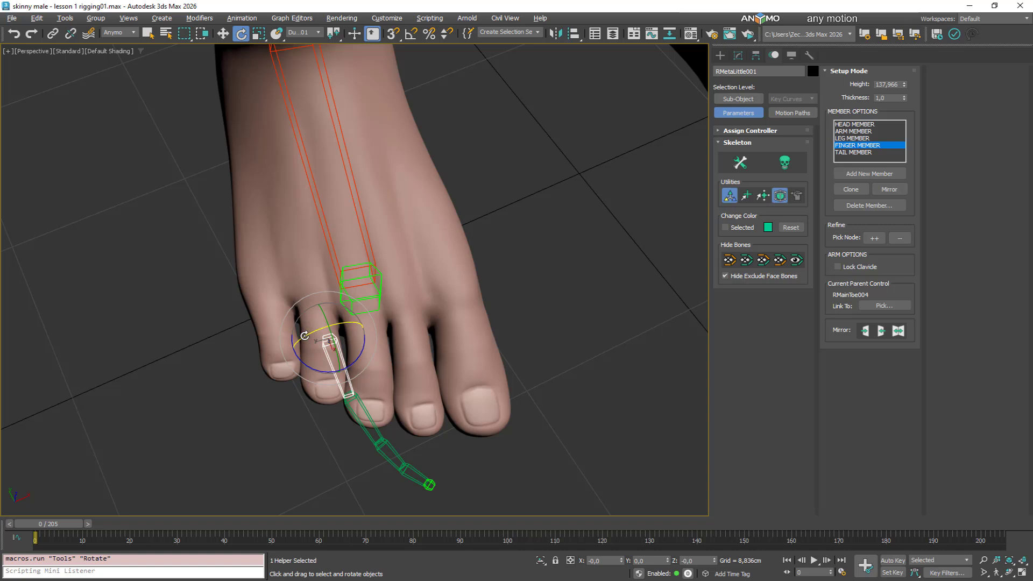
{"action": "left_click_drag", "start_coordinate": [304, 336], "coordinate": [420, 327]}
{"action": "left_click_drag", "start_coordinate": [357, 360], "coordinate": [243, 274]}
{"action": "right_click", "coordinate": [396, 357]}
{"action": "left_click", "coordinate": [411, 369]}
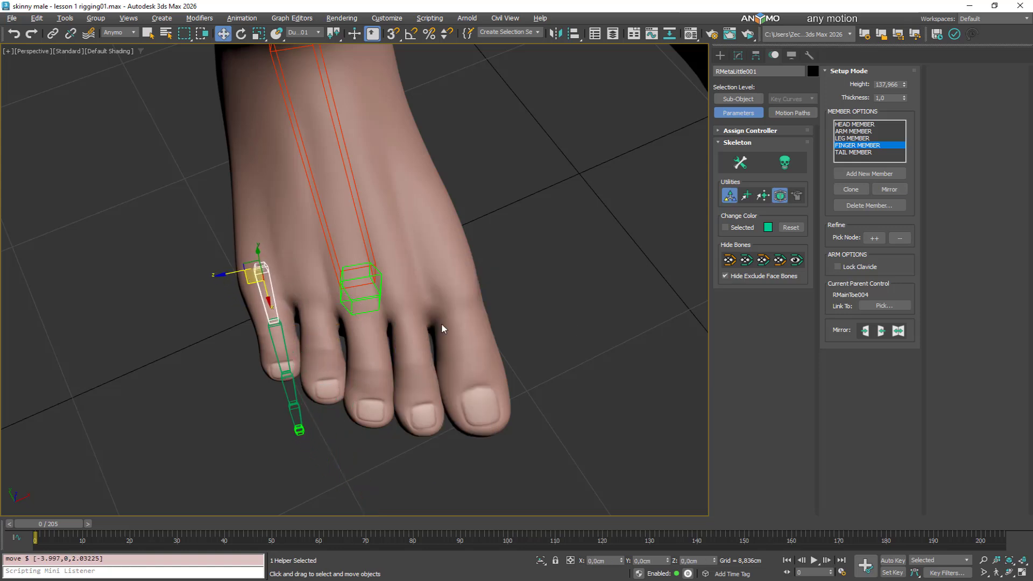
Remove two intermediate nodes from the little toe's chain using Refine
{"action": "left_click", "coordinate": [900, 238]}
{"action": "left_click", "coordinate": [286, 341]}
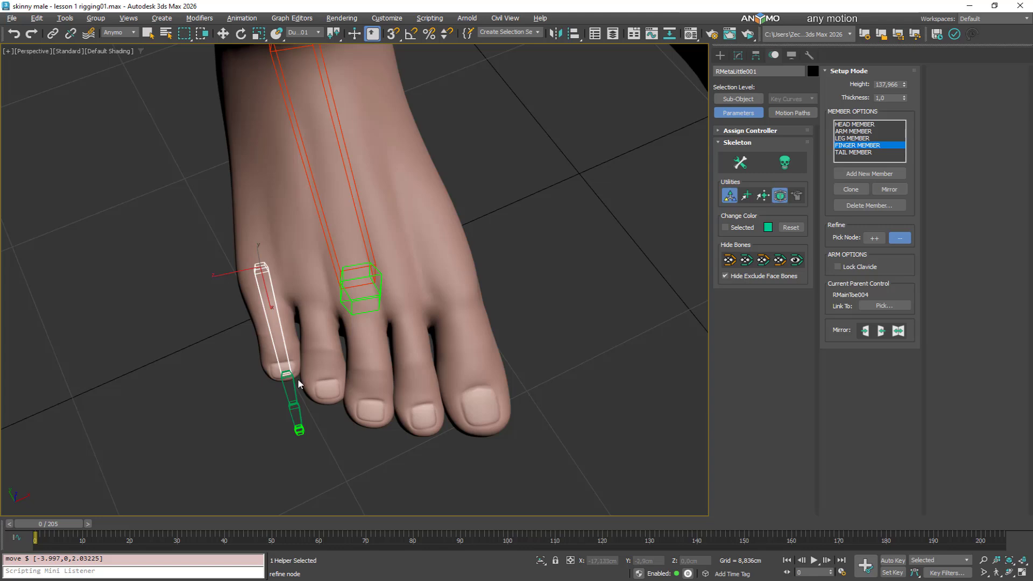
{"action": "key", "text": "w"}
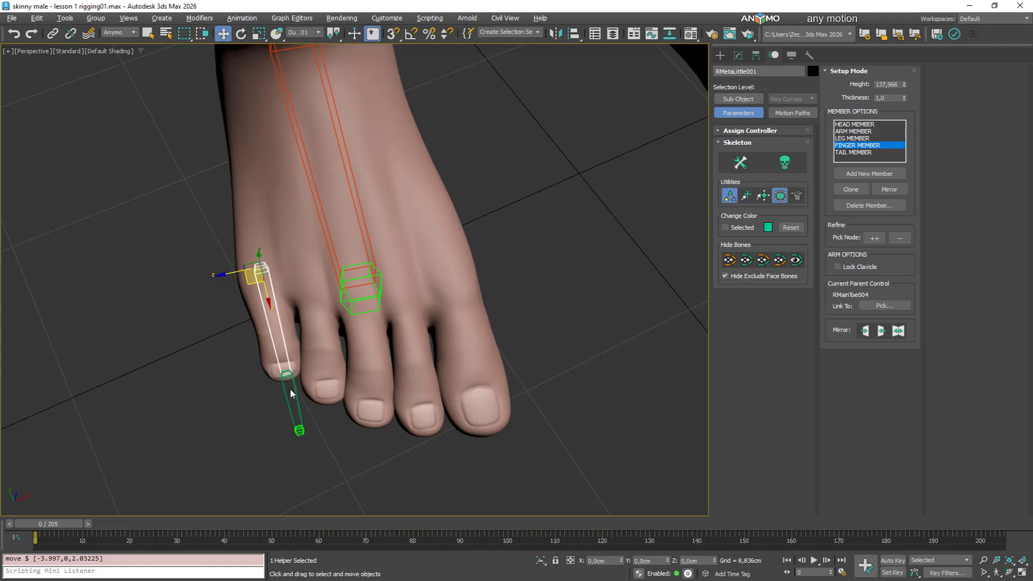
Move the little toe's base bone, second bone and tip on the right foot to fit the toe's side profile
{"action": "left_click", "coordinate": [283, 388]}
{"action": "middle_click_drag", "start_coordinate": [283, 389], "coordinate": [339, 382], "text": "alt"}
{"action": "left_click", "coordinate": [339, 382]}
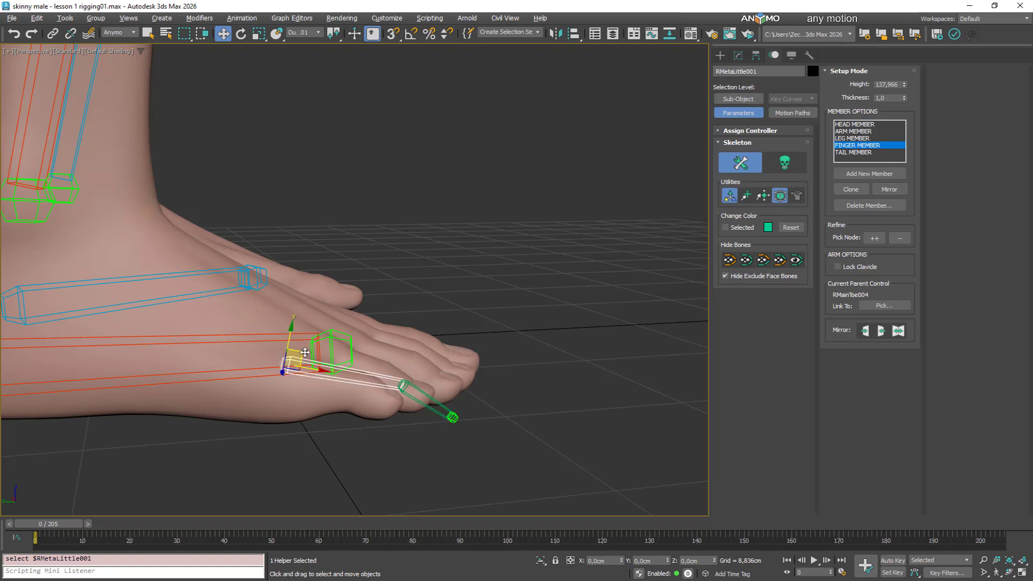
{"action": "left_click_drag", "start_coordinate": [305, 352], "coordinate": [355, 379]}
{"action": "left_click", "coordinate": [396, 396]}
{"action": "scroll", "coordinate": [381, 409], "scroll_direction": "up", "scroll_amount": 3}
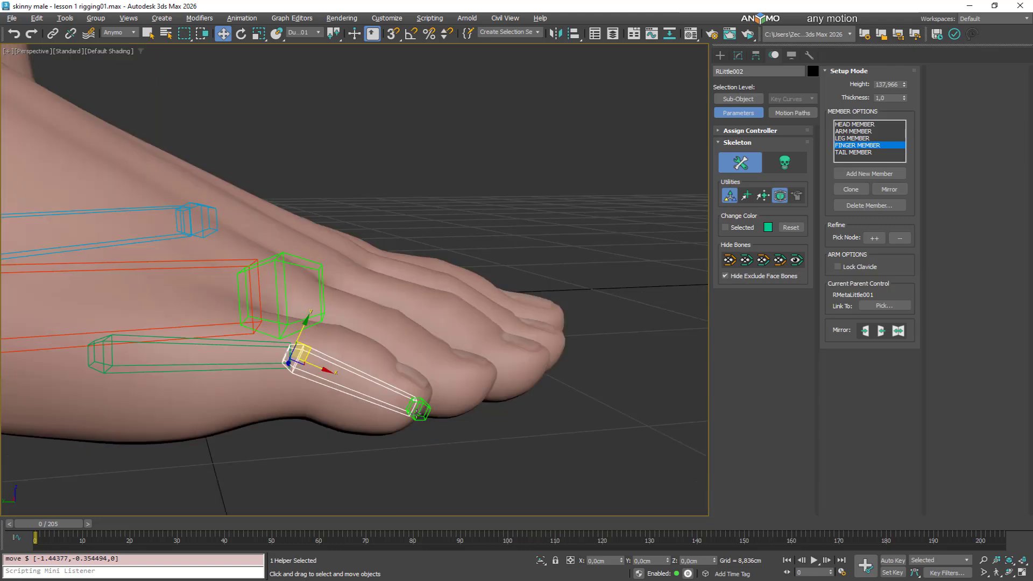
{"action": "left_click", "coordinate": [417, 413]}
{"action": "left_click_drag", "start_coordinate": [422, 412], "coordinate": [435, 430]}
{"action": "scroll", "coordinate": [223, 365], "scroll_direction": "down", "scroll_amount": 4}
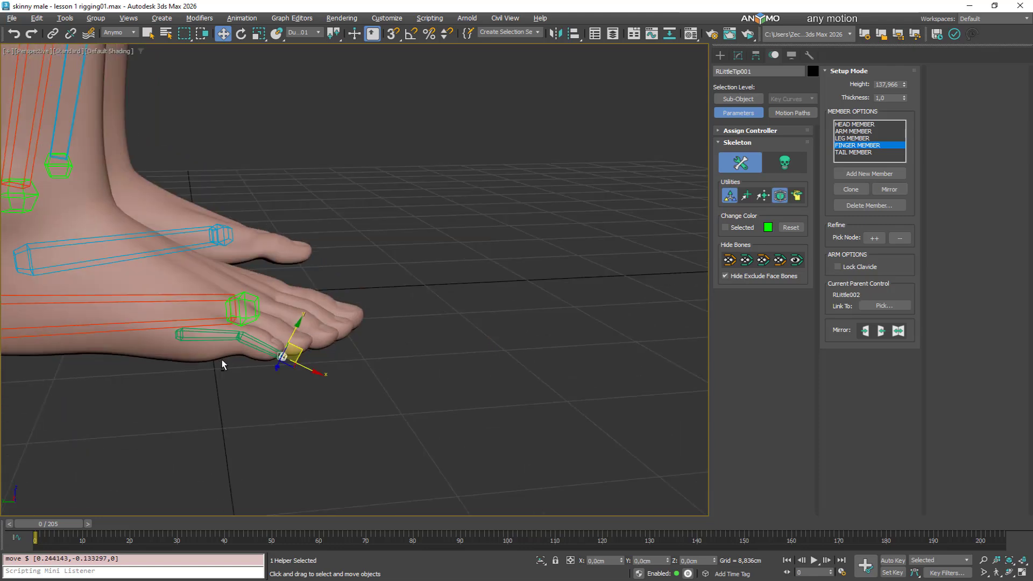
Shift the little toe's second bone and base bone sideways to centre the chain along the toe
{"action": "middle_click_drag", "start_coordinate": [222, 365], "coordinate": [138, 409], "text": "alt"}
{"action": "left_click", "coordinate": [280, 329]}
{"action": "scroll", "coordinate": [276, 319], "scroll_direction": "up", "scroll_amount": 2}
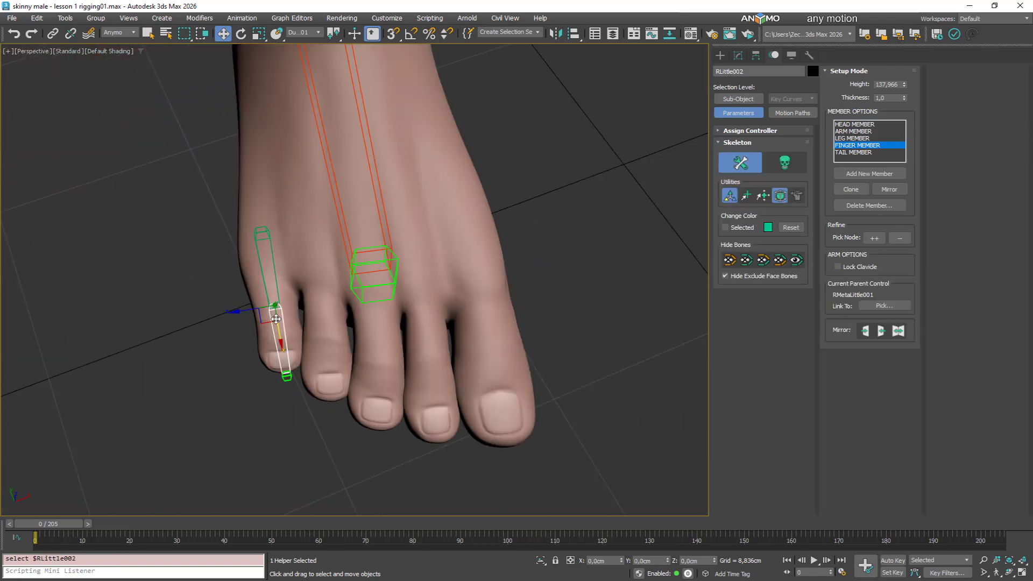
{"action": "left_click_drag", "start_coordinate": [268, 327], "coordinate": [259, 327]}
{"action": "left_click_drag", "start_coordinate": [270, 272], "coordinate": [276, 269]}
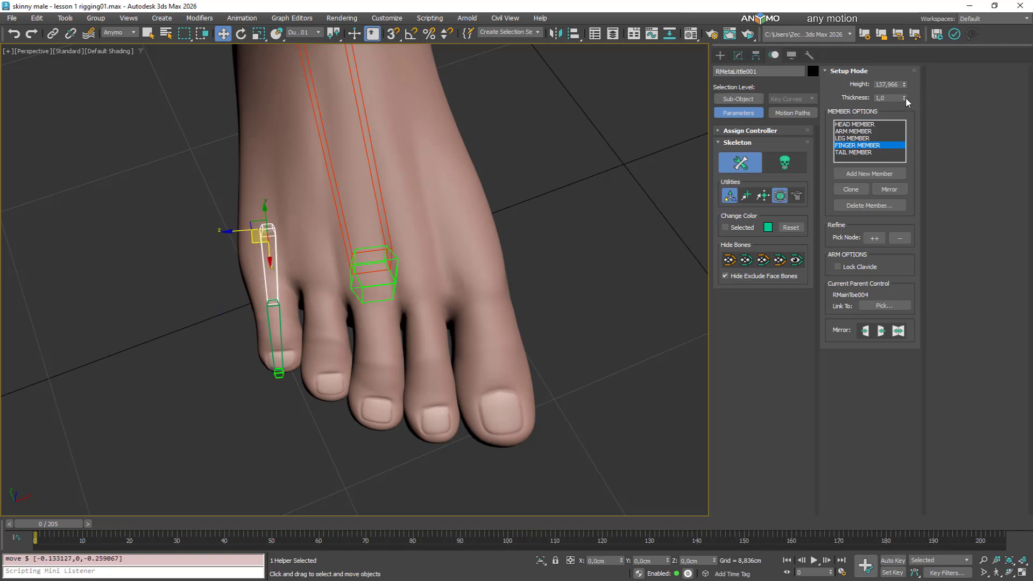
{"action": "left_click_drag", "start_coordinate": [904, 98], "coordinate": [913, 112]}
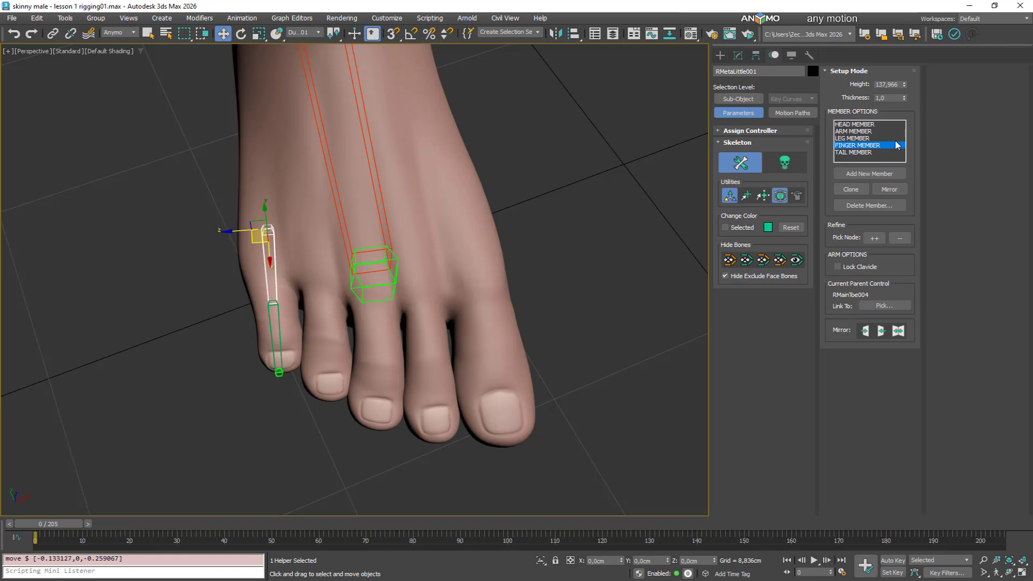
Clone the little toe's finger member and position the copy's bones along the neighbouring fourth toe
{"action": "left_click", "coordinate": [851, 189]}
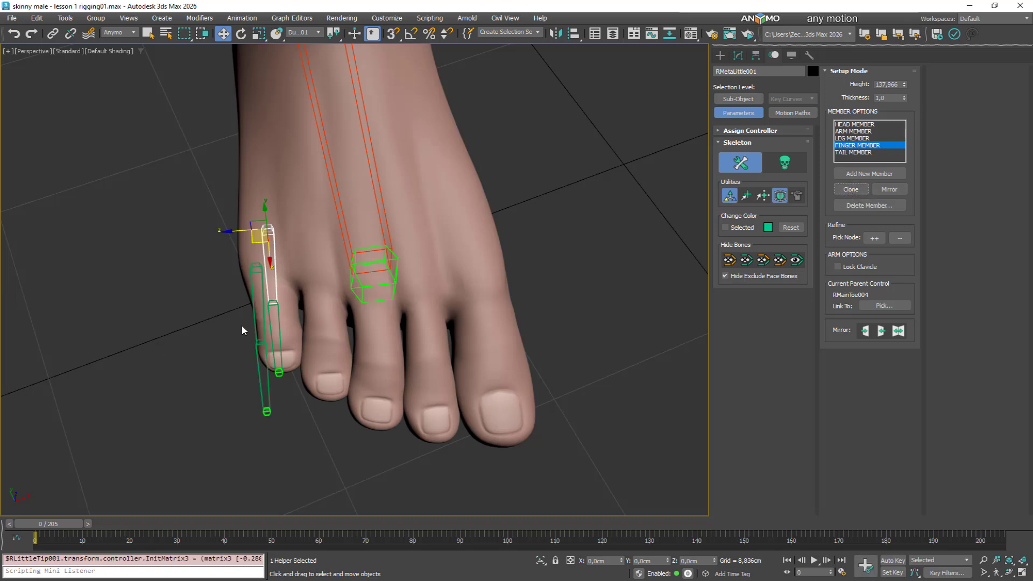
{"action": "left_click", "coordinate": [251, 310]}
{"action": "left_click_drag", "start_coordinate": [237, 281], "coordinate": [295, 252]}
{"action": "middle_click_drag", "start_coordinate": [237, 305], "coordinate": [284, 270], "text": "alt"}
{"action": "left_click_drag", "start_coordinate": [288, 258], "coordinate": [317, 232]}
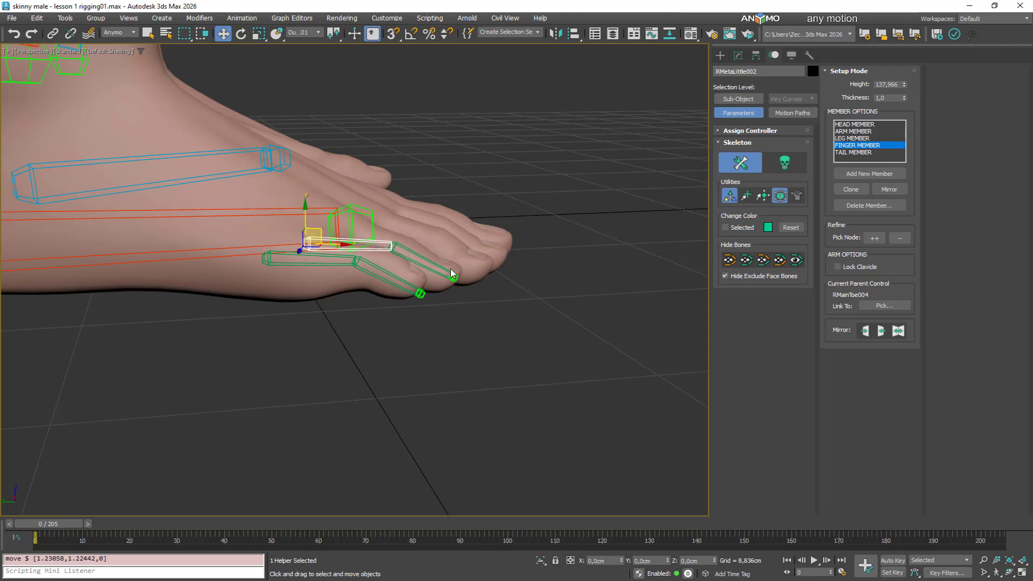
{"action": "left_click_drag", "start_coordinate": [426, 258], "coordinate": [432, 264]}
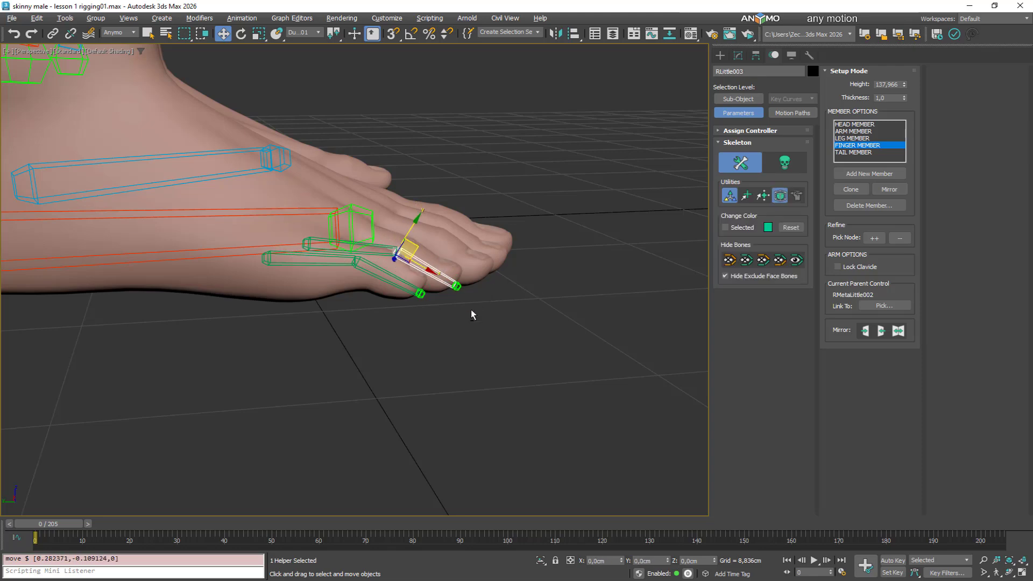
{"action": "middle_click_drag", "start_coordinate": [471, 315], "coordinate": [580, 222], "text": "alt"}
Mirror the right foot's fourth and little toe chains onto the left foot
{"action": "scroll", "coordinate": [520, 270], "scroll_direction": "down", "scroll_amount": 5}
{"action": "scroll", "coordinate": [534, 222], "scroll_direction": "up", "scroll_amount": 3}
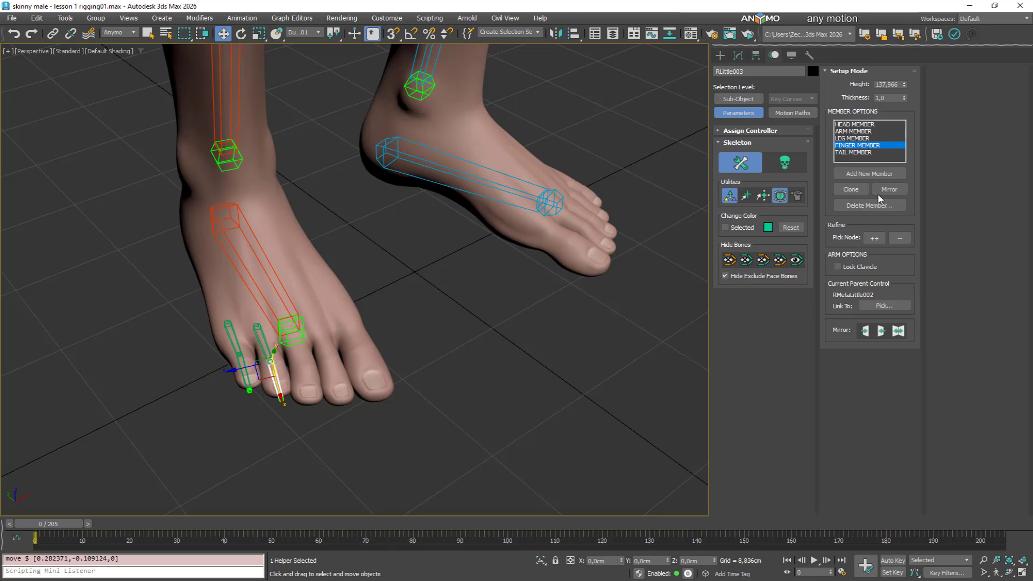
{"action": "middle_click_drag", "start_coordinate": [437, 293], "coordinate": [467, 297], "text": "alt"}
{"action": "left_click", "coordinate": [243, 336]}
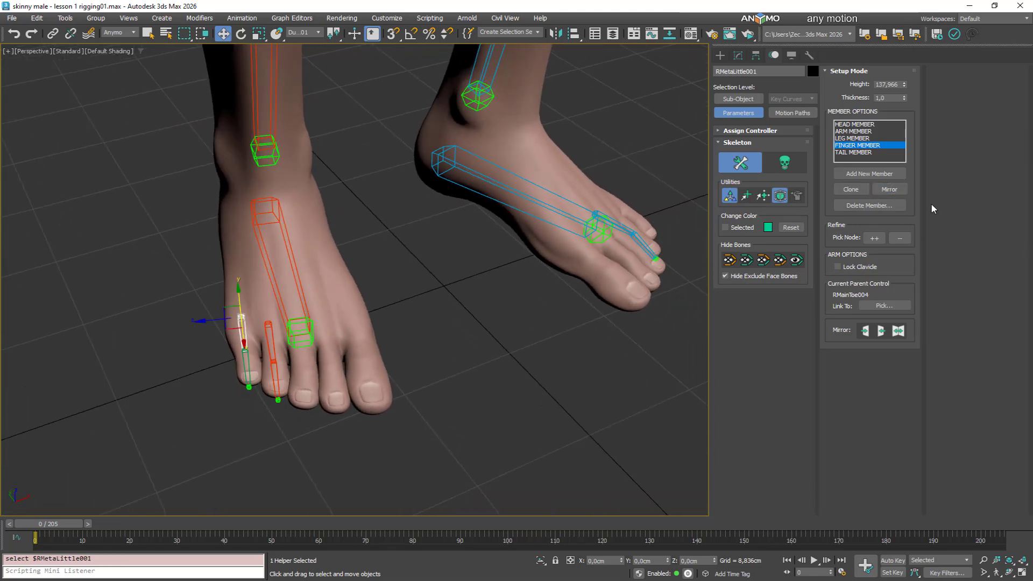
{"action": "middle_click_drag", "start_coordinate": [633, 284], "coordinate": [655, 307], "text": "alt"}
Delete the entire left leg member, including its foot and toe bones
{"action": "left_click", "coordinate": [886, 207]}
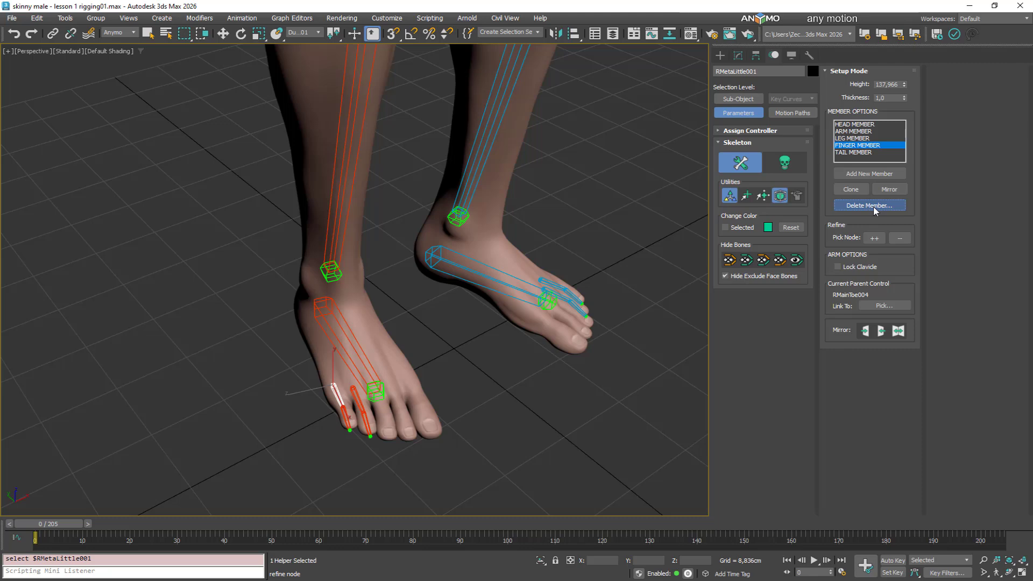
{"action": "left_click", "coordinate": [490, 280]}
{"action": "scroll", "coordinate": [492, 318], "scroll_direction": "down", "scroll_amount": 5}
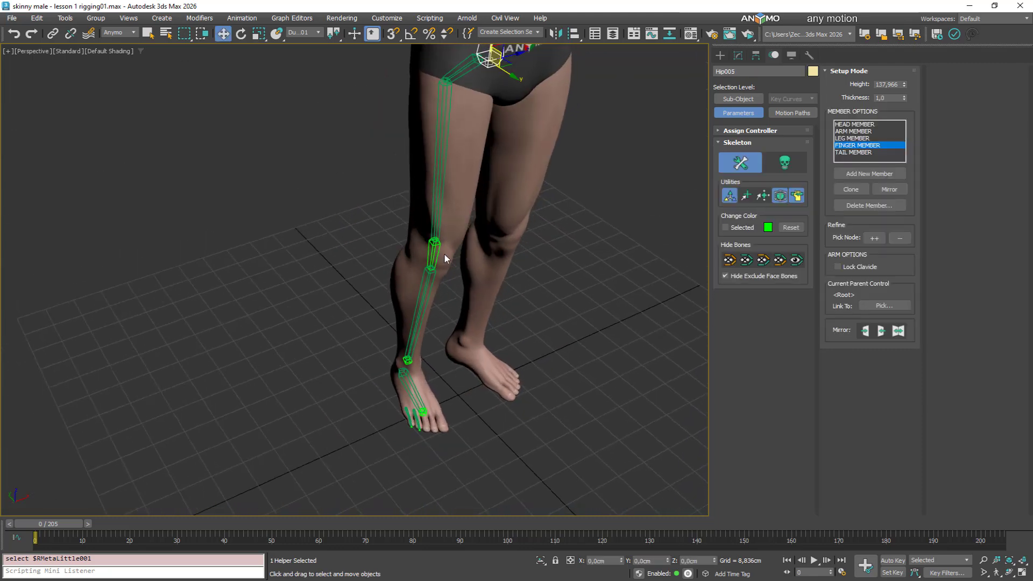
Mirror the complete right leg with its toe chains to the left side and save the scene
{"action": "left_click", "coordinate": [438, 230]}
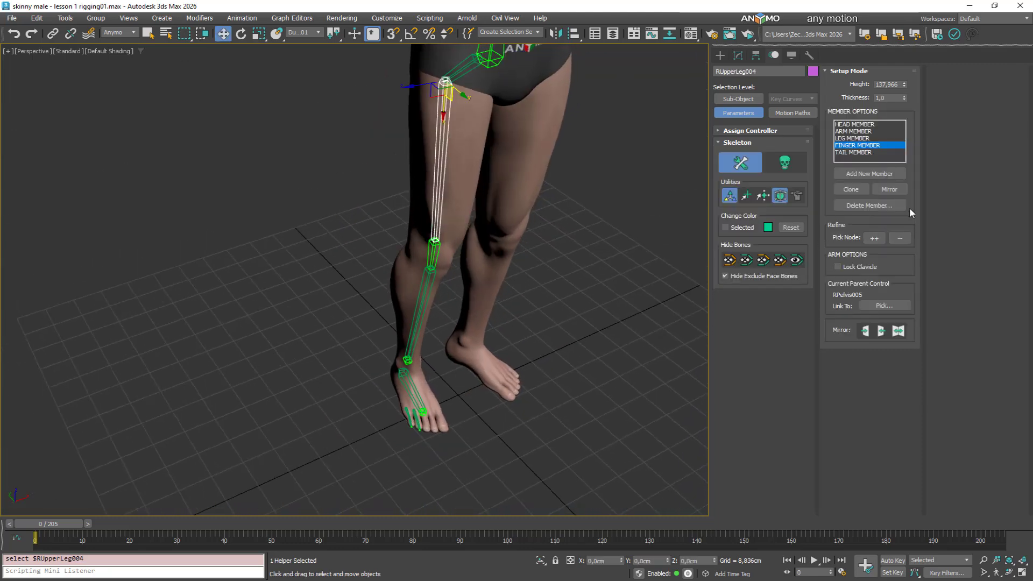
{"action": "left_click", "coordinate": [898, 193]}
{"action": "mouse_move", "coordinate": [537, 272]}
{"action": "middle_mouse_down"}
{"action": "mouse_move", "coordinate": [503, 279]}
{"action": "mouse_move", "coordinate": [519, 277]}
{"action": "middle_mouse_up"}
{"action": "scroll", "coordinate": [535, 212], "scroll_direction": "up", "scroll_amount": 5}
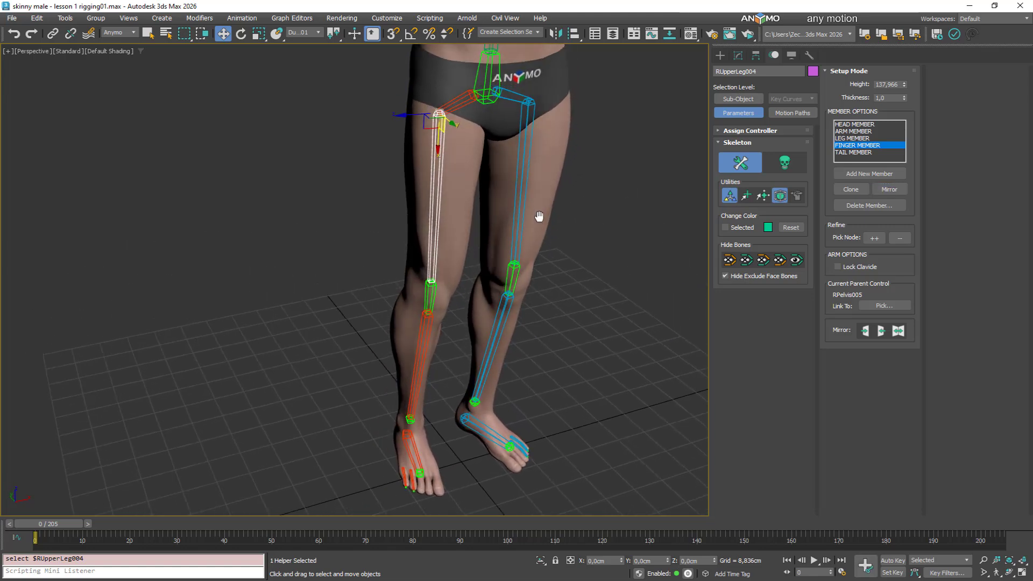
{"action": "middle_click_drag", "start_coordinate": [538, 176], "coordinate": [476, 303]}
{"action": "middle_click_drag", "start_coordinate": [413, 292], "coordinate": [514, 340], "text": "alt"}
{"action": "key", "text": "ctrl+s"}
Add two nodes to the spine and one to the neck using Refine
{"action": "left_click", "coordinate": [443, 333]}
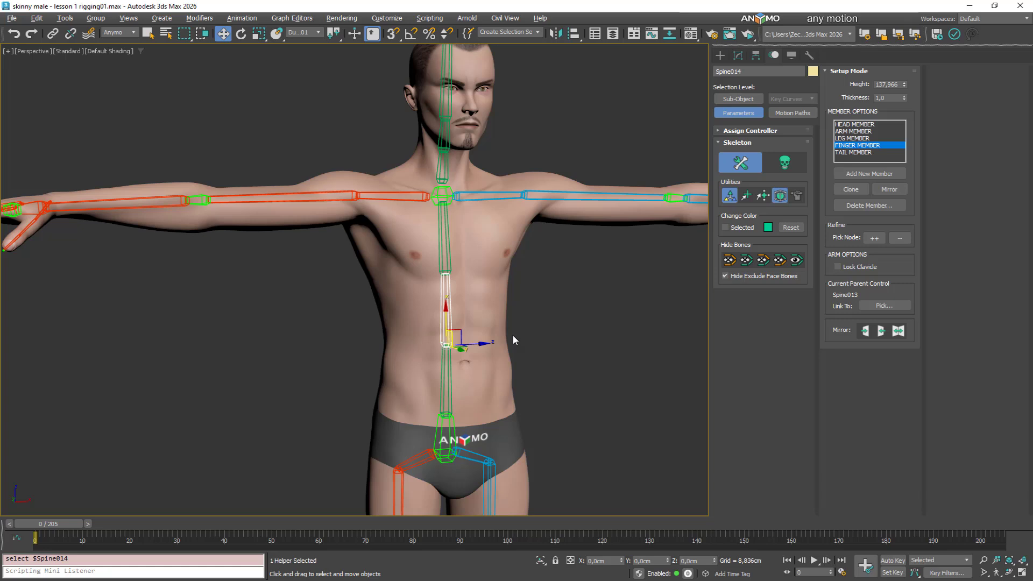
{"action": "left_click", "coordinate": [883, 239]}
{"action": "left_click", "coordinate": [441, 305]}
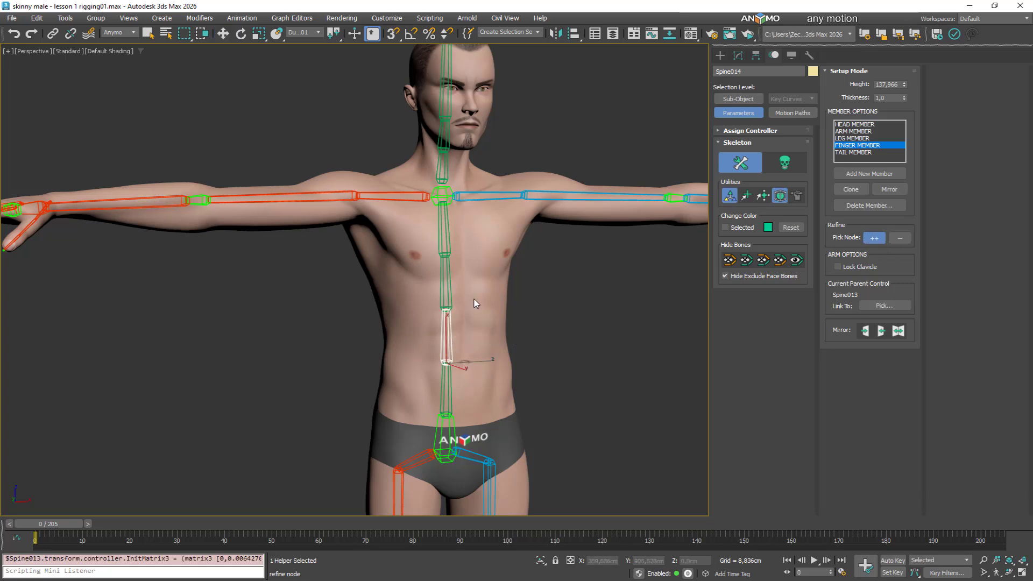
{"action": "left_click", "coordinate": [450, 275]}
{"action": "middle_click_drag", "start_coordinate": [496, 283], "coordinate": [463, 172], "text": "alt"}
{"action": "left_click", "coordinate": [441, 161]}
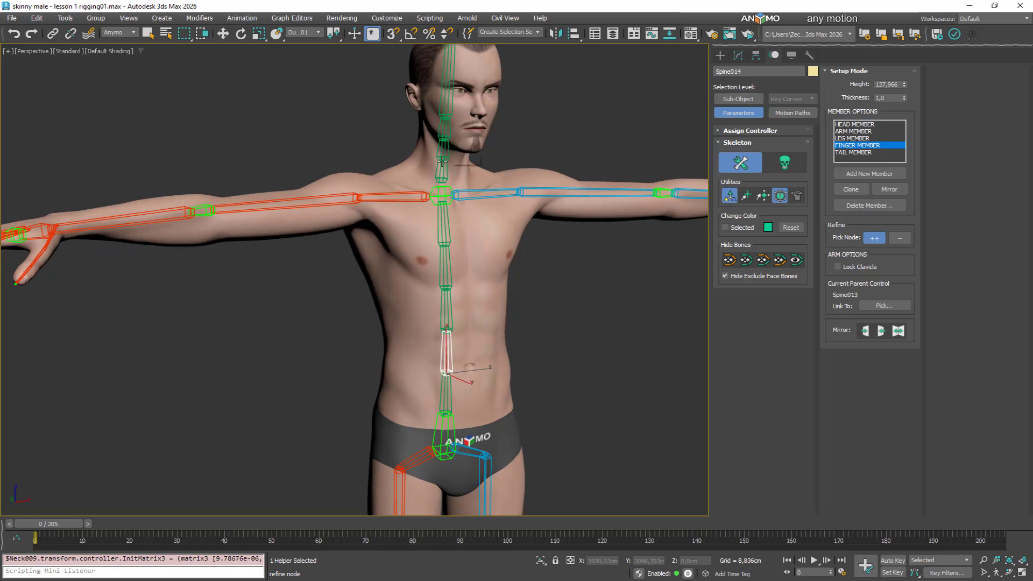
Remove the extra neck and spine nodes using Refine and return to the Move tool
{"action": "left_click", "coordinate": [442, 156]}
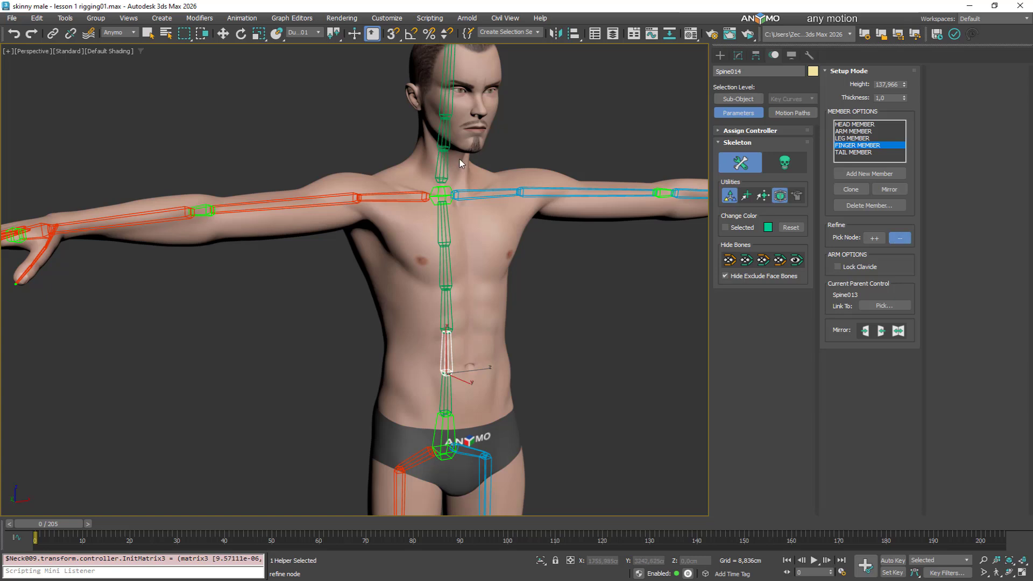
{"action": "left_click", "coordinate": [448, 261]}
{"action": "left_click", "coordinate": [452, 309]}
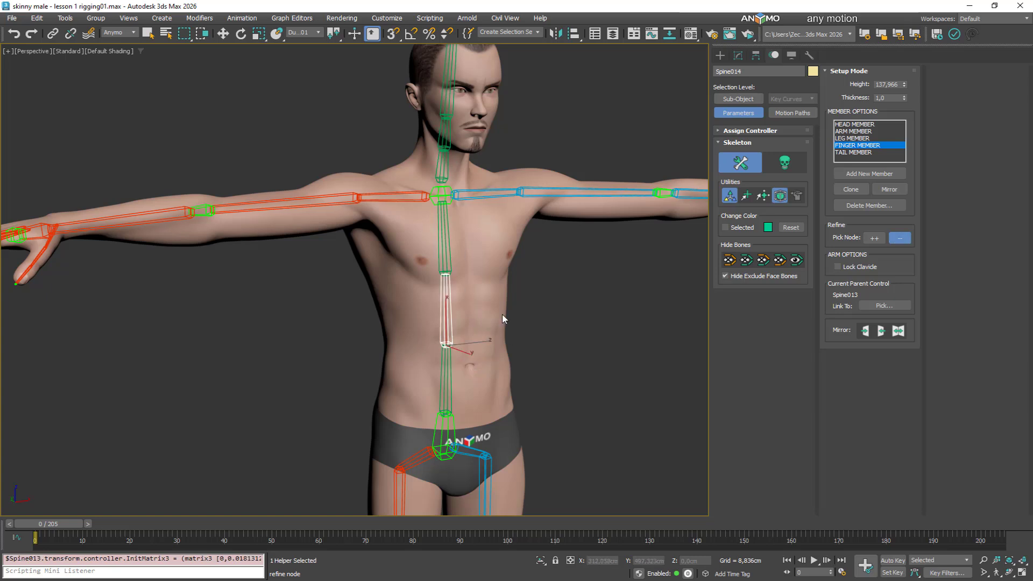
{"action": "left_click", "coordinate": [437, 312]}
{"action": "middle_click_drag", "start_coordinate": [554, 321], "coordinate": [203, 273], "text": "alt"}
{"action": "key", "text": "w"}
Try to remove a node from the base of the right thumb's chain using Refine, and undo the removal
{"action": "scroll", "coordinate": [160, 306], "scroll_direction": "up", "scroll_amount": 5}
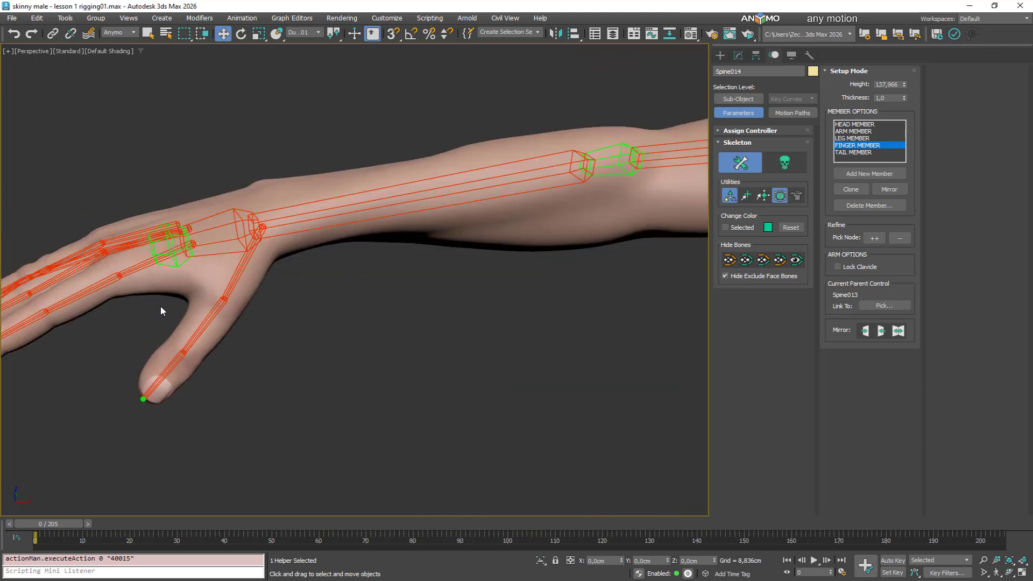
{"action": "left_click", "coordinate": [204, 319]}
{"action": "middle_click_drag", "start_coordinate": [221, 317], "coordinate": [242, 285], "text": "alt"}
{"action": "scroll", "coordinate": [237, 275], "scroll_direction": "up", "scroll_amount": 3}
{"action": "left_click", "coordinate": [236, 273]}
{"action": "middle_click_drag", "start_coordinate": [296, 266], "coordinate": [301, 290], "text": "alt"}
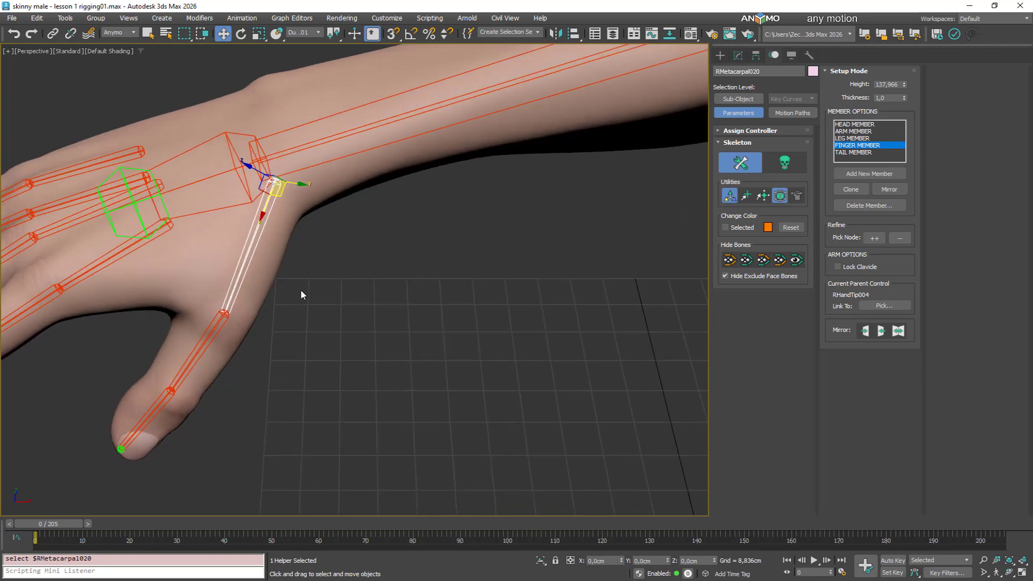
{"action": "left_click", "coordinate": [897, 241]}
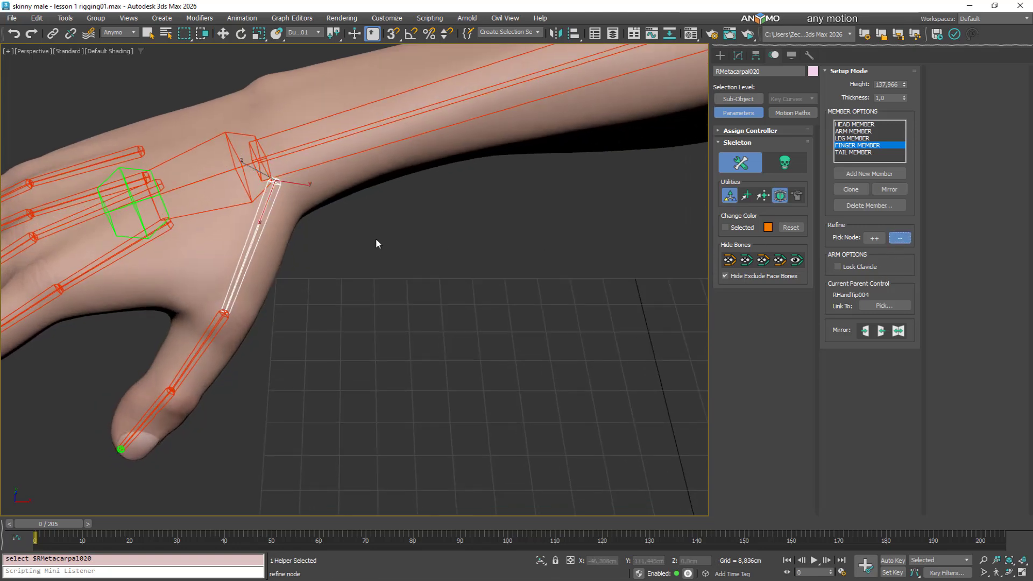
{"action": "left_click", "coordinate": [265, 248]}
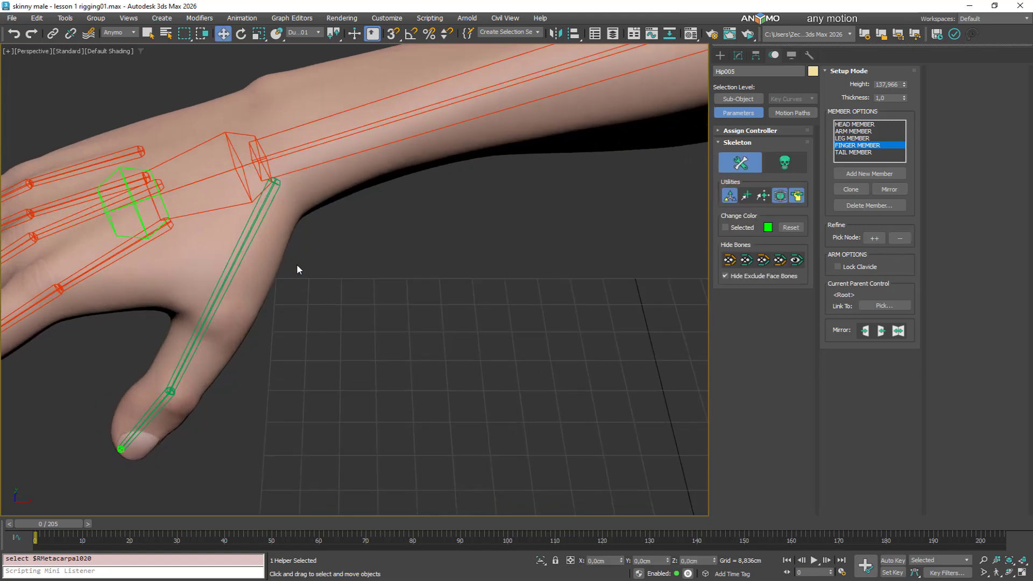
{"action": "key", "text": "ctrl+z"}
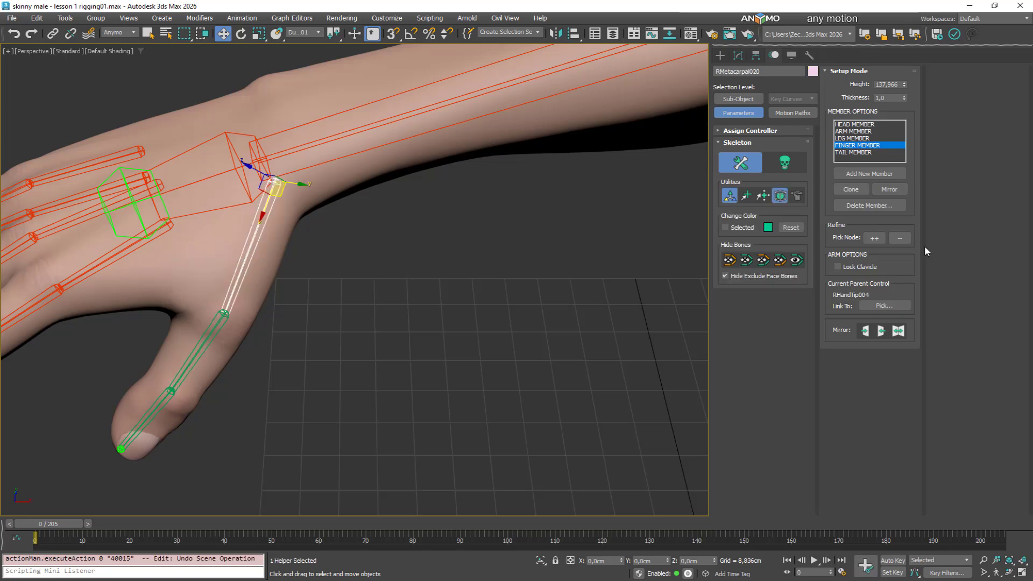
Add an extra node in the middle of the right thumb's metacarpal bone using Refine
{"action": "left_click", "coordinate": [874, 238]}
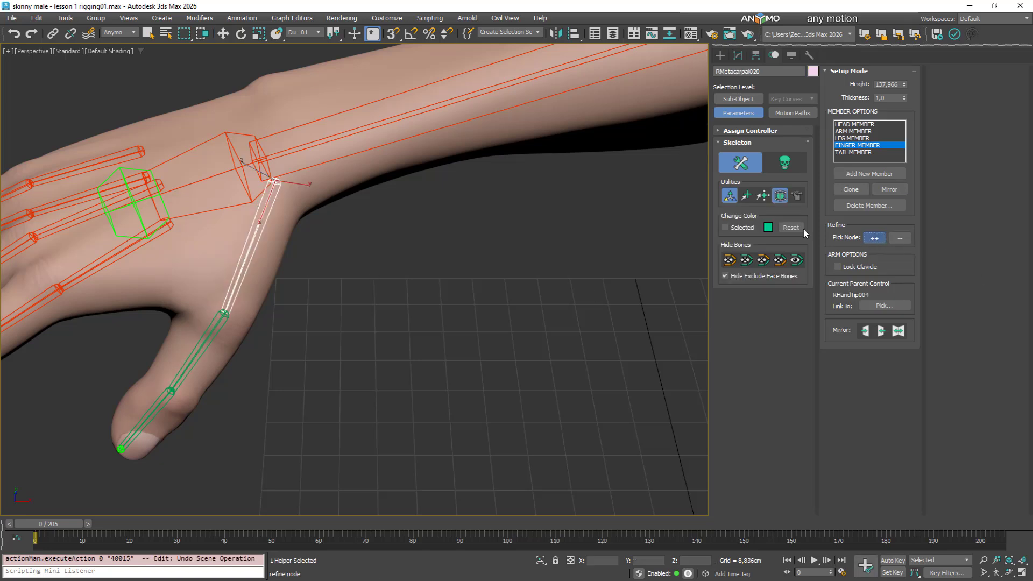
{"action": "left_click", "coordinate": [255, 245]}
{"action": "right_click", "coordinate": [322, 270]}
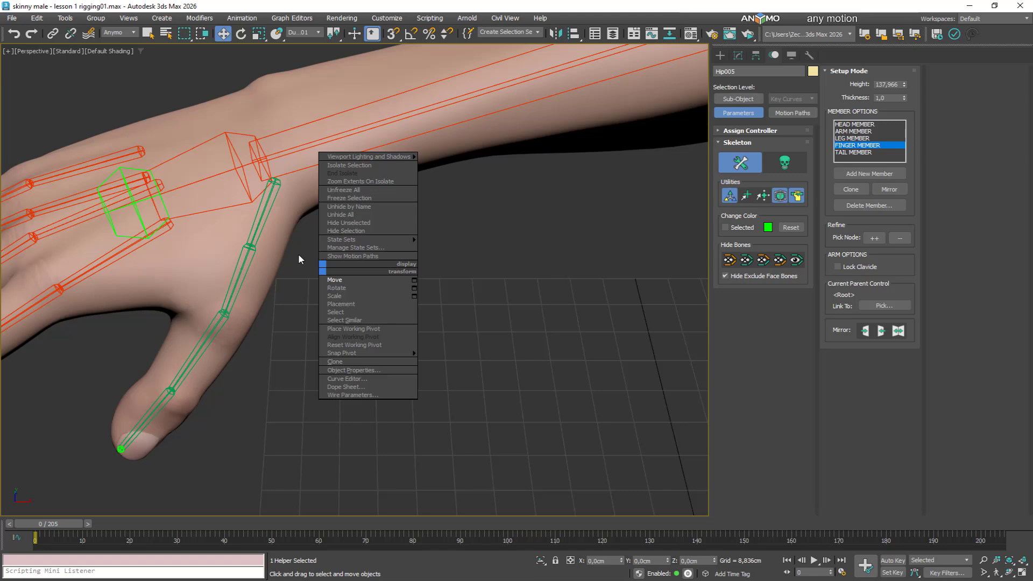
{"action": "left_click", "coordinate": [339, 280]}
Mirror the right thumb's chain with its extra node to the left hand and save the scene
{"action": "scroll", "coordinate": [334, 277], "scroll_direction": "down", "scroll_amount": 8}
{"action": "middle_click_drag", "start_coordinate": [355, 278], "coordinate": [184, 274]}
{"action": "scroll", "coordinate": [458, 243], "scroll_direction": "up", "scroll_amount": 7}
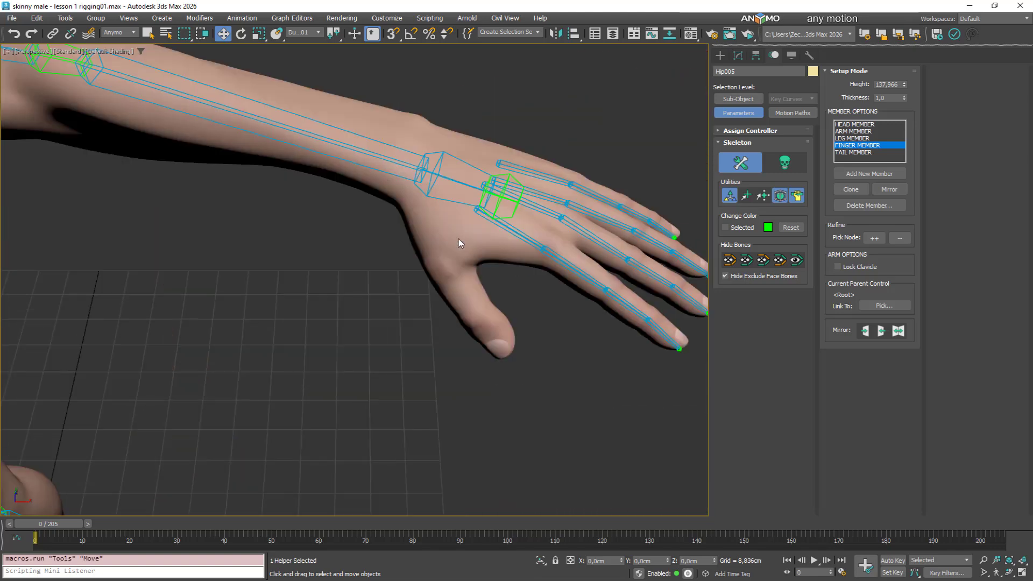
{"action": "scroll", "coordinate": [512, 236], "scroll_direction": "down", "scroll_amount": 4}
{"action": "middle_click_drag", "start_coordinate": [226, 242], "coordinate": [438, 282]}
{"action": "scroll", "coordinate": [438, 282], "scroll_direction": "down", "scroll_amount": 3}
{"action": "middle_click_drag", "start_coordinate": [355, 271], "coordinate": [430, 258], "text": "alt"}
{"action": "middle_click_drag", "start_coordinate": [193, 286], "coordinate": [349, 259]}
{"action": "left_click", "coordinate": [255, 256]}
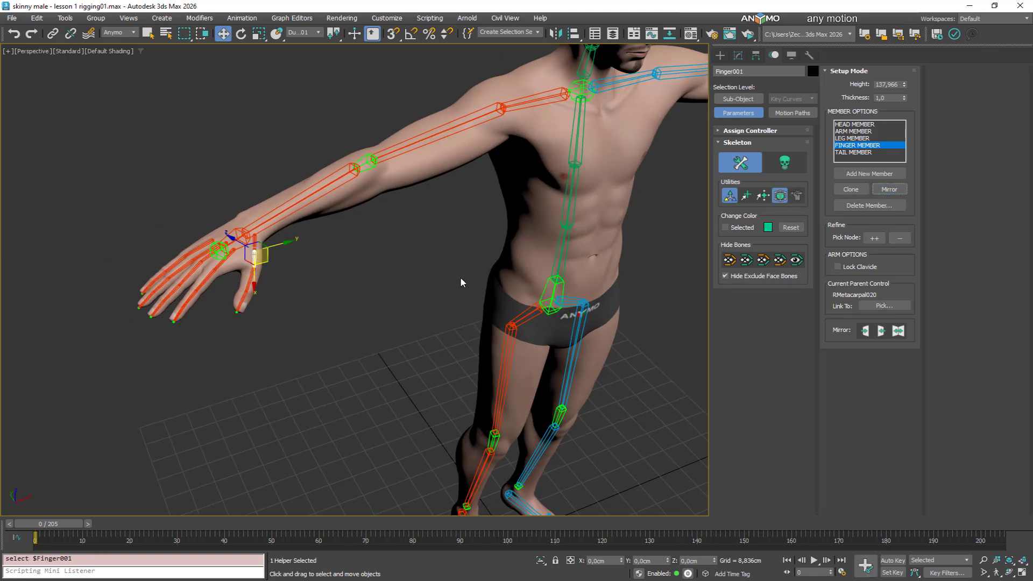
{"action": "middle_click_drag", "start_coordinate": [460, 280], "coordinate": [318, 295]}
{"action": "middle_click_drag", "start_coordinate": [436, 255], "coordinate": [202, 350]}
{"action": "scroll", "coordinate": [352, 241], "scroll_direction": "down", "scroll_amount": 10}
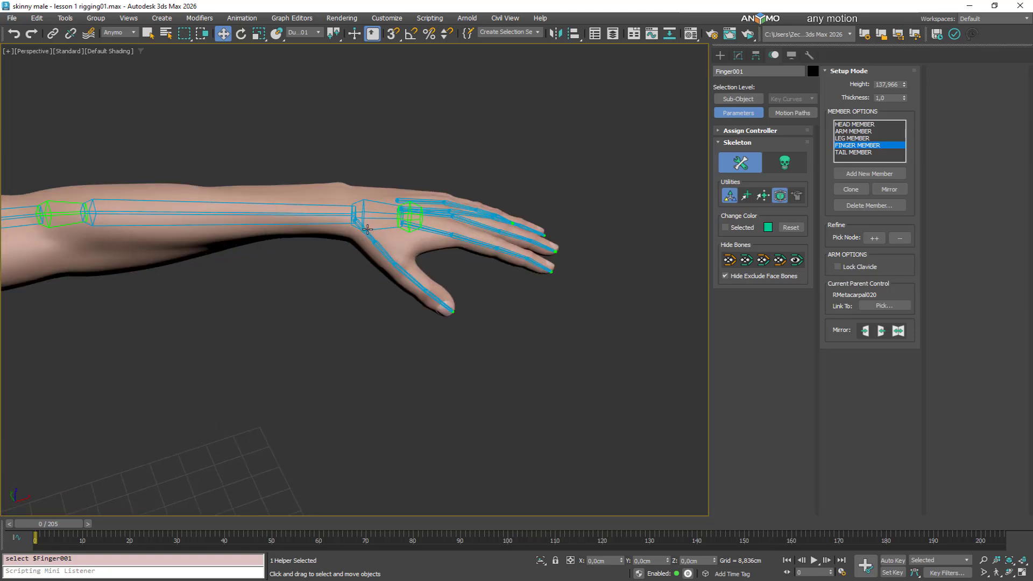
{"action": "middle_click_drag", "start_coordinate": [371, 400], "coordinate": [376, 358], "text": "alt"}
{"action": "scroll", "coordinate": [375, 357], "scroll_direction": "up", "scroll_amount": 3}
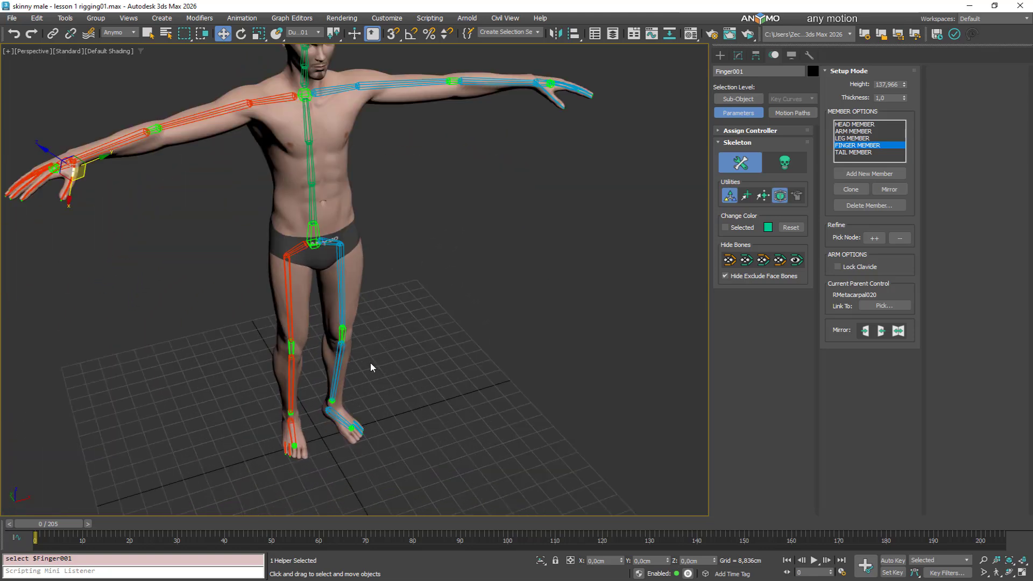
{"action": "key", "text": "ctrl+s"}
Add a new arm member to the spine tip node at the base of the neck
{"action": "middle_click_drag", "start_coordinate": [378, 282], "coordinate": [421, 211]}
{"action": "scroll", "coordinate": [421, 211], "scroll_direction": "up", "scroll_amount": 3}
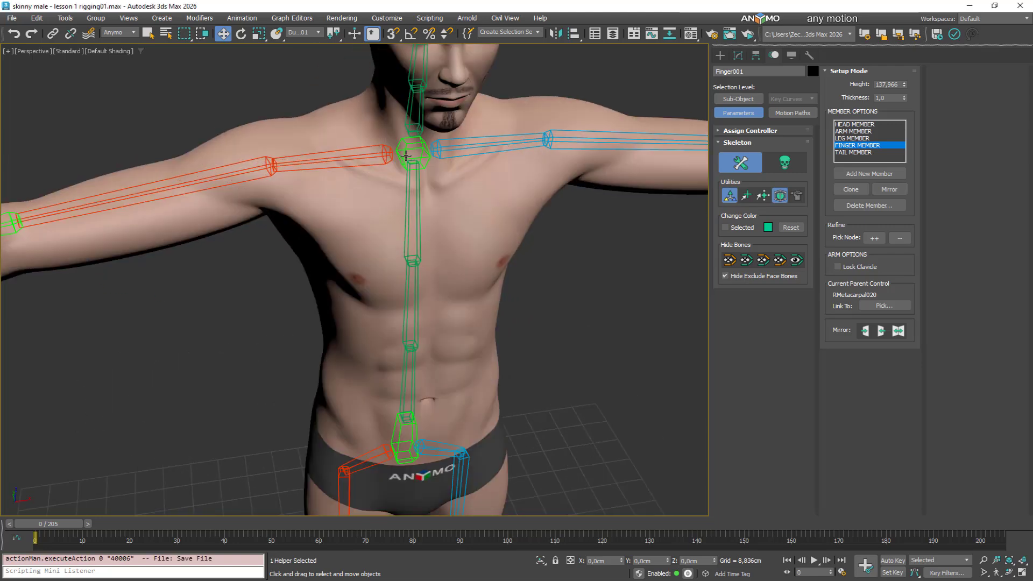
{"action": "left_click", "coordinate": [406, 149]}
{"action": "middle_click_drag", "start_coordinate": [406, 149], "coordinate": [488, 245], "text": "alt"}
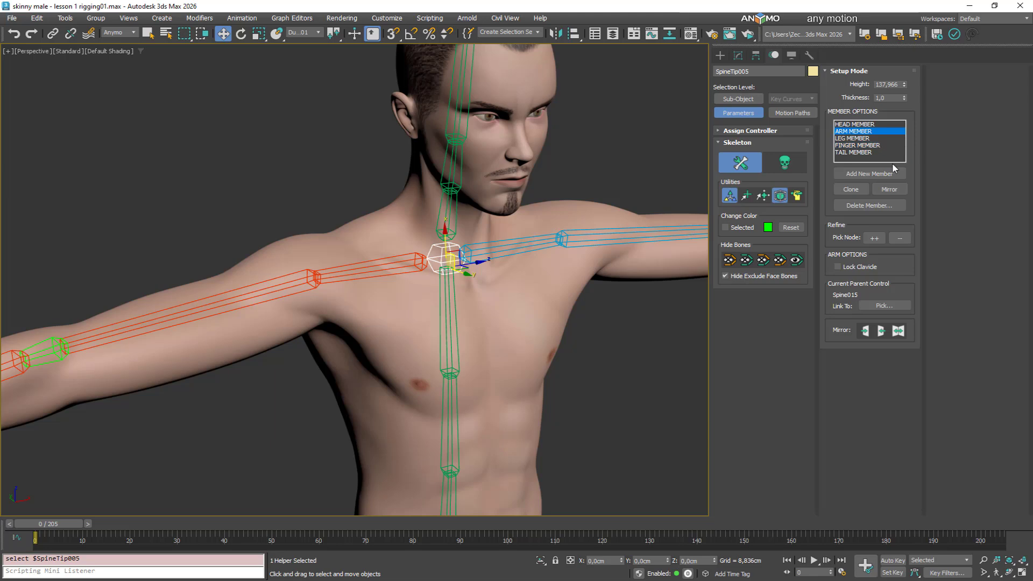
{"action": "left_click", "coordinate": [861, 174]}
{"action": "middle_click_drag", "start_coordinate": [493, 283], "coordinate": [414, 278], "text": "alt"}
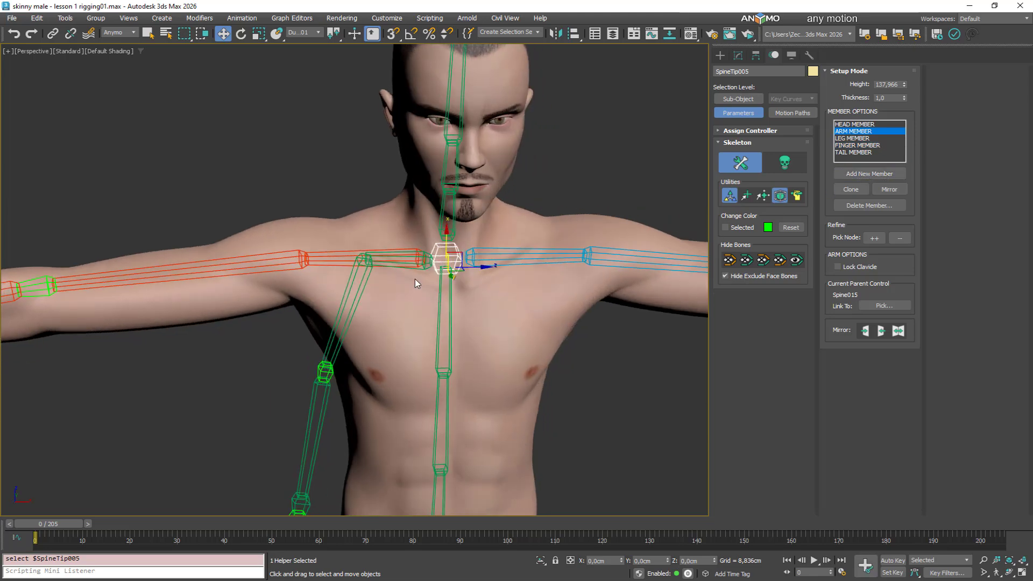
Move the extra arm's clavicle outward and back so it sits on the upper back behind the right shoulder
{"action": "left_click_drag", "start_coordinate": [415, 269], "coordinate": [417, 271]}
{"action": "mouse_move", "coordinate": [440, 268]}
{"action": "middle_mouse_down", "text": "alt"}
{"action": "mouse_move", "coordinate": [540, 325]}
{"action": "mouse_move", "coordinate": [441, 261]}
{"action": "middle_mouse_up", "text": "alt"}
{"action": "left_click_drag", "start_coordinate": [420, 245], "coordinate": [332, 243]}
{"action": "right_click", "coordinate": [388, 237]}
{"action": "left_click", "coordinate": [398, 256]}
{"action": "middle_click_drag", "start_coordinate": [507, 309], "coordinate": [431, 231], "text": "alt"}
{"action": "left_click_drag", "start_coordinate": [402, 220], "coordinate": [379, 237]}
{"action": "middle_click_drag", "start_coordinate": [379, 237], "coordinate": [405, 248], "text": "alt"}
{"action": "right_click", "coordinate": [386, 254]}
{"action": "left_click", "coordinate": [398, 264]}
Rotate the extra arm's clavicle about 152 degrees around its X axis so the whole arm points upward
{"action": "right_click", "coordinate": [405, 247]}
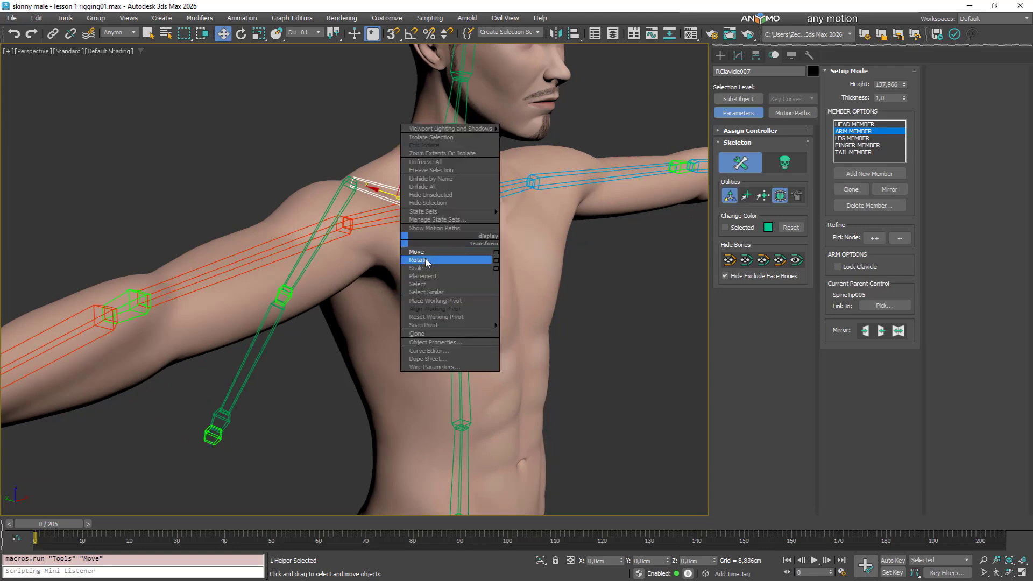
{"action": "left_click", "coordinate": [418, 260]}
{"action": "left_click_drag", "start_coordinate": [410, 214], "coordinate": [449, 60]}
{"action": "scroll", "coordinate": [377, 251], "scroll_direction": "down", "scroll_amount": 5}
{"action": "middle_click_drag", "start_coordinate": [376, 249], "coordinate": [353, 258], "text": "alt"}
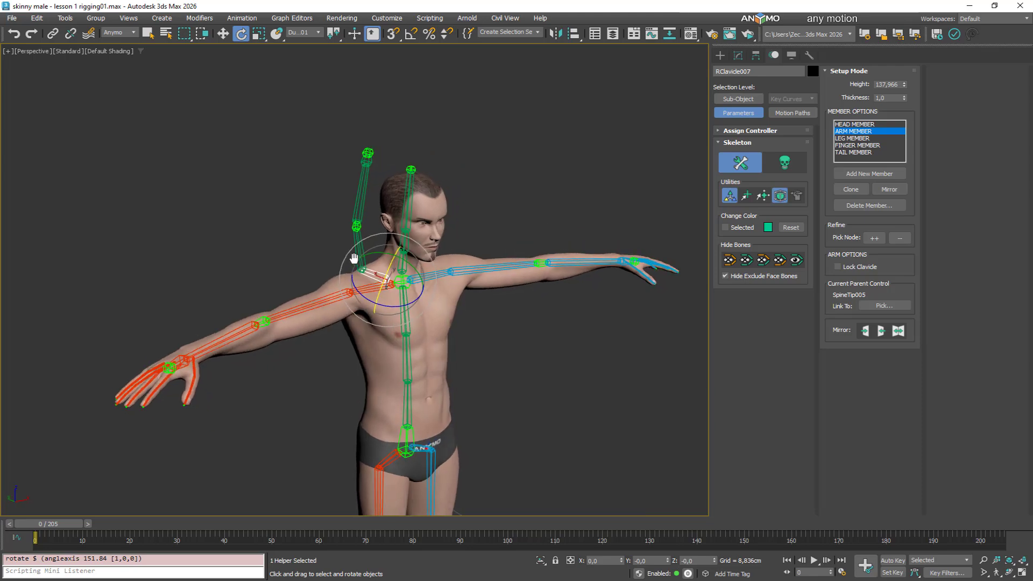
Rotate the extra arm's upper arm bone so the chain rises diagonally outward above the right shoulder
{"action": "scroll", "coordinate": [353, 258], "scroll_direction": "up", "scroll_amount": 5}
{"action": "left_click", "coordinate": [377, 286]}
{"action": "left_click_drag", "start_coordinate": [375, 342], "coordinate": [249, 321]}
{"action": "middle_click_drag", "start_coordinate": [403, 260], "coordinate": [430, 221], "text": "alt"}
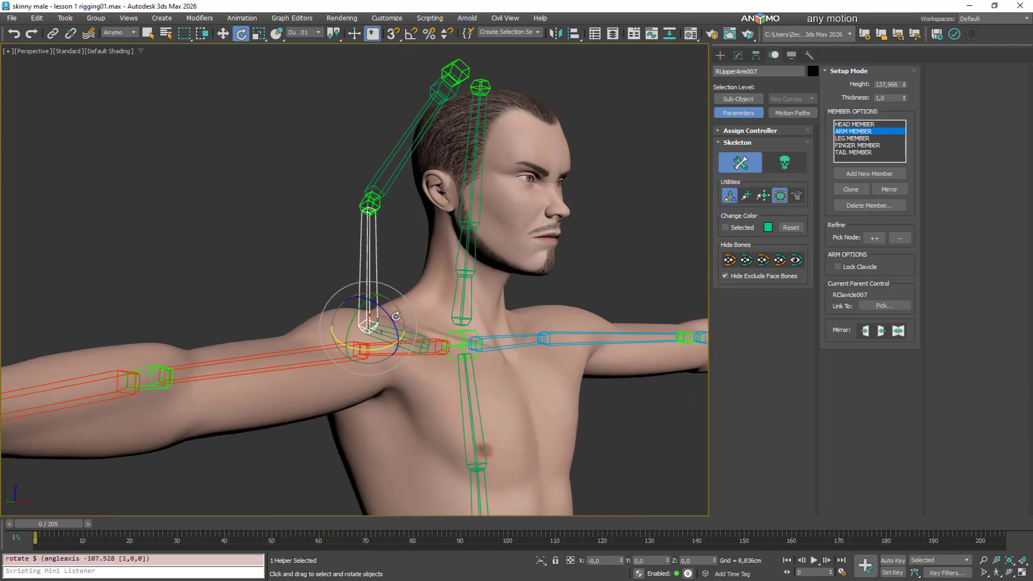
{"action": "left_click_drag", "start_coordinate": [391, 311], "coordinate": [351, 250]}
Move the extra arm's hand farther up and out, and line up its elbow node between shoulder and hand
{"action": "middle_click_drag", "start_coordinate": [351, 254], "coordinate": [314, 195], "text": "alt"}
{"action": "right_click", "coordinate": [315, 195]}
{"action": "left_click", "coordinate": [325, 208]}
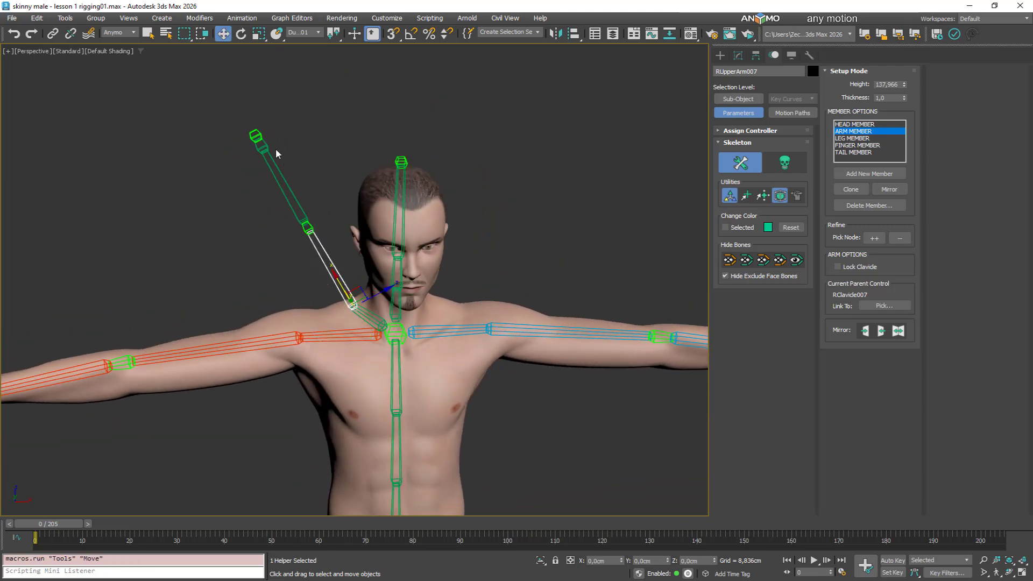
{"action": "left_click", "coordinate": [263, 142]}
{"action": "left_click_drag", "start_coordinate": [270, 131], "coordinate": [223, 107]}
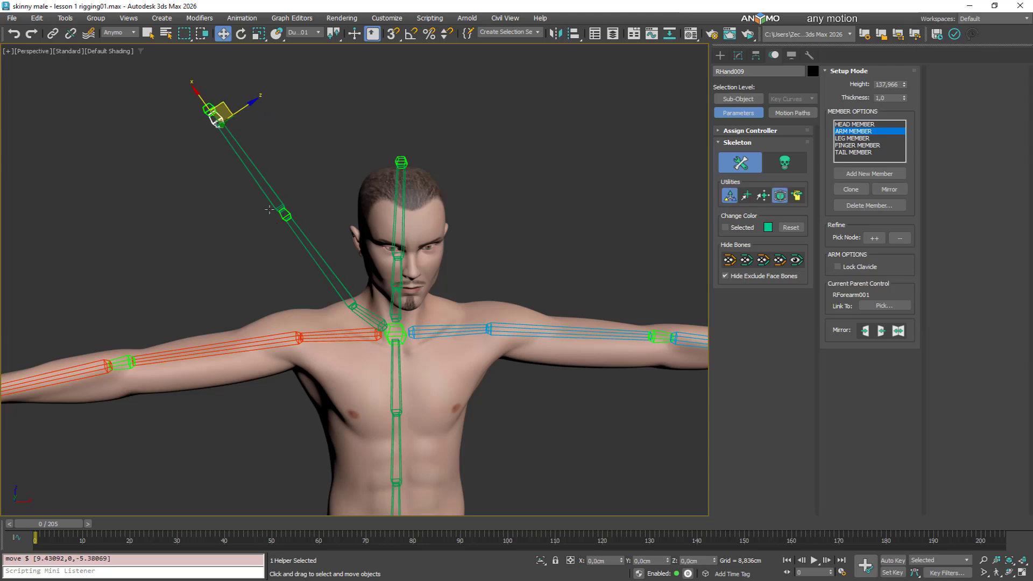
{"action": "left_click_drag", "start_coordinate": [289, 211], "coordinate": [285, 218]}
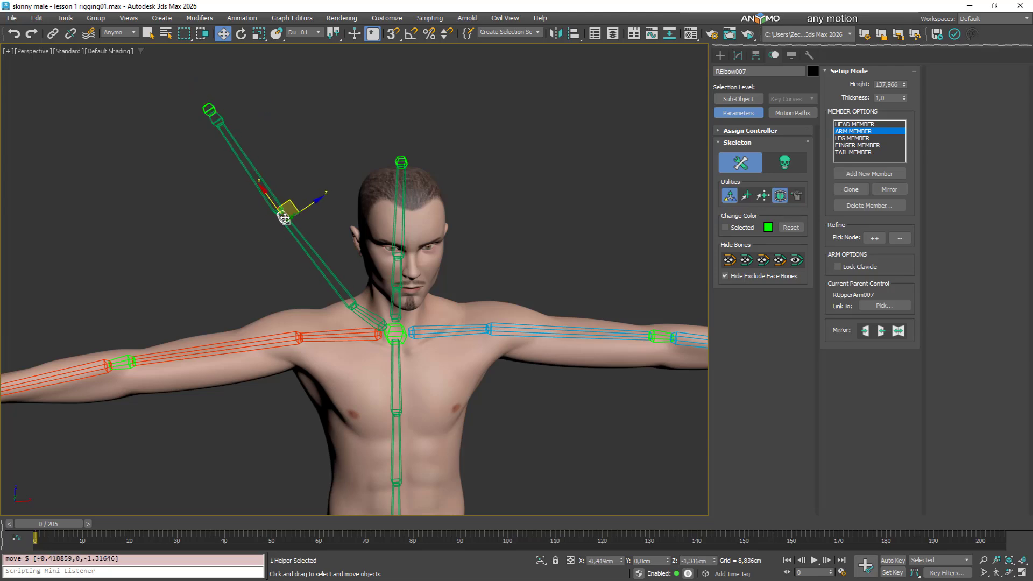
Lengthen the extra arm's hand bone by moving its tip node up and outward
{"action": "mouse_move", "coordinate": [316, 244]}
{"action": "middle_mouse_down", "text": "alt"}
{"action": "mouse_move", "coordinate": [404, 230]}
{"action": "mouse_move", "coordinate": [317, 237]}
{"action": "middle_mouse_up", "text": "alt"}
{"action": "scroll", "coordinate": [208, 106], "scroll_direction": "up", "scroll_amount": 3}
{"action": "left_click", "coordinate": [213, 105]}
{"action": "left_click_drag", "start_coordinate": [215, 103], "coordinate": [200, 73]}
Add a finger member to the extra arm's hand and move its metacarpal out beside the hand
{"action": "scroll", "coordinate": [305, 151], "scroll_direction": "down", "scroll_amount": 5}
{"action": "middle_click_drag", "start_coordinate": [305, 151], "coordinate": [317, 178], "text": "alt"}
{"action": "scroll", "coordinate": [286, 148], "scroll_direction": "up", "scroll_amount": 2}
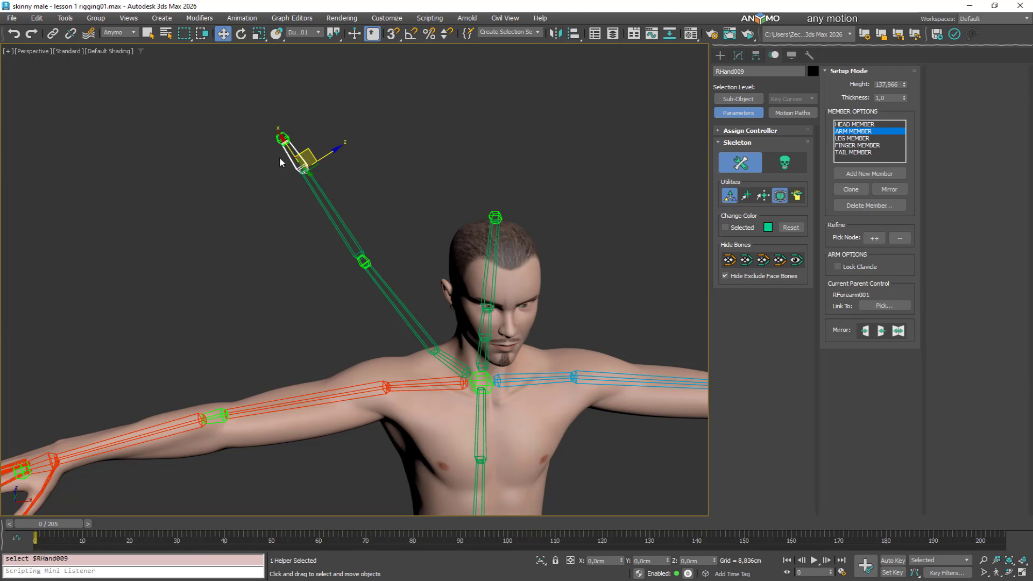
{"action": "scroll", "coordinate": [276, 159], "scroll_direction": "up", "scroll_amount": 3}
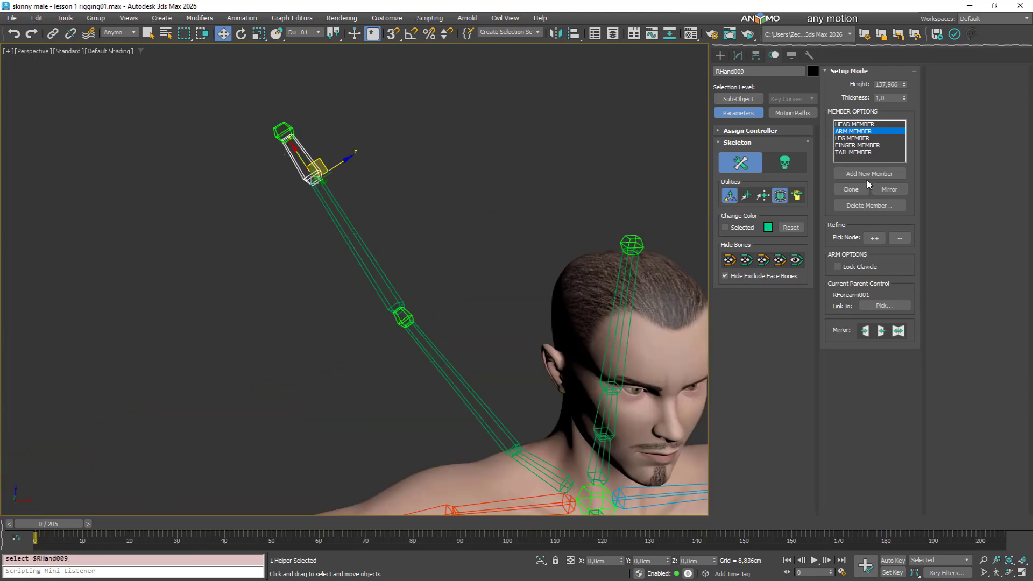
{"action": "left_click", "coordinate": [866, 173]}
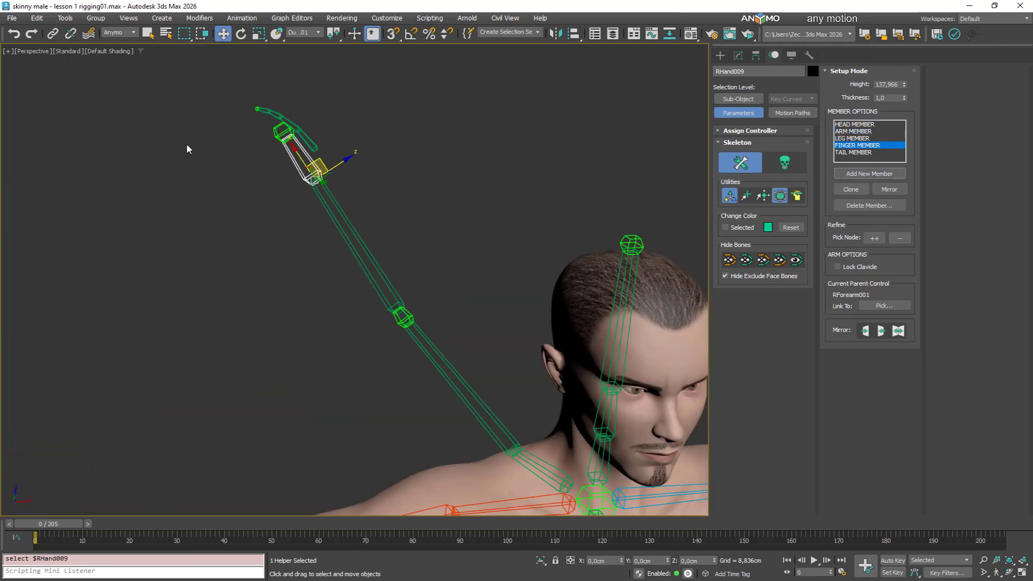
{"action": "left_click", "coordinate": [314, 147]}
{"action": "left_click_drag", "start_coordinate": [325, 130], "coordinate": [257, 133]}
Rotate the new finger's metacarpal so the chain points outward and down, away from the extra arm's hand
{"action": "right_click", "coordinate": [317, 134]}
{"action": "left_click", "coordinate": [336, 147]}
{"action": "right_click", "coordinate": [335, 144]}
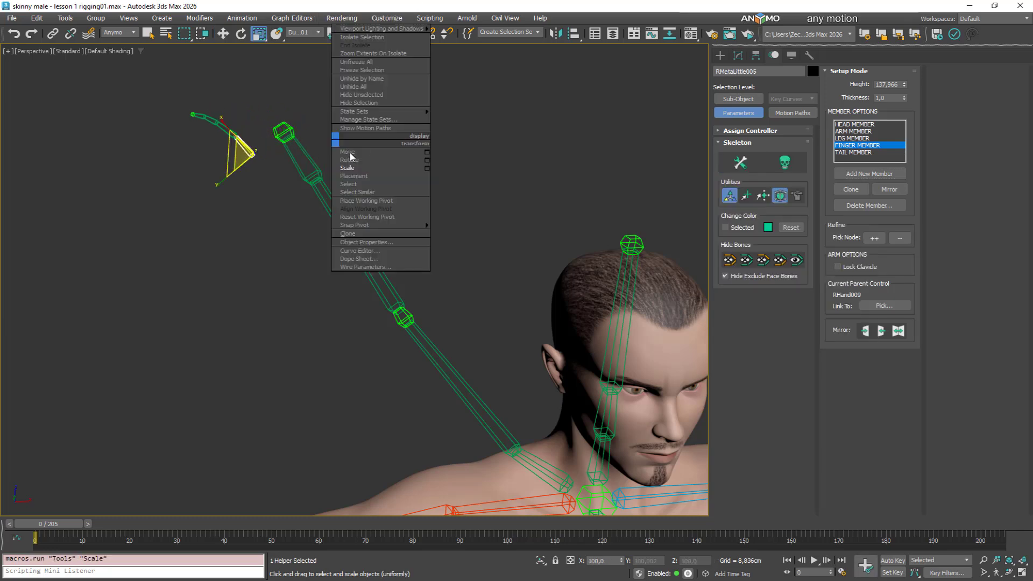
{"action": "left_click", "coordinate": [353, 159]}
{"action": "left_click_drag", "start_coordinate": [285, 177], "coordinate": [305, 94]}
{"action": "left_click_drag", "start_coordinate": [255, 146], "coordinate": [267, 189]}
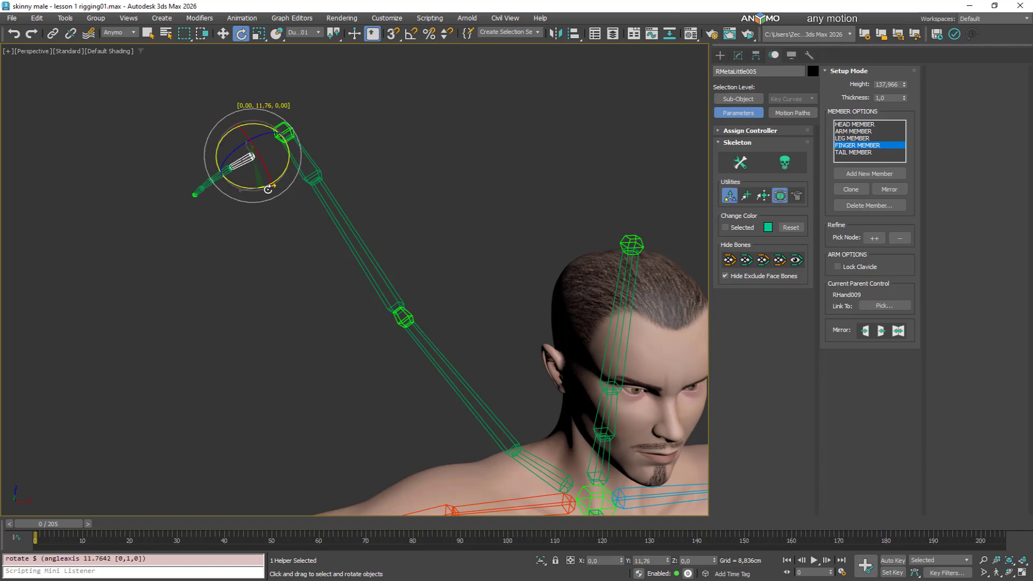
Move the finger chain next to the extra hand's tip and try a thickness of 1.6 on it
{"action": "right_click", "coordinate": [223, 218]}
{"action": "left_click", "coordinate": [237, 224]}
{"action": "middle_click_drag", "start_coordinate": [238, 223], "coordinate": [285, 159], "text": "alt"}
{"action": "left_click_drag", "start_coordinate": [261, 147], "coordinate": [268, 136]}
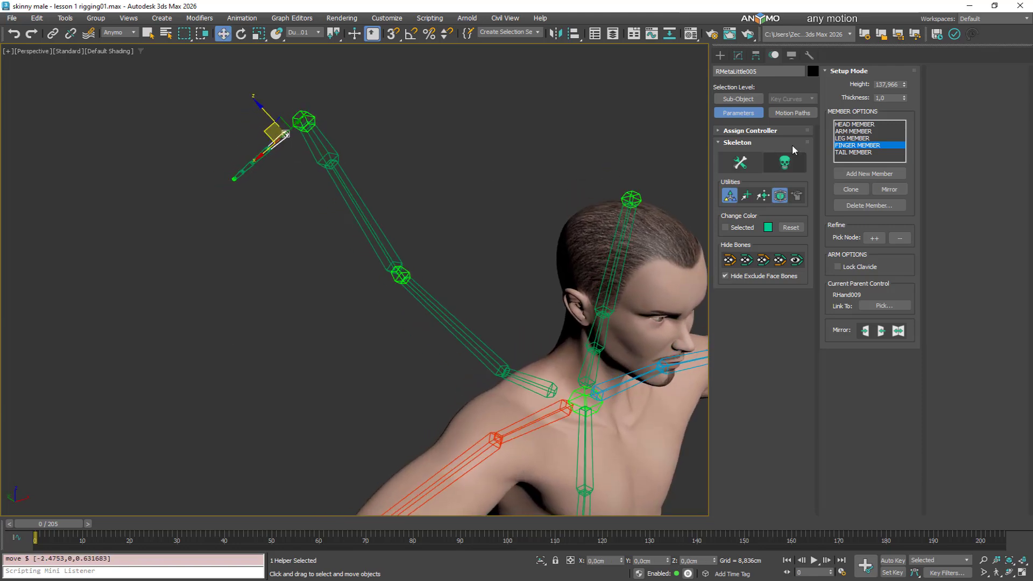
{"action": "left_click_drag", "start_coordinate": [904, 95], "coordinate": [906, 64]}
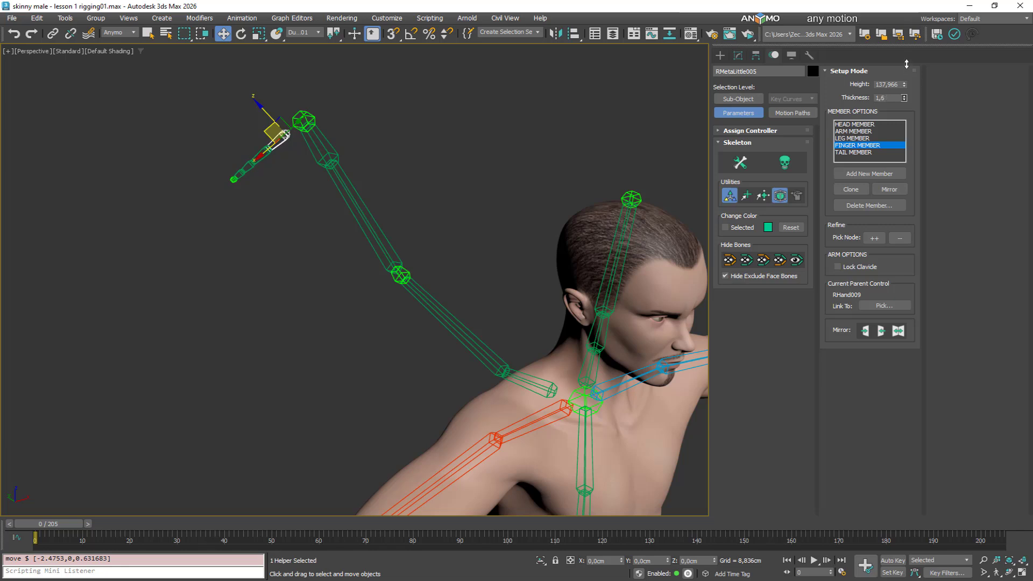
{"action": "middle_click_drag", "start_coordinate": [239, 188], "coordinate": [245, 192], "text": "alt"}
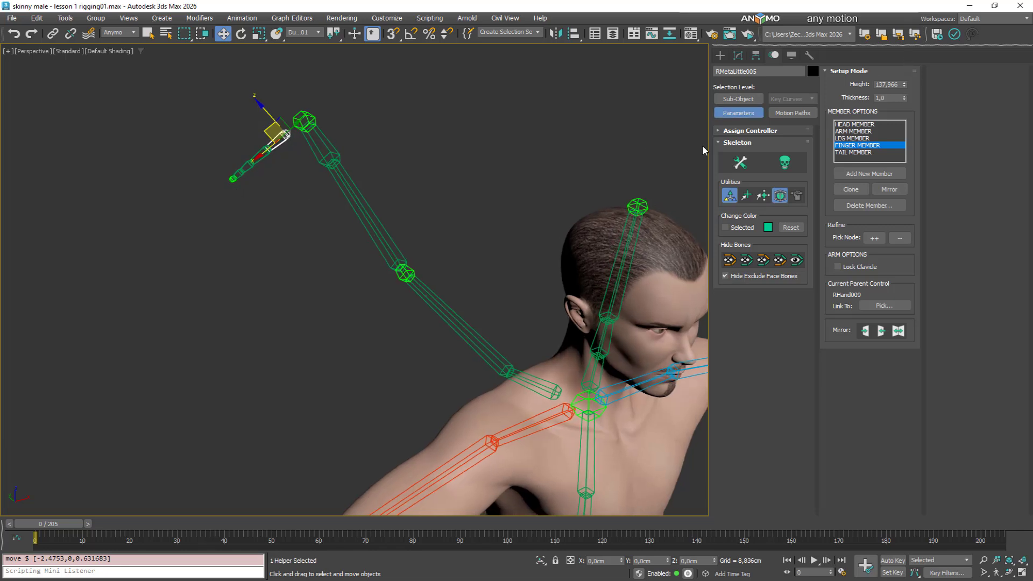
Remove one node from the extra arm's finger chain using Refine
{"action": "left_click", "coordinate": [900, 239]}
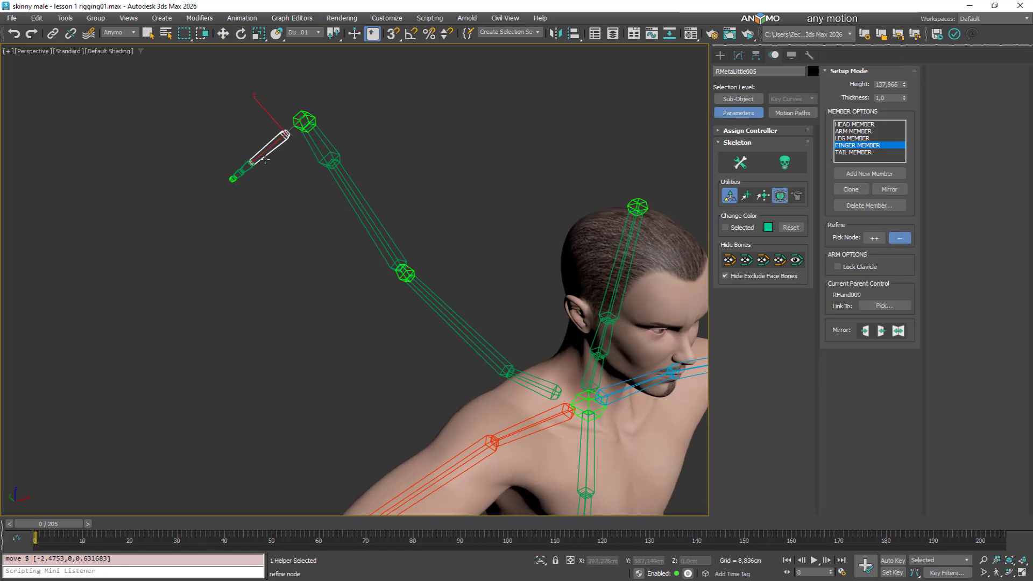
{"action": "left_click", "coordinate": [261, 177]}
{"action": "scroll", "coordinate": [235, 187], "scroll_direction": "up", "scroll_amount": 5}
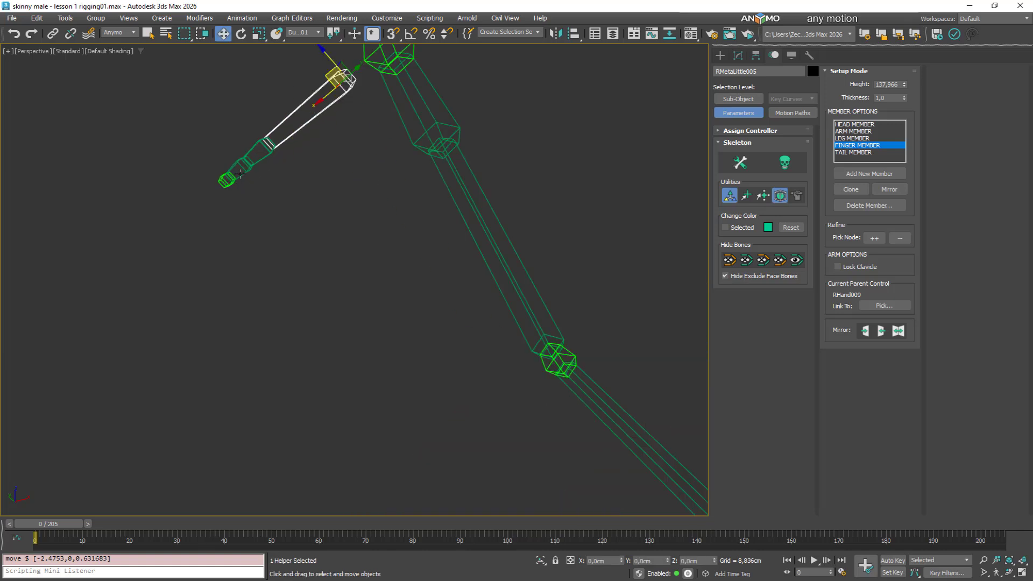
Move the finger's first joint outward to lengthen the metacarpal, and adjust its height
{"action": "left_click", "coordinate": [261, 161]}
{"action": "scroll", "coordinate": [256, 163], "scroll_direction": "down", "scroll_amount": 3}
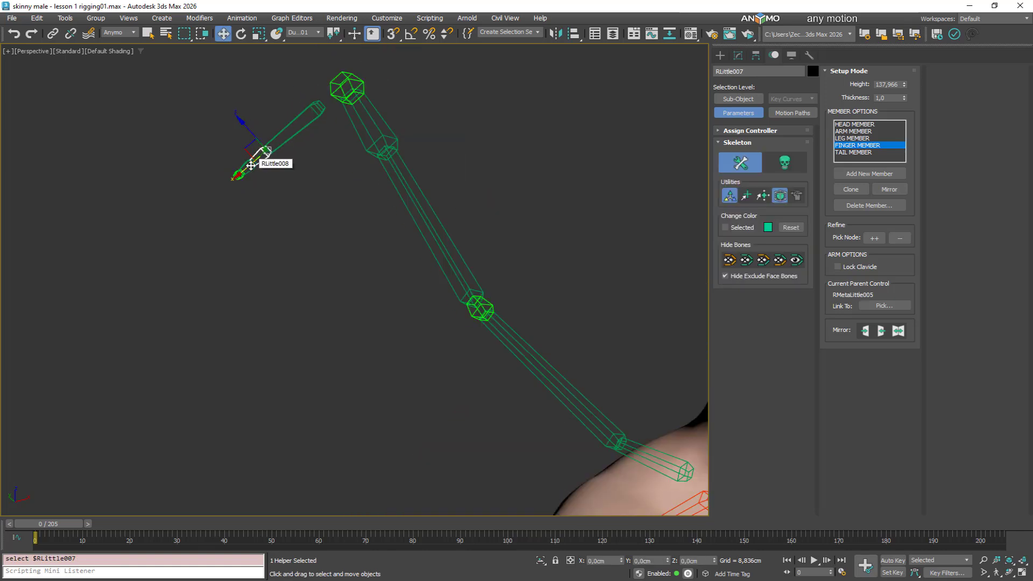
{"action": "left_click_drag", "start_coordinate": [251, 166], "coordinate": [199, 214]}
{"action": "middle_click_drag", "start_coordinate": [179, 237], "coordinate": [153, 163], "text": "alt"}
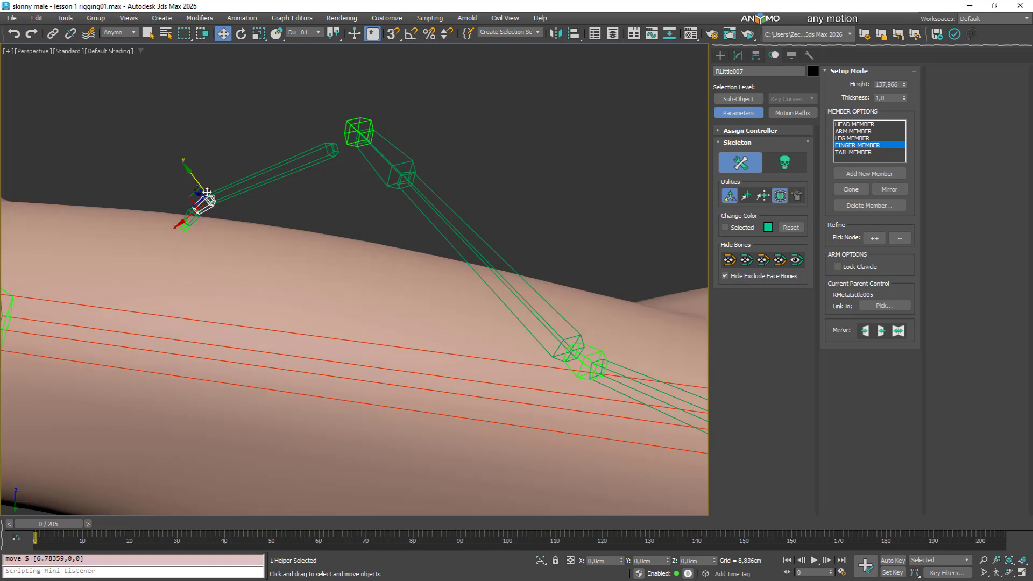
{"action": "left_click_drag", "start_coordinate": [188, 197], "coordinate": [181, 194]}
{"action": "middle_click_drag", "start_coordinate": [181, 207], "coordinate": [180, 191], "text": "alt"}
Move the fingertip and the last finger joint outward and down to form a long, gently curved chain
{"action": "left_click_drag", "start_coordinate": [180, 231], "coordinate": [106, 277]}
{"action": "left_click_drag", "start_coordinate": [170, 218], "coordinate": [172, 252]}
{"action": "middle_click_drag", "start_coordinate": [171, 251], "coordinate": [273, 167]}
{"action": "left_click_drag", "start_coordinate": [124, 207], "coordinate": [89, 258]}
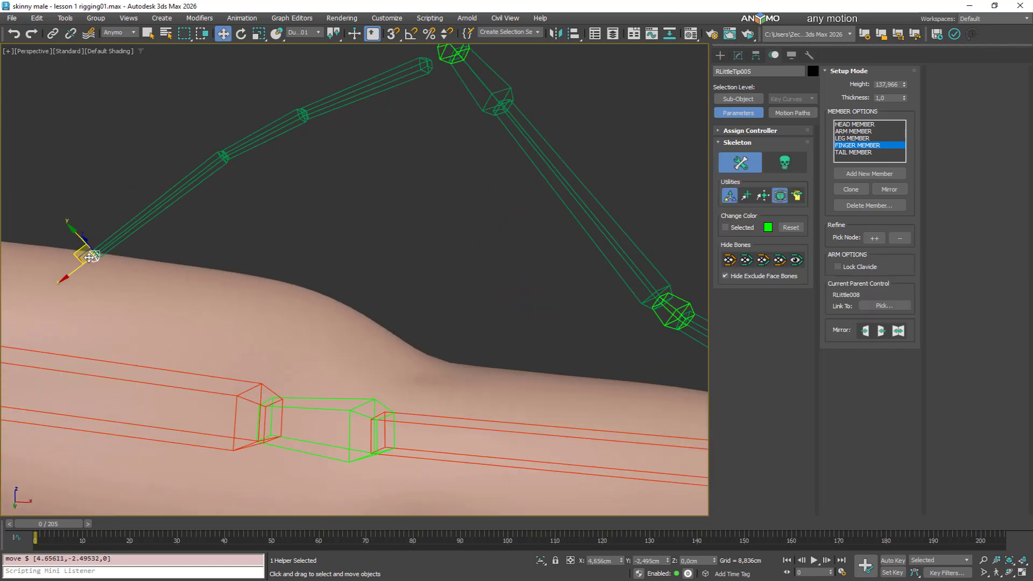
{"action": "left_click_drag", "start_coordinate": [200, 178], "coordinate": [165, 201]}
Clone the long finger chain from its metacarpal and place the copy lower, next to the base of the extra hand
{"action": "scroll", "coordinate": [398, 177], "scroll_direction": "down", "scroll_amount": 5}
{"action": "middle_click_drag", "start_coordinate": [417, 191], "coordinate": [453, 253], "text": "alt"}
{"action": "scroll", "coordinate": [351, 220], "scroll_direction": "up", "scroll_amount": 4}
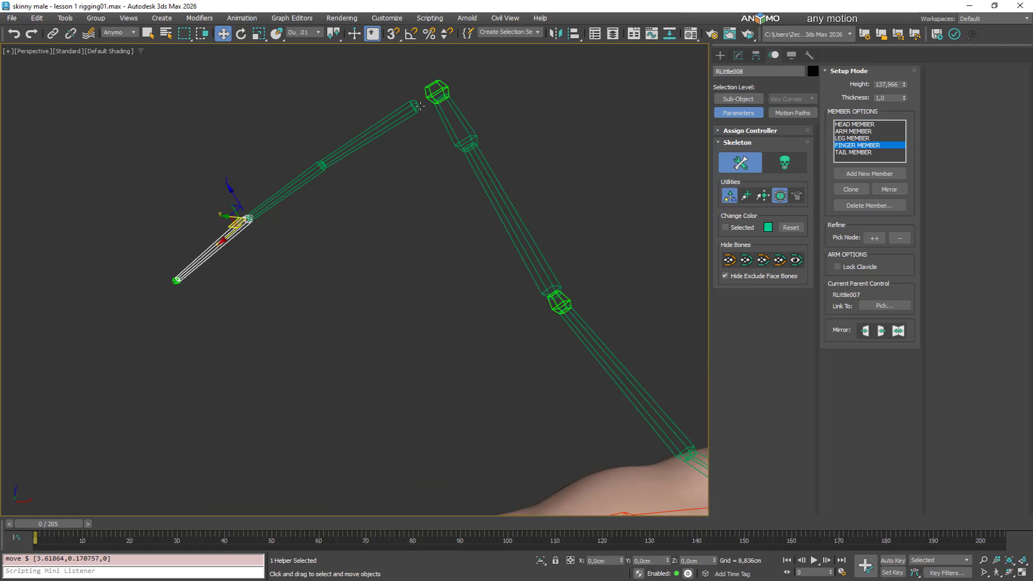
{"action": "left_click", "coordinate": [411, 110]}
{"action": "middle_click_drag", "start_coordinate": [473, 124], "coordinate": [533, 144], "text": "alt"}
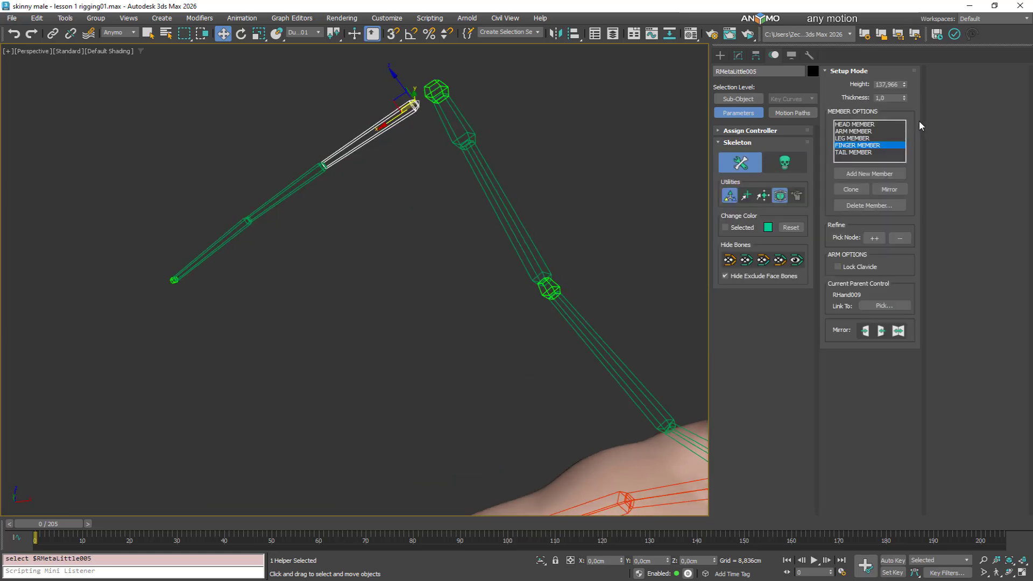
{"action": "left_click", "coordinate": [859, 190]}
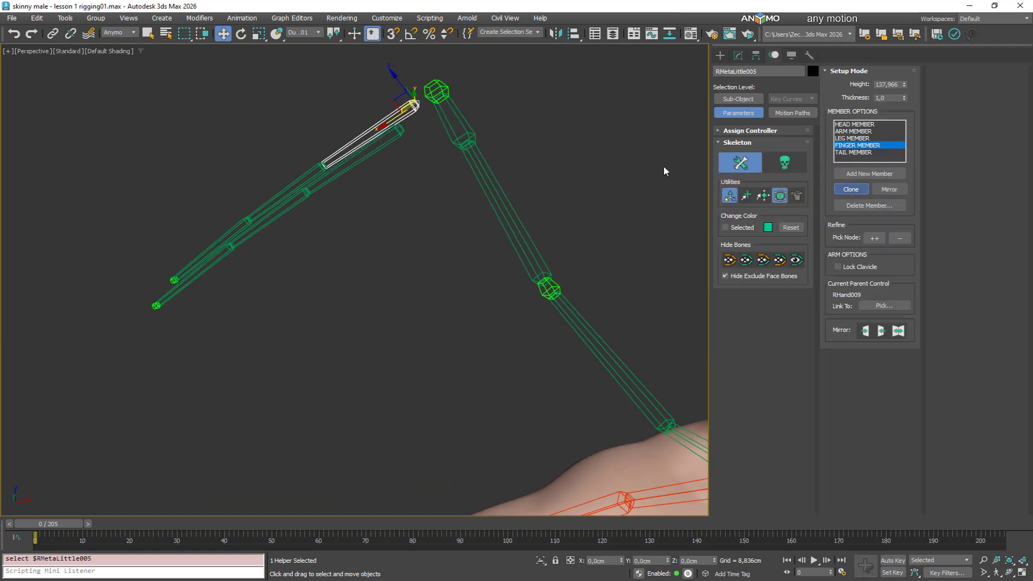
{"action": "left_click", "coordinate": [386, 147]}
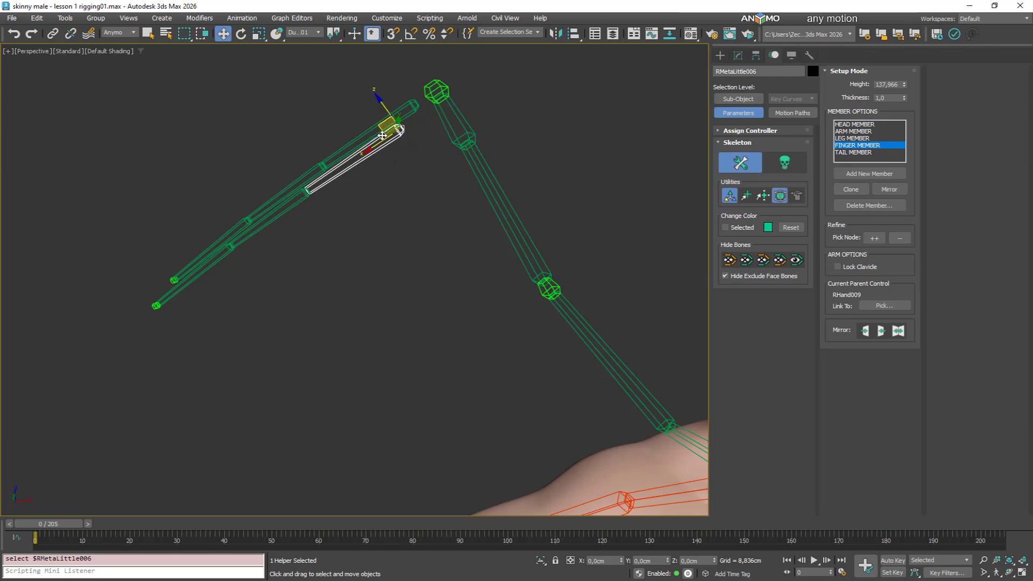
{"action": "left_click_drag", "start_coordinate": [382, 136], "coordinate": [416, 135]}
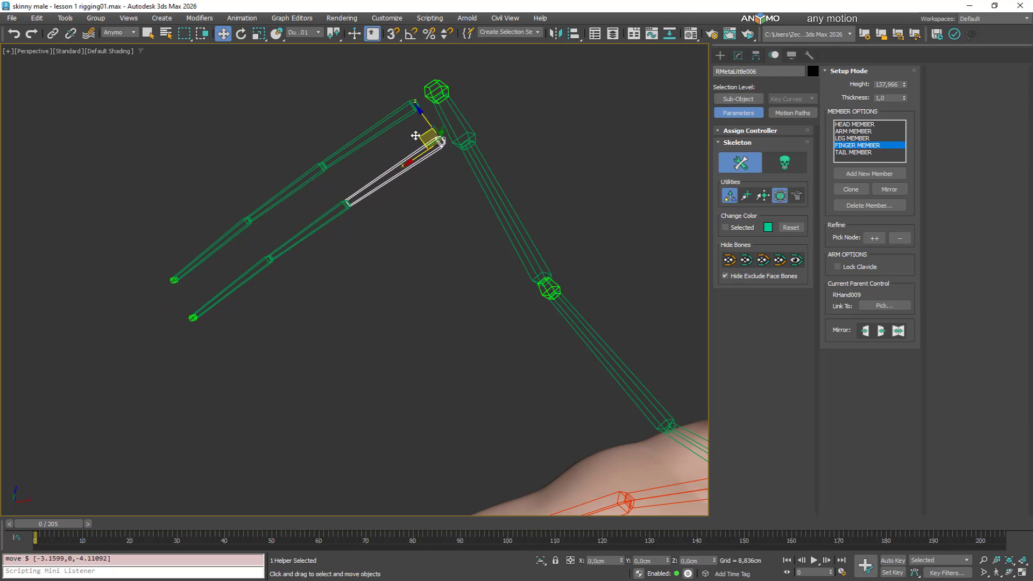
Rotate the upper finger chain about -28.5 degrees and the cloned one about -7 degrees around Y to spread them
{"action": "left_click", "coordinate": [404, 117]}
{"action": "right_click", "coordinate": [414, 112]}
{"action": "left_click", "coordinate": [442, 137]}
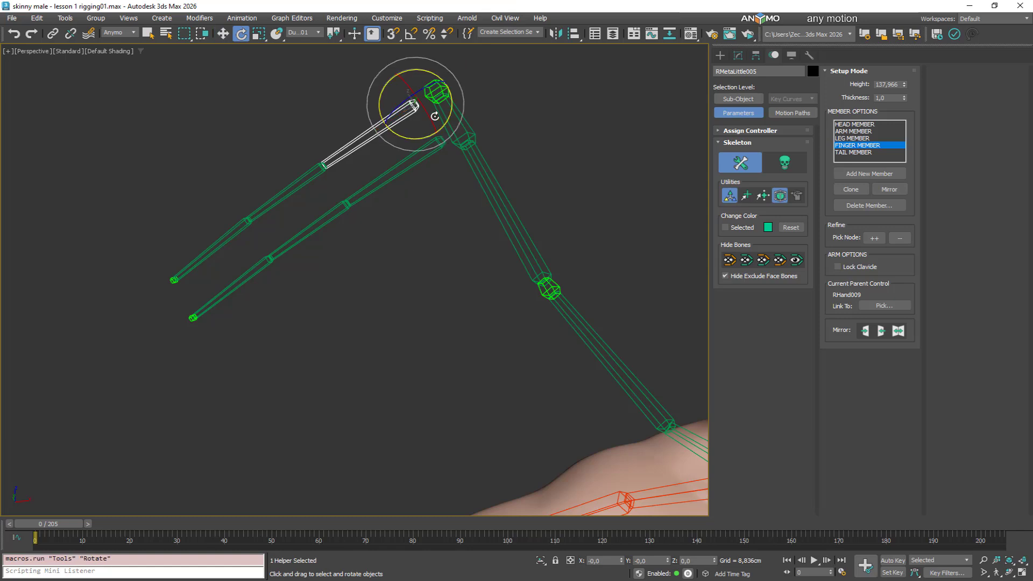
{"action": "left_click_drag", "start_coordinate": [417, 139], "coordinate": [385, 141]}
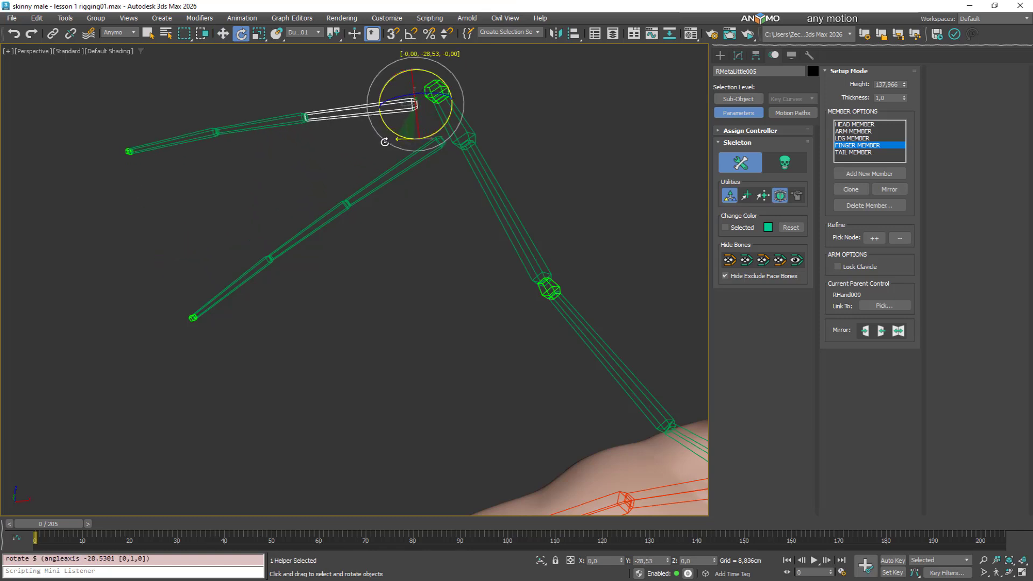
{"action": "left_click", "coordinate": [410, 164]}
{"action": "left_click_drag", "start_coordinate": [425, 171], "coordinate": [462, 208]}
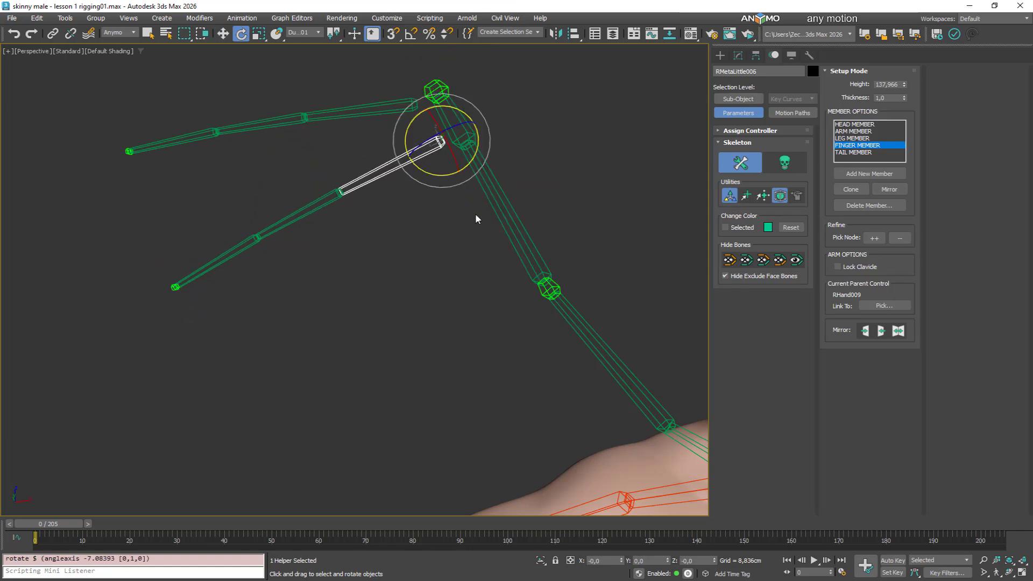
Adjust the cloned finger's position beside the extra hand and rotate its metacarpal about -6 degrees around Z
{"action": "key", "text": "w"}
{"action": "left_click_drag", "start_coordinate": [424, 138], "coordinate": [410, 139]}
{"action": "middle_click_drag", "start_coordinate": [412, 141], "coordinate": [497, 163], "text": "alt"}
{"action": "left_click", "coordinate": [366, 157]}
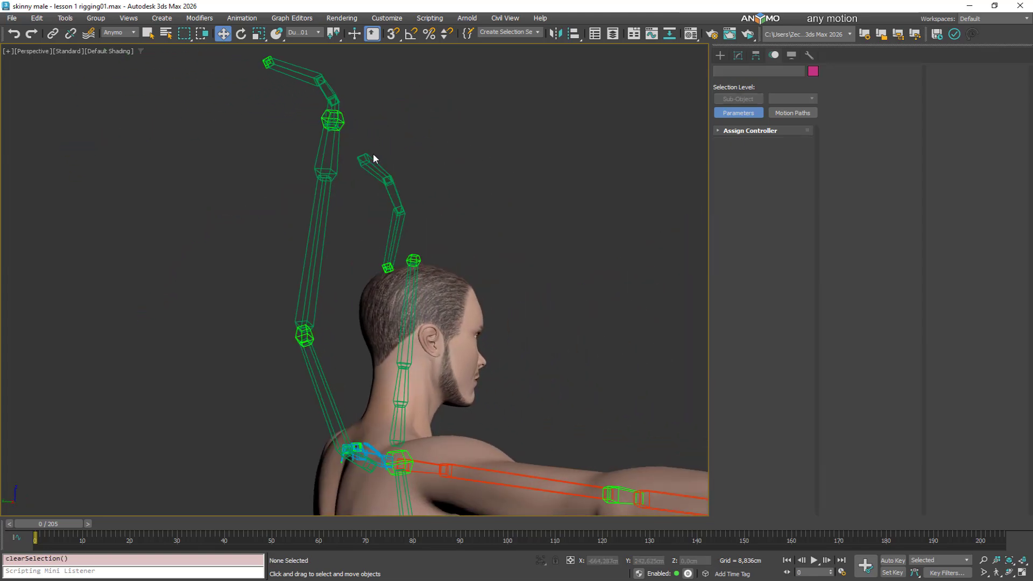
{"action": "left_click_drag", "start_coordinate": [374, 149], "coordinate": [352, 157]}
{"action": "right_click", "coordinate": [339, 143]}
{"action": "left_click", "coordinate": [379, 157]}
{"action": "middle_click_drag", "start_coordinate": [501, 181], "coordinate": [447, 202], "text": "alt"}
{"action": "scroll", "coordinate": [447, 202], "scroll_direction": "down", "scroll_amount": 3}
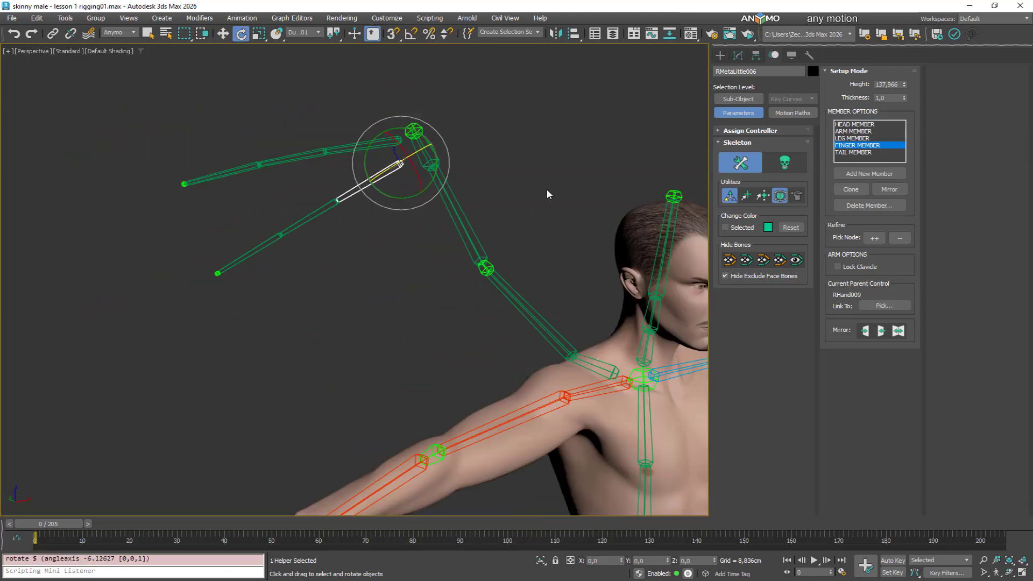
Mirror the complete wing-like extra arm from its clavicle to the character's left side
{"action": "middle_click_drag", "start_coordinate": [547, 189], "coordinate": [403, 118]}
{"action": "right_click", "coordinate": [406, 139]}
{"action": "left_click", "coordinate": [416, 145]}
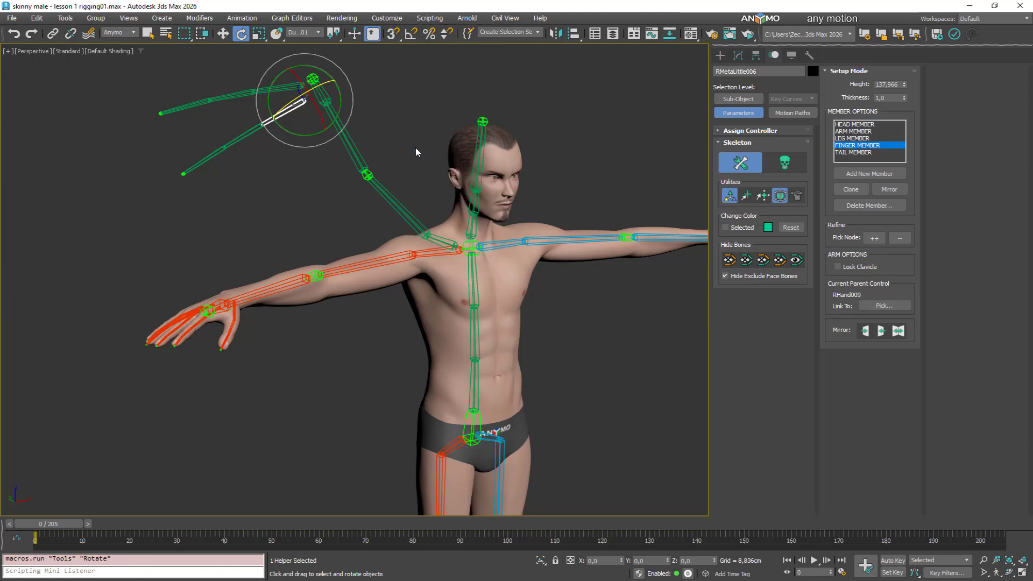
{"action": "right_click", "coordinate": [415, 146]}
{"action": "left_click", "coordinate": [425, 156]}
{"action": "middle_click_drag", "start_coordinate": [427, 168], "coordinate": [440, 218]}
{"action": "left_click", "coordinate": [441, 221]}
{"action": "middle_click_drag", "start_coordinate": [532, 228], "coordinate": [513, 214]}
{"action": "left_click", "coordinate": [889, 189]}
{"action": "scroll", "coordinate": [513, 215], "scroll_direction": "down", "scroll_amount": 4}
{"action": "middle_click_drag", "start_coordinate": [511, 253], "coordinate": [523, 207], "text": "alt"}
{"action": "scroll", "coordinate": [450, 161], "scroll_direction": "up", "scroll_amount": 4}
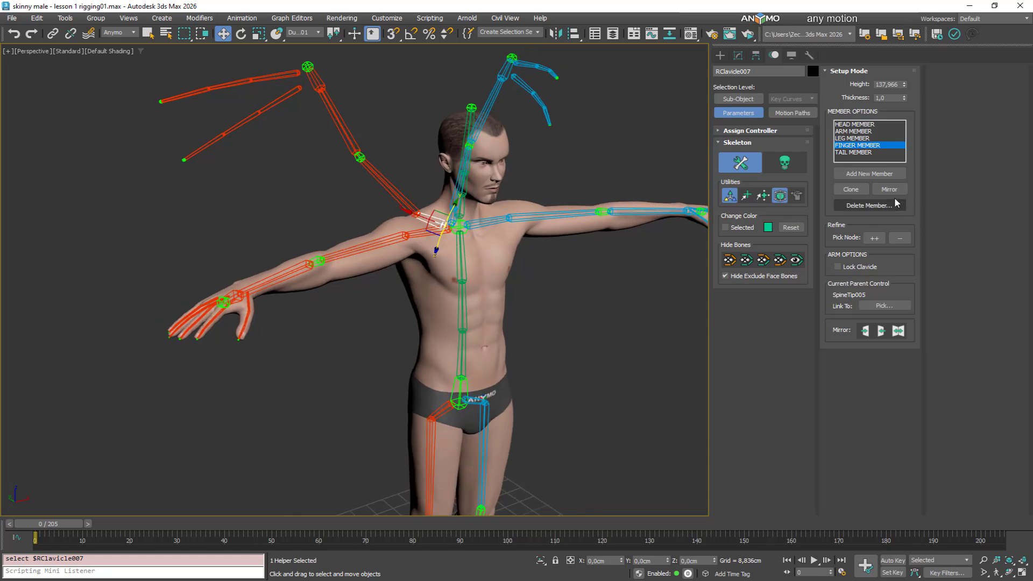
Delete both wing-like extra arm members, first the right one and then its mirrored copy
{"action": "left_click", "coordinate": [872, 207]}
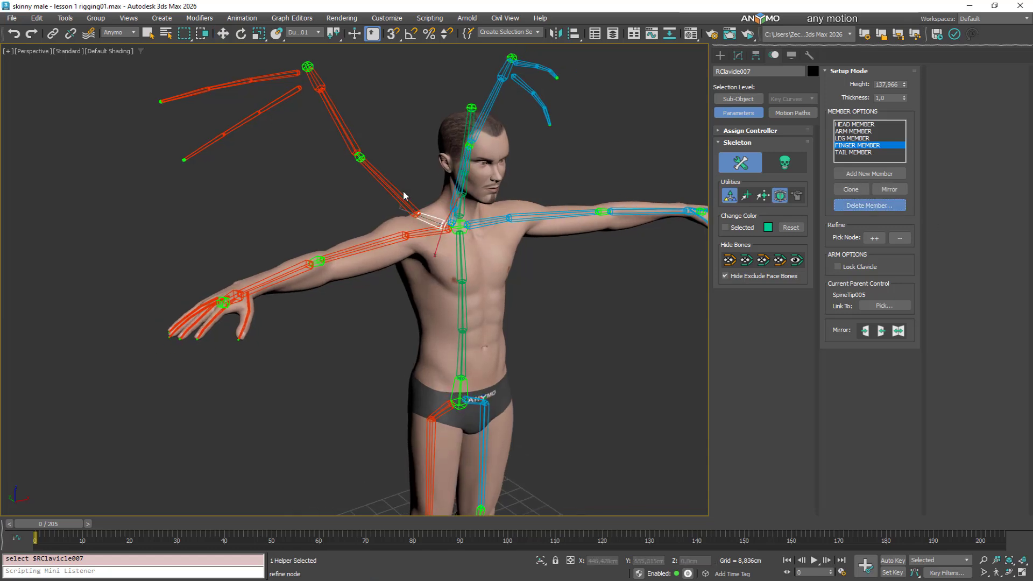
{"action": "left_click", "coordinate": [394, 188]}
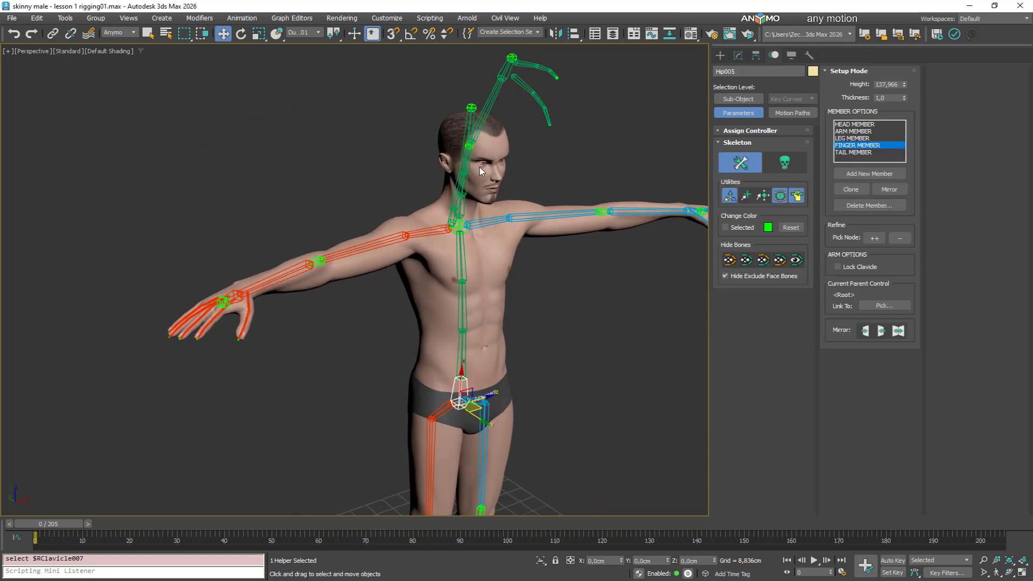
{"action": "left_click", "coordinate": [488, 111]}
{"action": "left_click", "coordinate": [863, 206]}
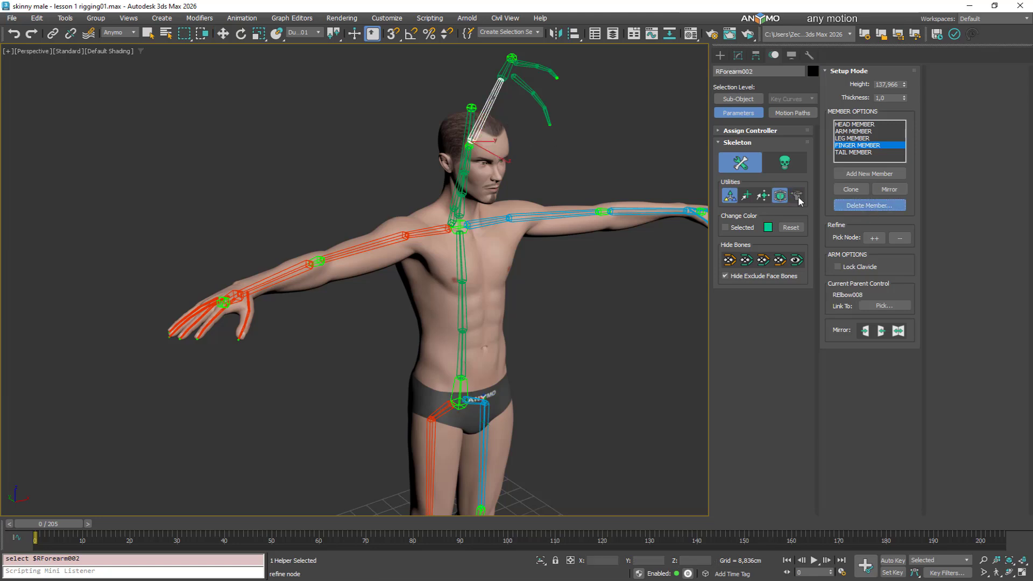
{"action": "left_click", "coordinate": [490, 112]}
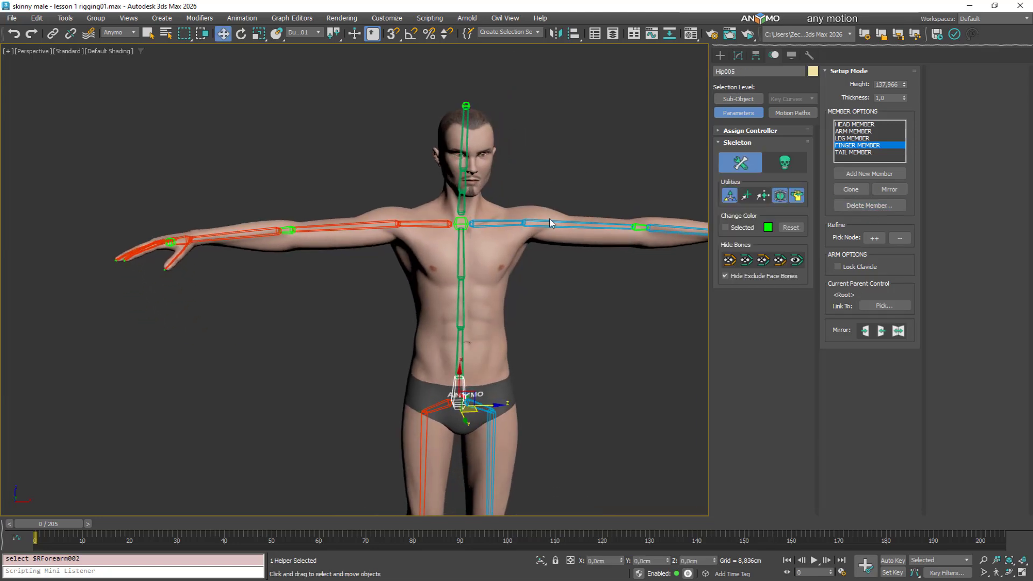